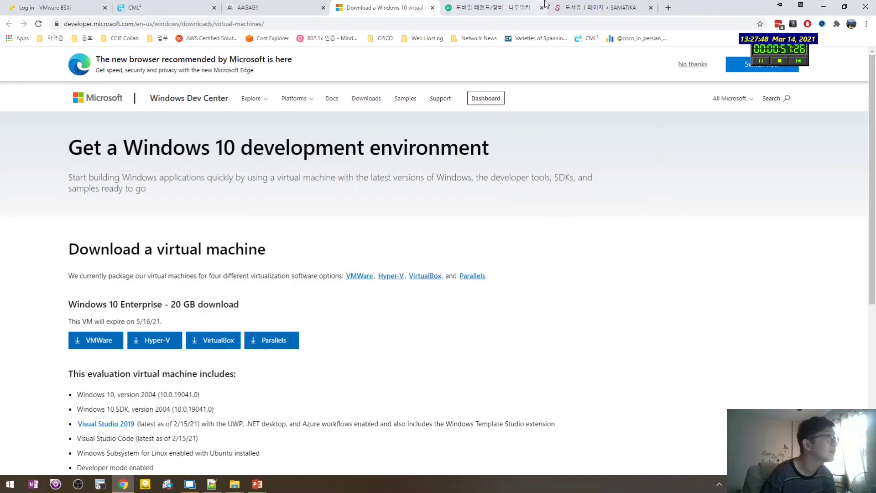
# Close the SAMATIKA, wiki, AAGAG!! and duplicate Windows 10 download tabs in Chrome.
pyautogui.click(650, 7)
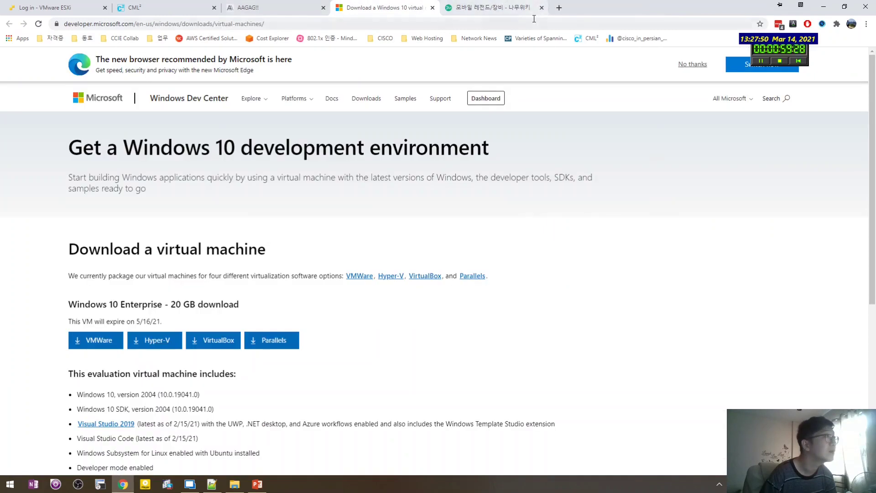
pyautogui.click(559, 7)
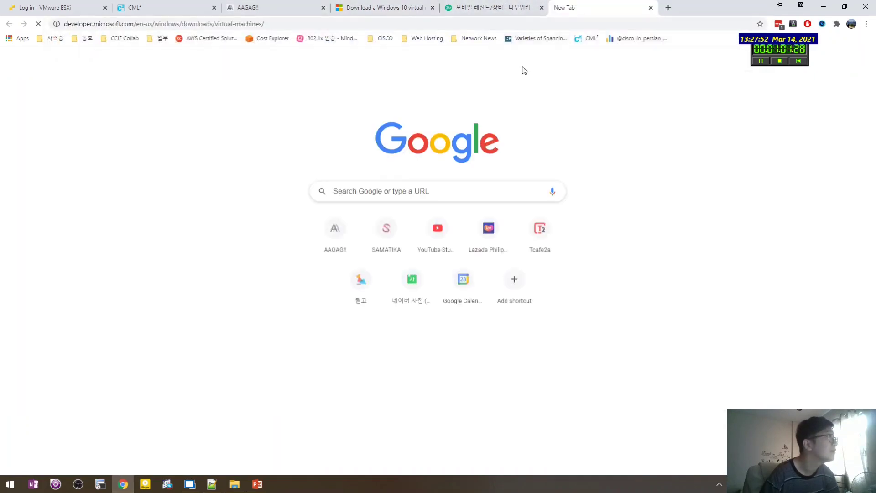
pyautogui.click(541, 7)
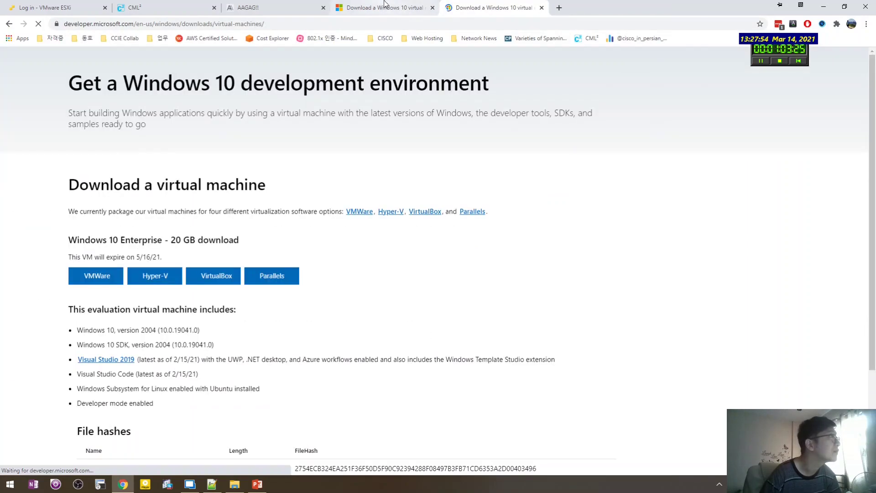
pyautogui.click(322, 7)
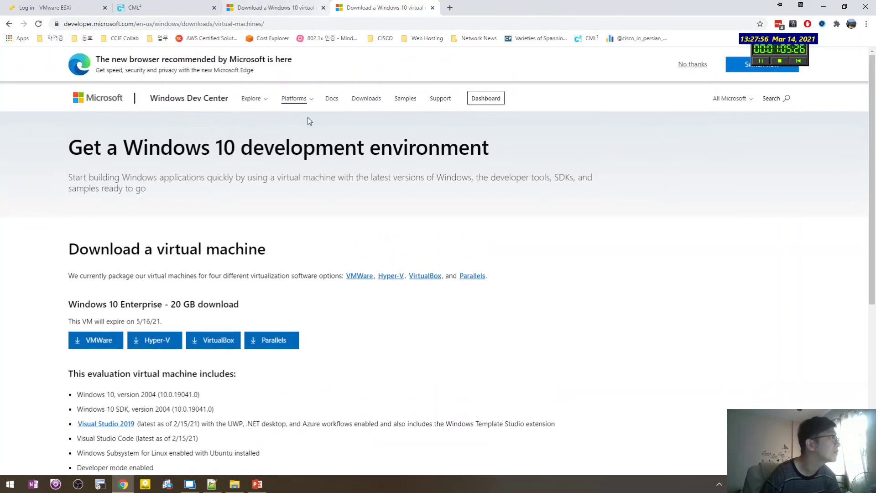
pyautogui.click(432, 8)
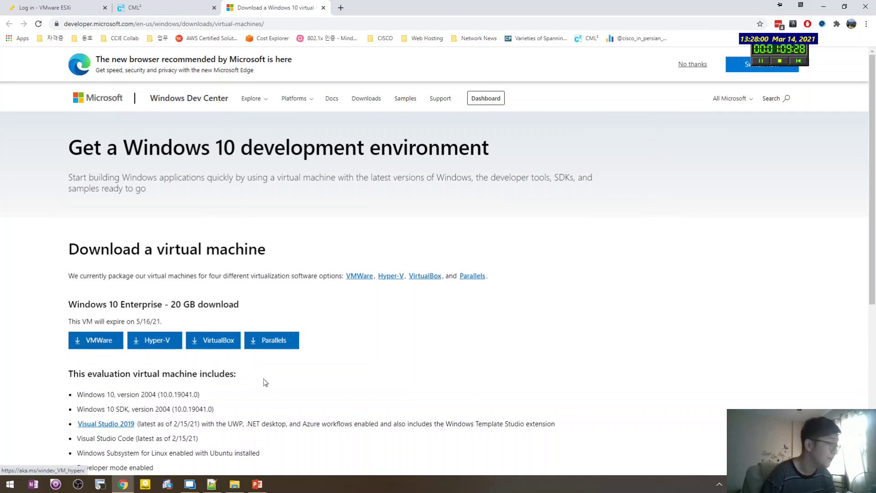
pyautogui.click(235, 483)
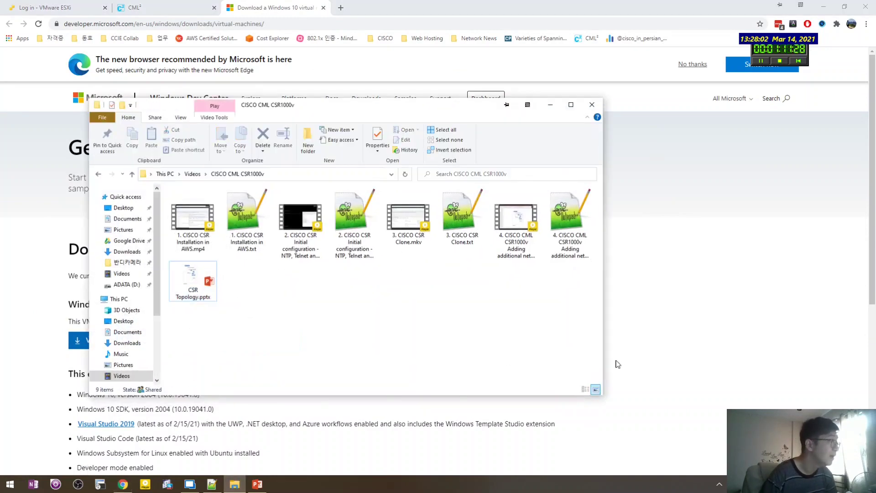
# In Notepad++ 'new 3', write 'Download VMWare VM' on the line right under the Microsoft URL.
pyautogui.click(236, 484)
pyautogui.click(211, 484)
pyautogui.click(488, 167)
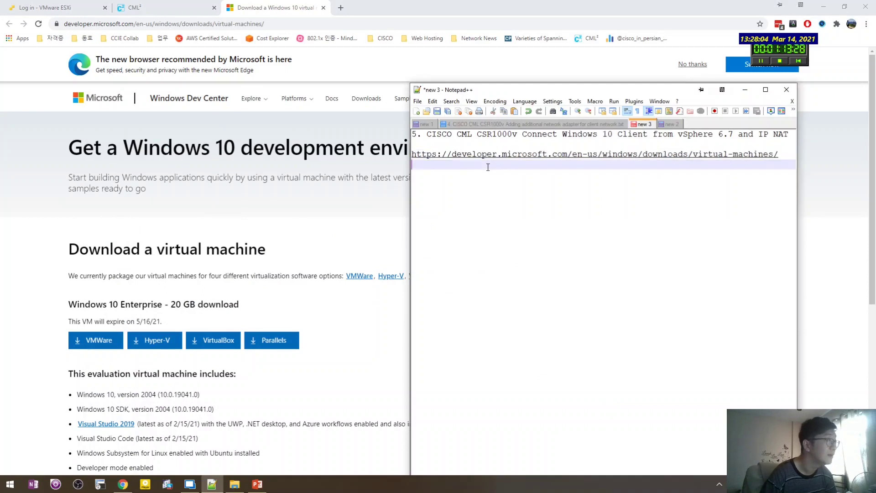
pyautogui.press('Return')
pyautogui.write('Dow')
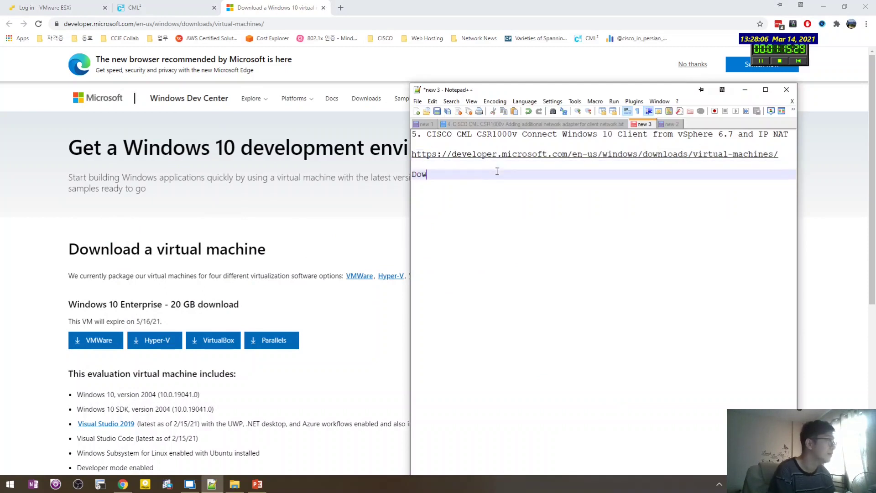
pyautogui.write('nload VMWare')
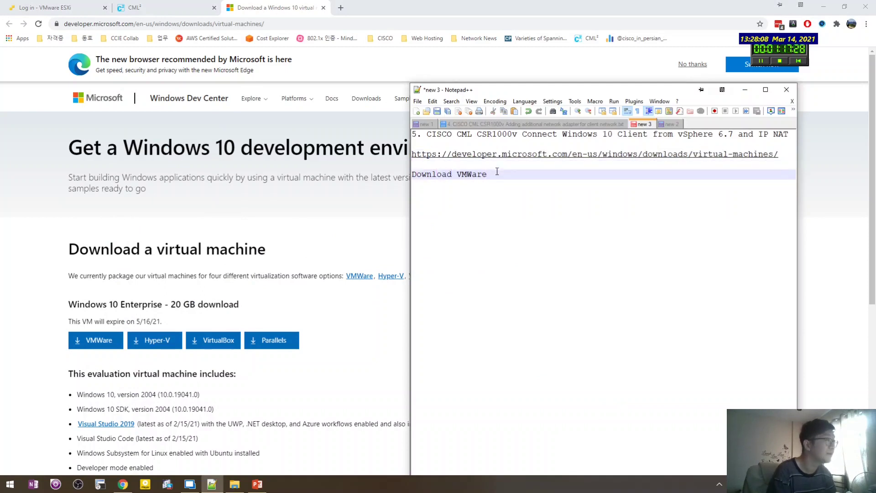
pyautogui.write(' VM')
pyautogui.press('Return')
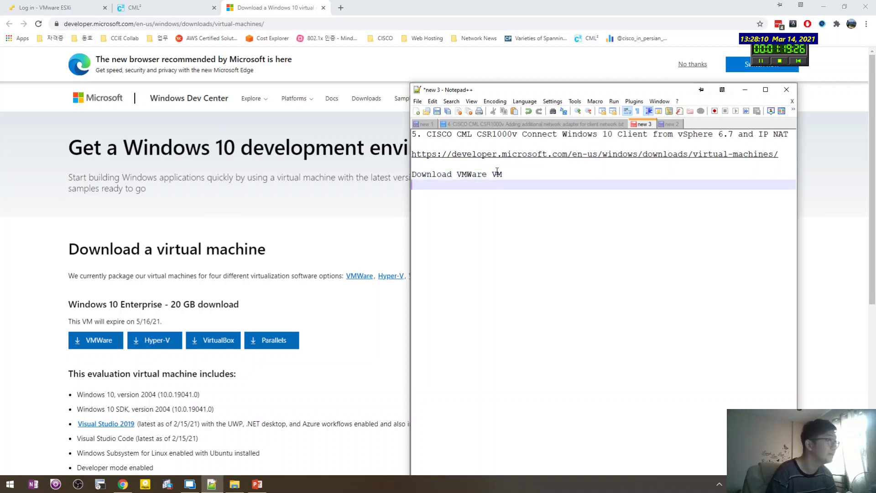
pyautogui.press('Return')
pyautogui.press('BackSpace')
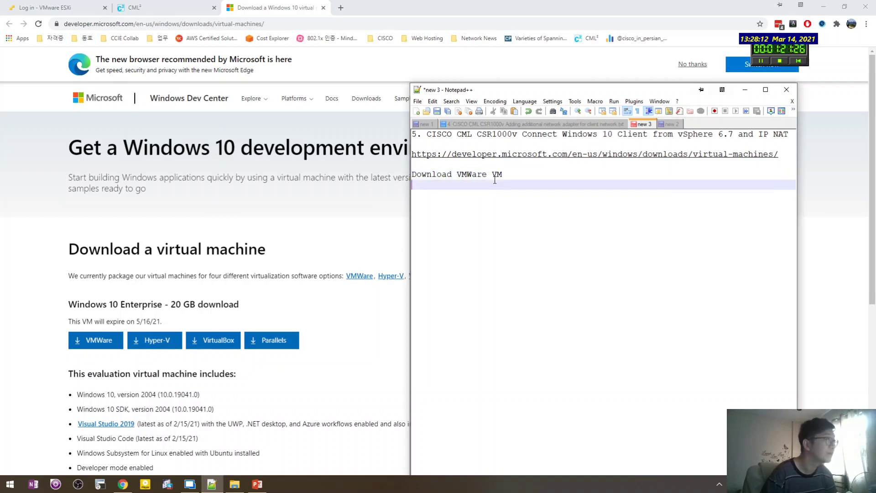
pyautogui.press('Up')
pyautogui.press('Up')
pyautogui.press('BackSpace')
pyautogui.click(490, 187)
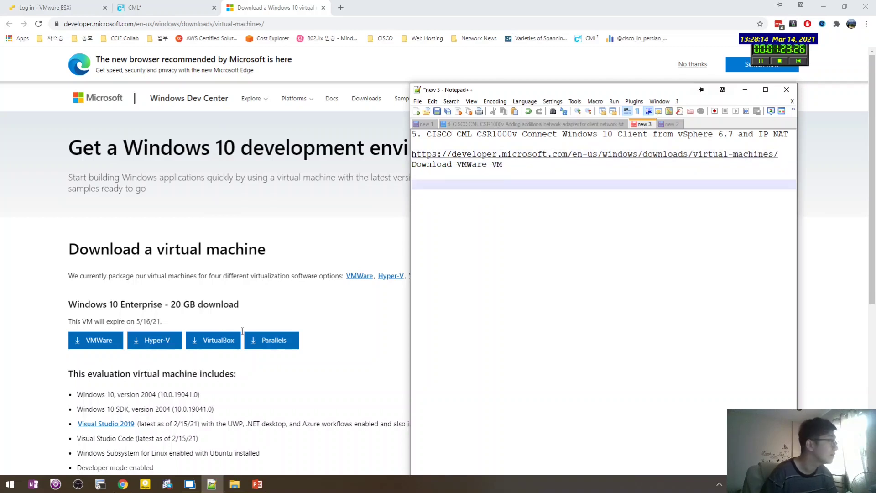
pyautogui.click(235, 483)
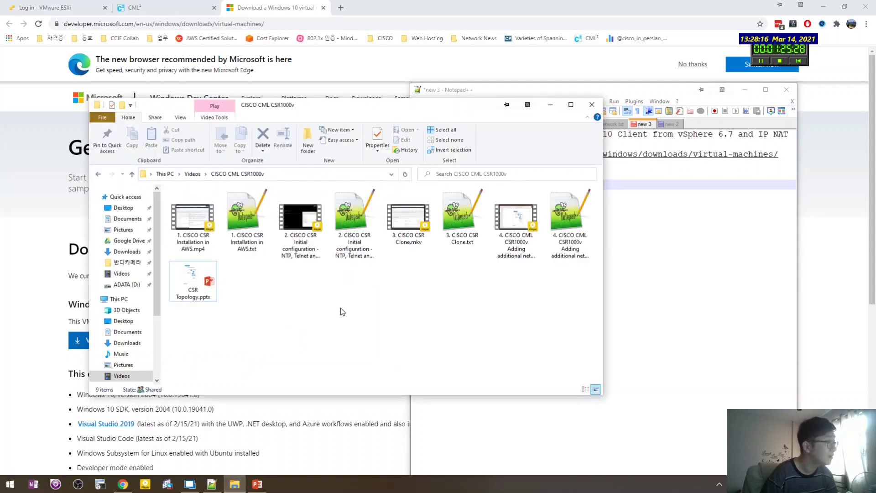
# Load WinDev2102Eval.mf, .ovf and -disk1.vmdk from the WinDev2102Eval.VMware download folder into the wizard.
pyautogui.click(189, 484)
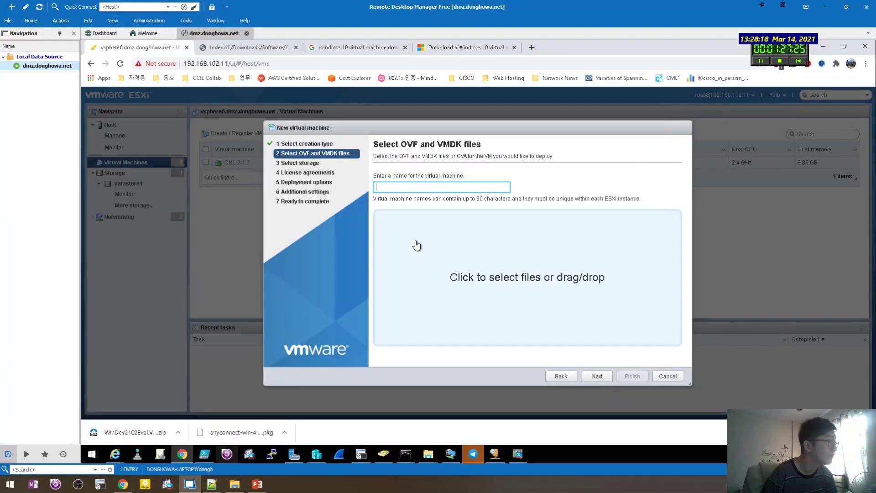
pyautogui.click(480, 297)
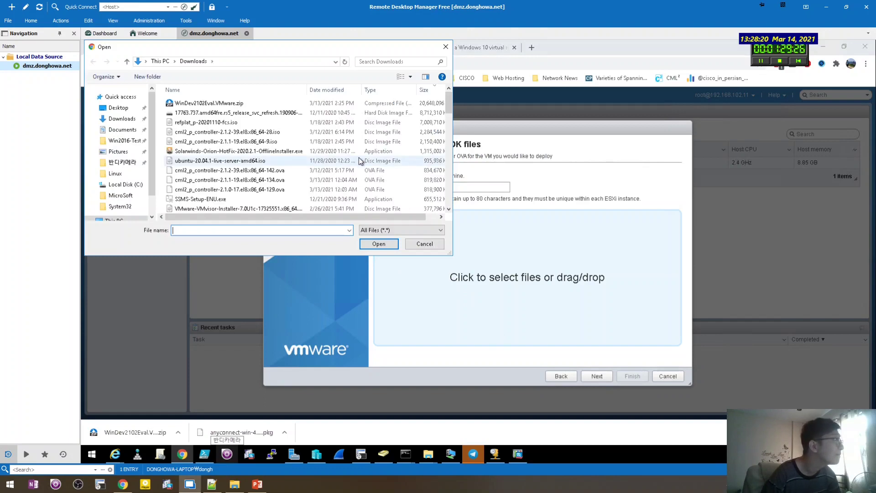
pyautogui.click(231, 103)
pyautogui.scroll(-10, 250, 130)
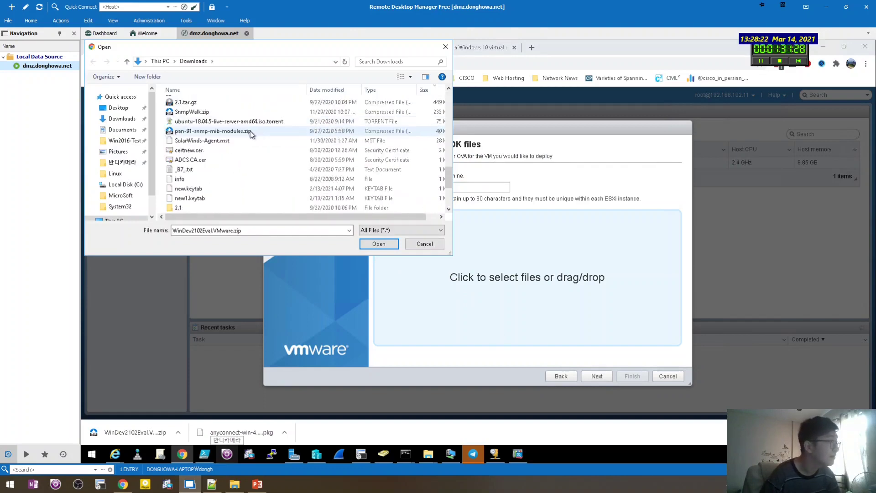
pyautogui.doubleClick(227, 207)
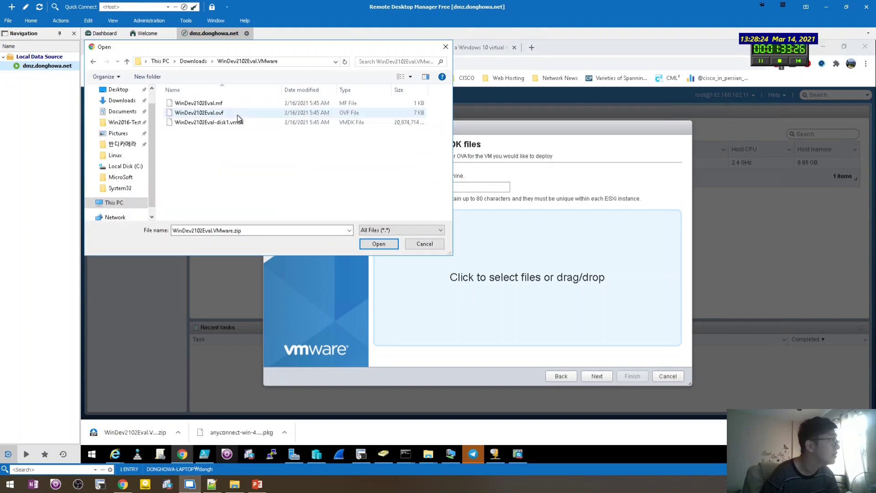
pyautogui.click(231, 113)
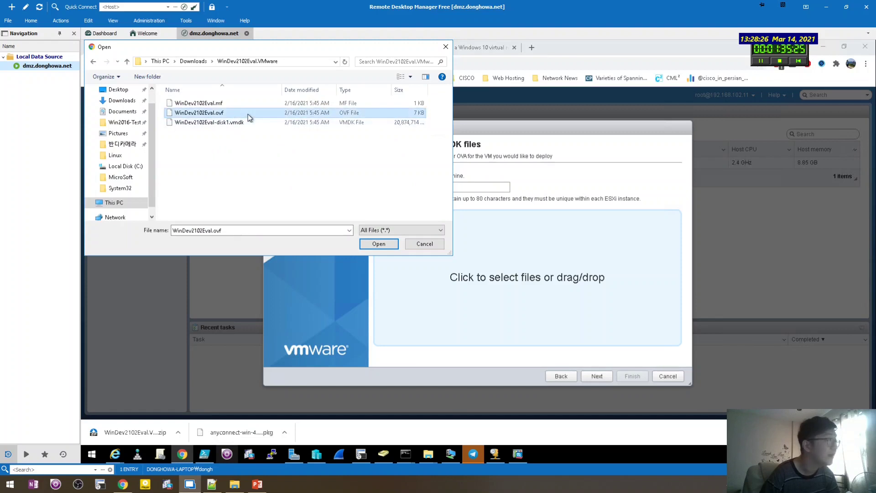
pyautogui.click(272, 145)
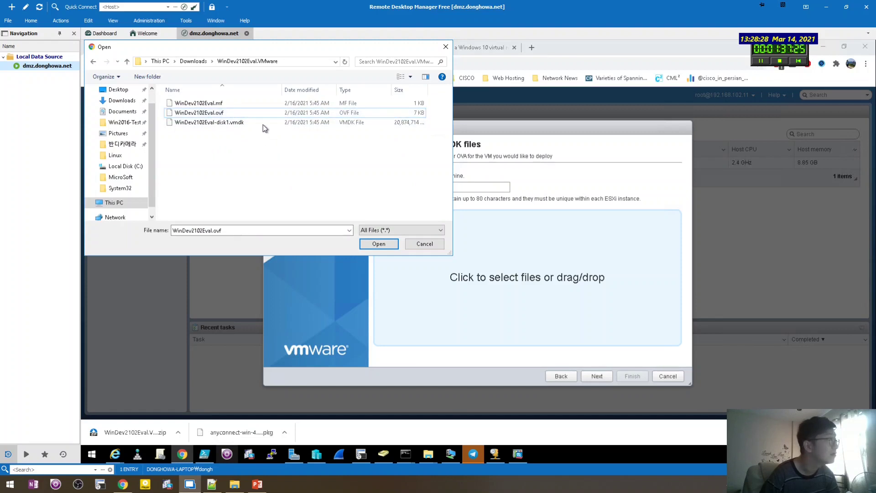
pyautogui.keyDown('shift'); pyautogui.click(246, 125); pyautogui.keyUp('shift')
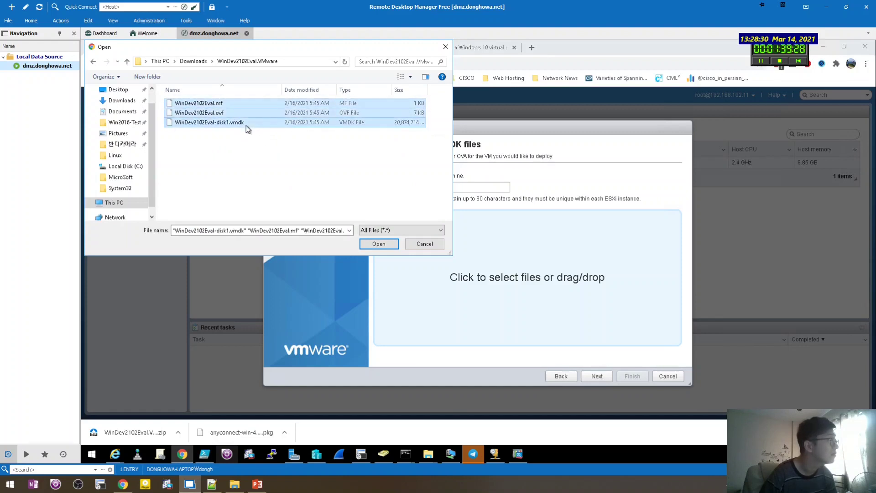
pyautogui.click(379, 244)
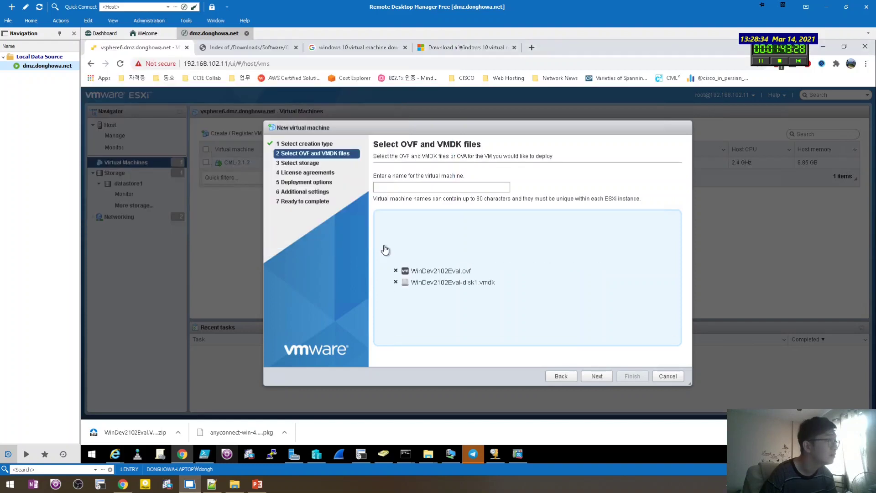
# Enter CML-Win10 as the virtual machine name and continue to storage selection.
pyautogui.click(428, 183)
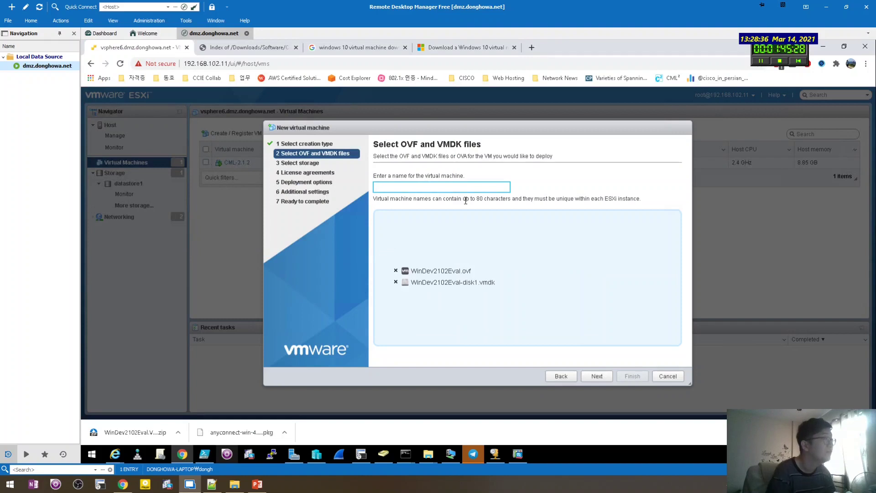
pyautogui.write('Win10')
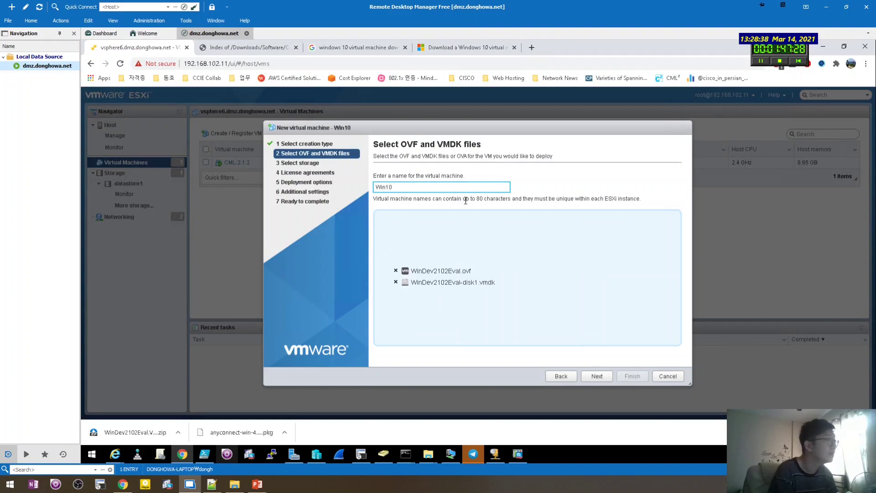
pyautogui.write('-CML')
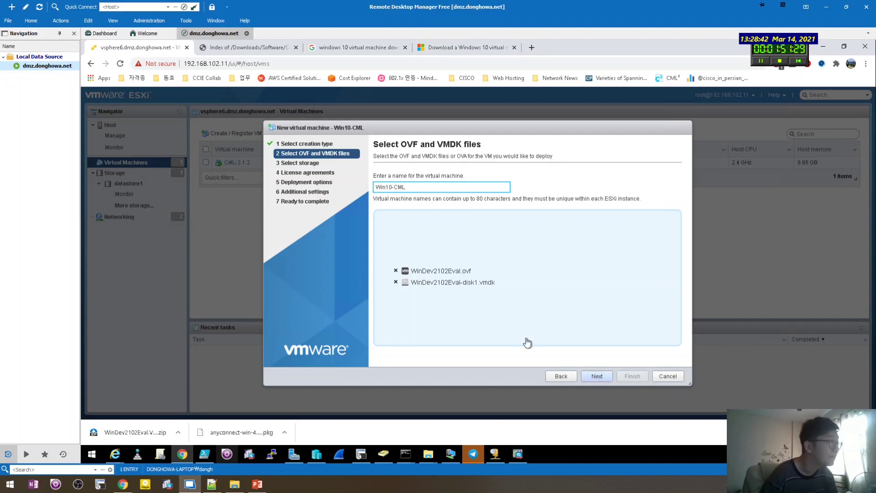
pyautogui.hotkey('ctrl', 'a')
pyautogui.write('CML')
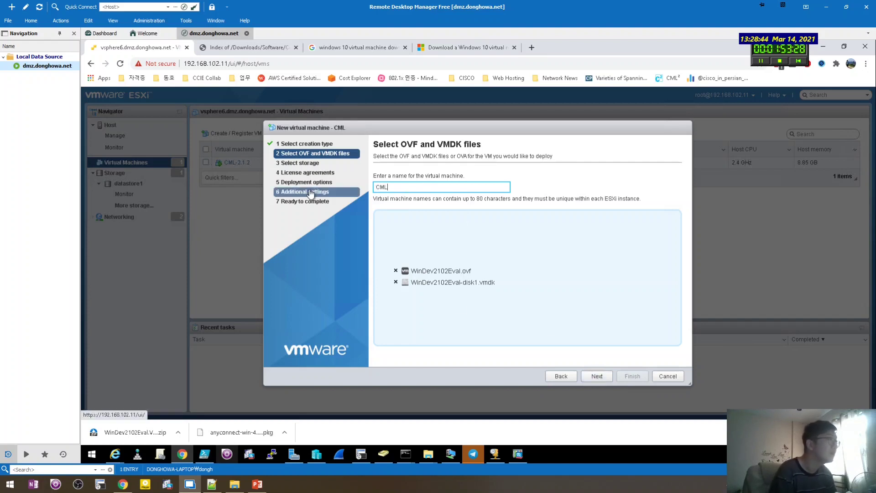
pyautogui.write('-W')
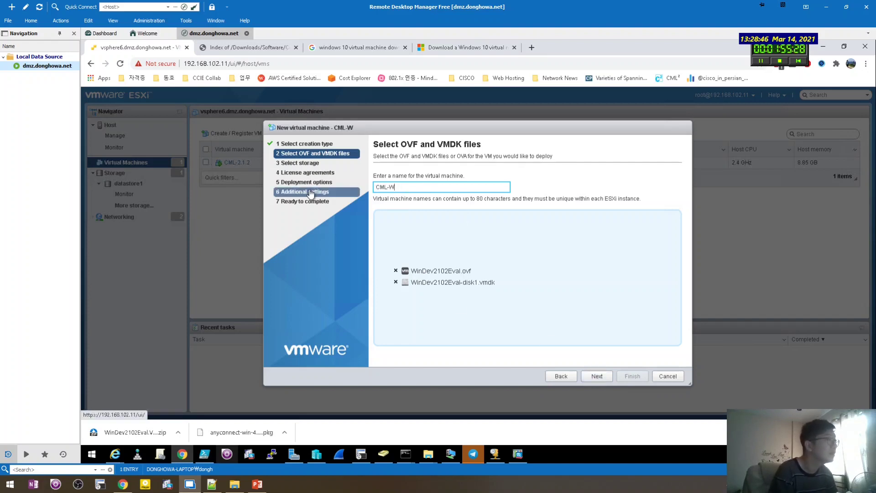
pyautogui.write('inin10')
pyautogui.click(596, 376)
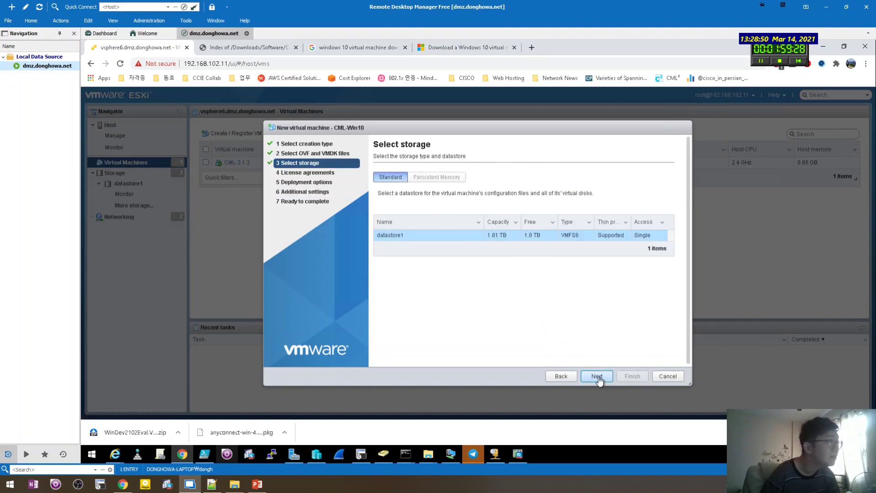
# Keep datastore1, map the network to Win10 to CML, and reach Ready to complete with the vmx-16 error.
pyautogui.click(597, 376)
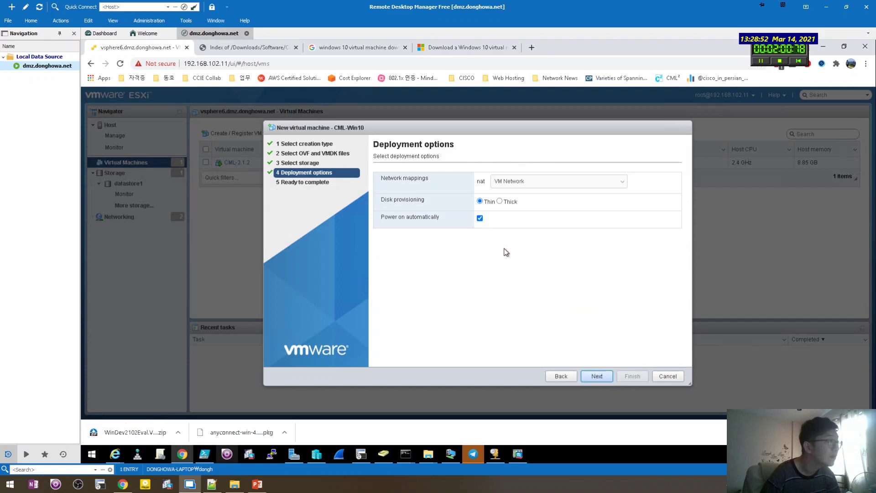
pyautogui.click(523, 182)
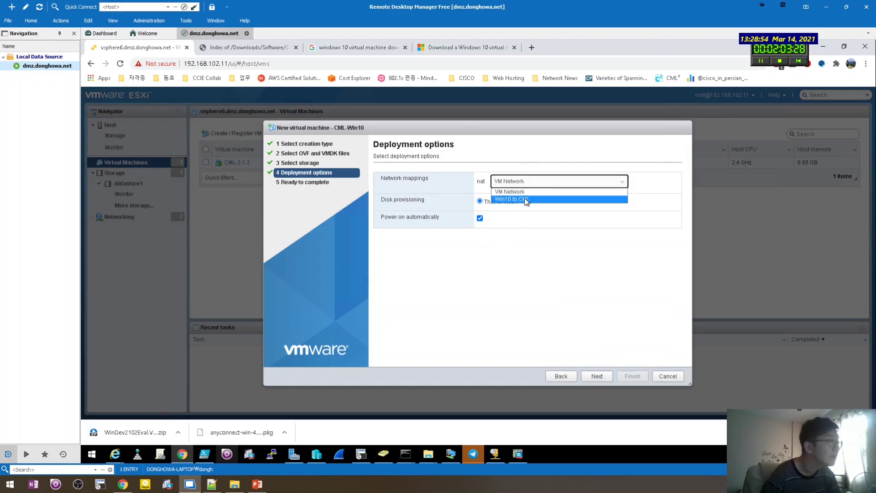
pyautogui.click(525, 197)
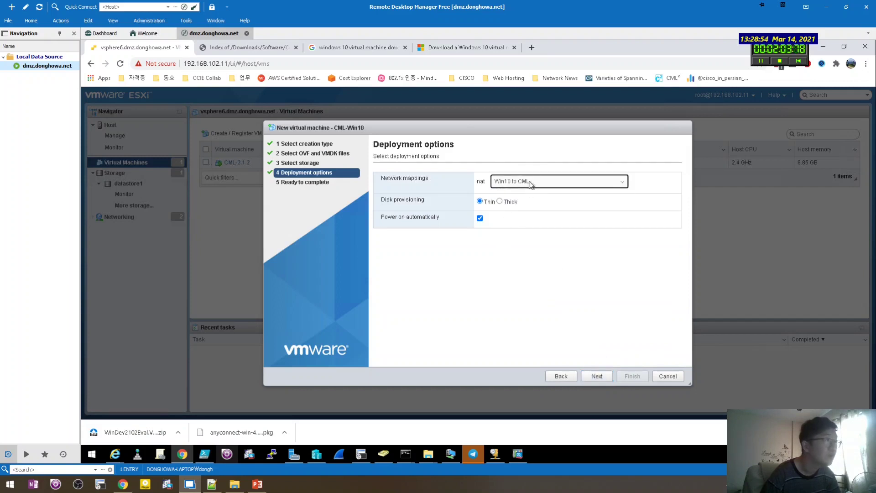
pyautogui.click(594, 379)
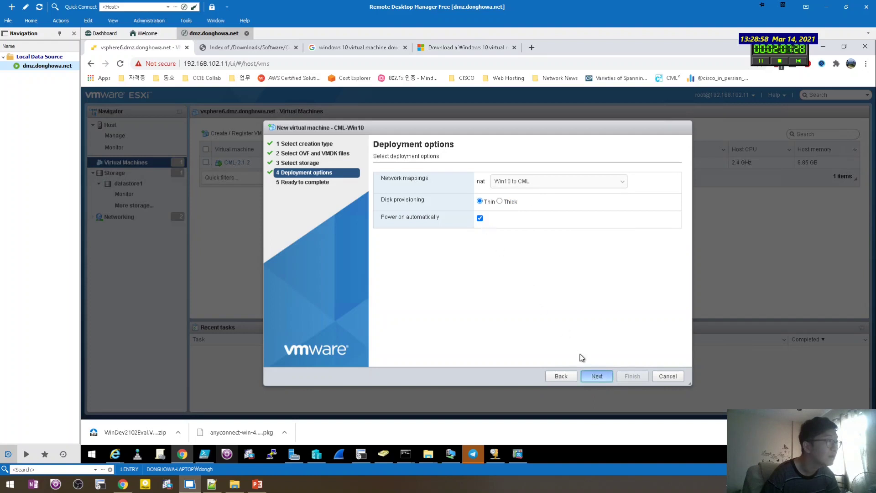
pyautogui.click(593, 376)
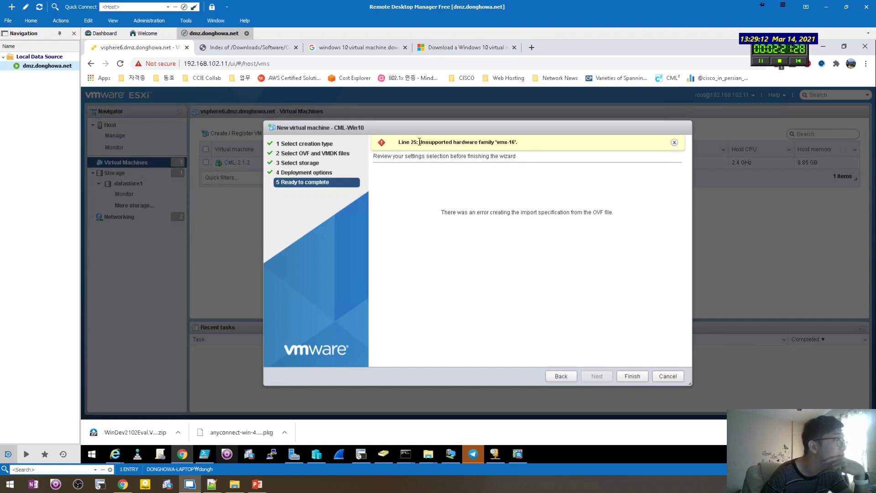
pyautogui.moveTo(419, 142); pyautogui.dragTo(501, 148)
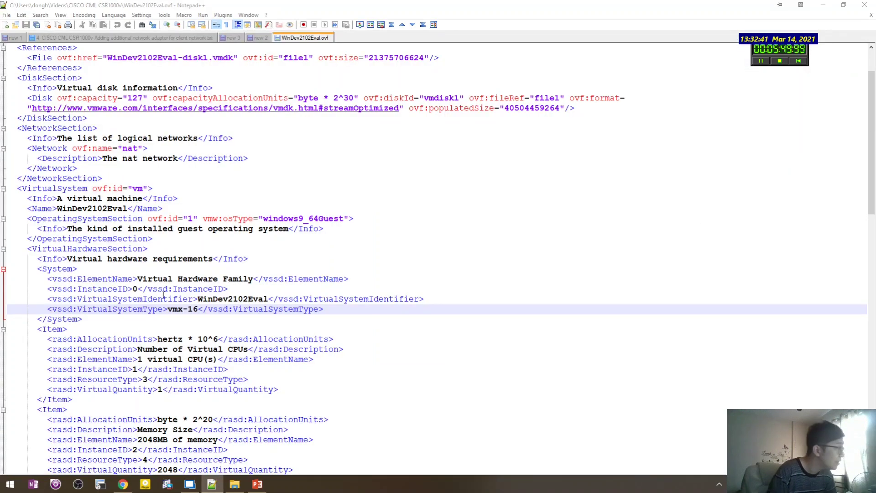
pyautogui.moveTo(199, 309); pyautogui.dragTo(168, 308)
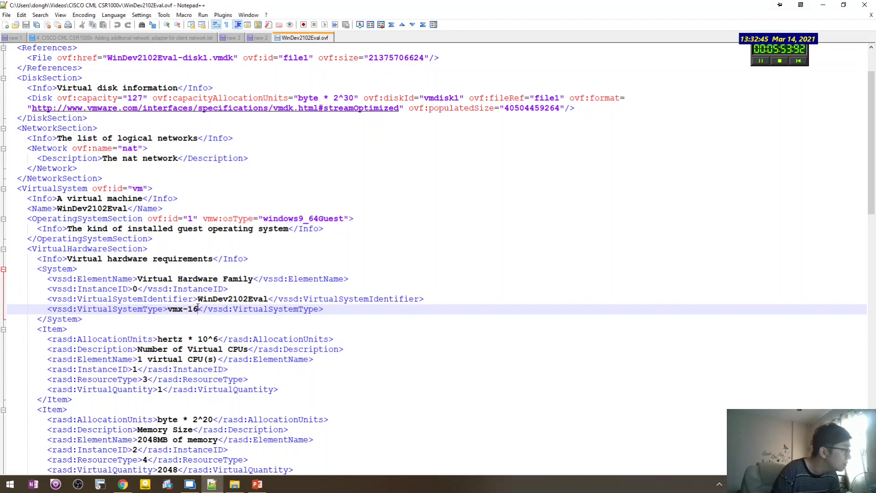
pyautogui.doubleClick(189, 309)
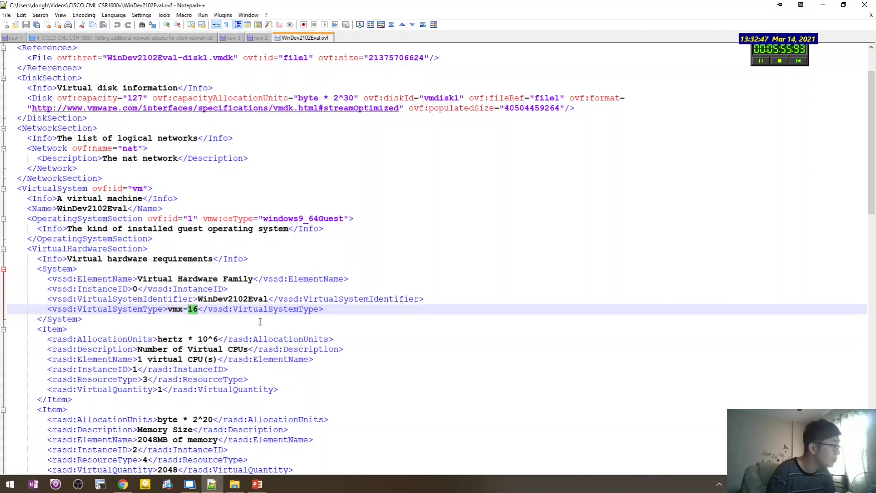
pyautogui.moveTo(183, 308); pyautogui.dragTo(167, 309)
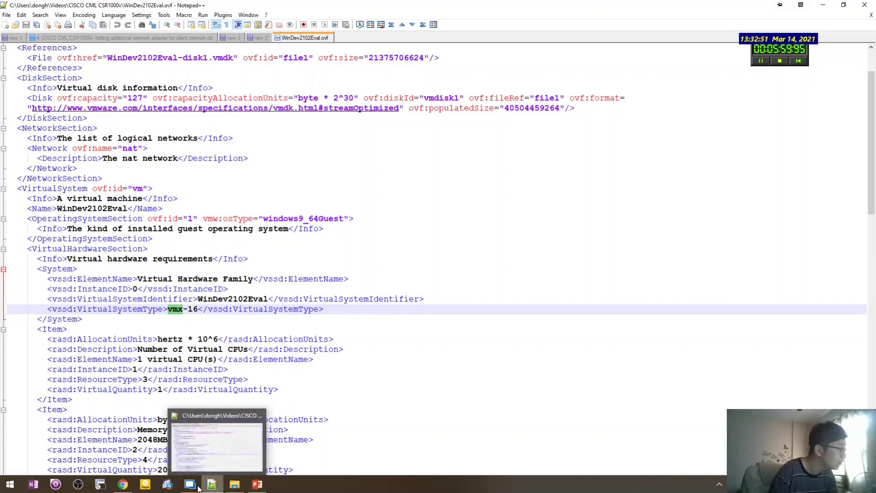
pyautogui.click(190, 484)
# Open WinDev2102Eval.ovf in Notepad and remove the stray 'vmx' typed into it.
pyautogui.rightClick(343, 180)
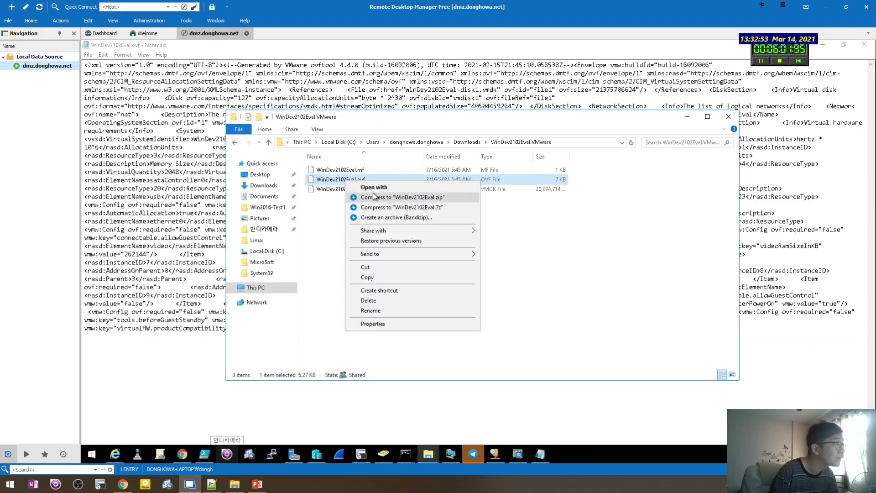
pyautogui.click(305, 272)
pyautogui.click(251, 64)
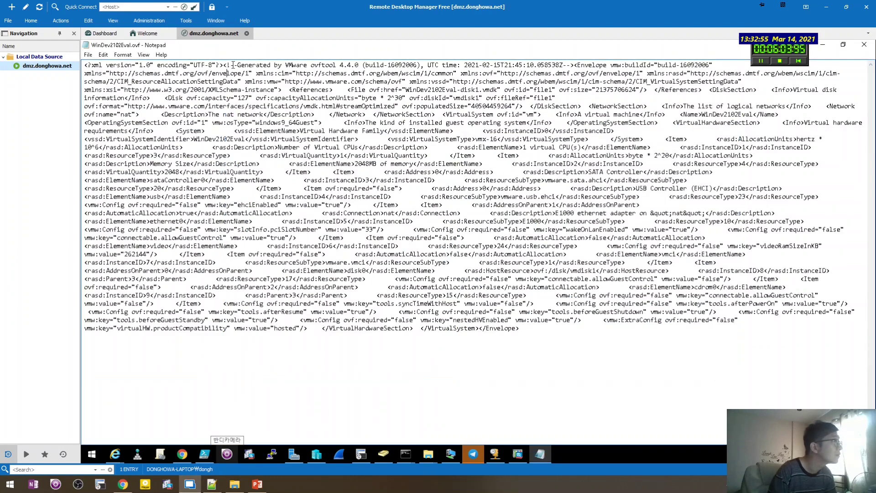
pyautogui.write('vmx')
pyautogui.hotkey('shift', 'Left')
pyautogui.hotkey('shift', 'Left')
pyautogui.hotkey('shift', 'Left')
pyautogui.hotkey('ctrl', 'x')
# Search the OVF for vmx and select the 16 in vmx-16.
pyautogui.hotkey('ctrl', 'f')
pyautogui.write('vmn')
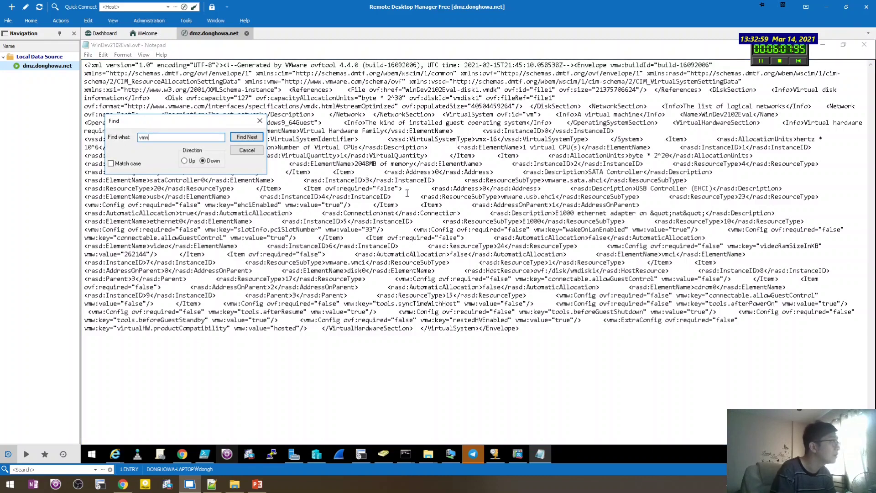
pyautogui.write('x')
pyautogui.press('Return')
pyautogui.press('Escape')
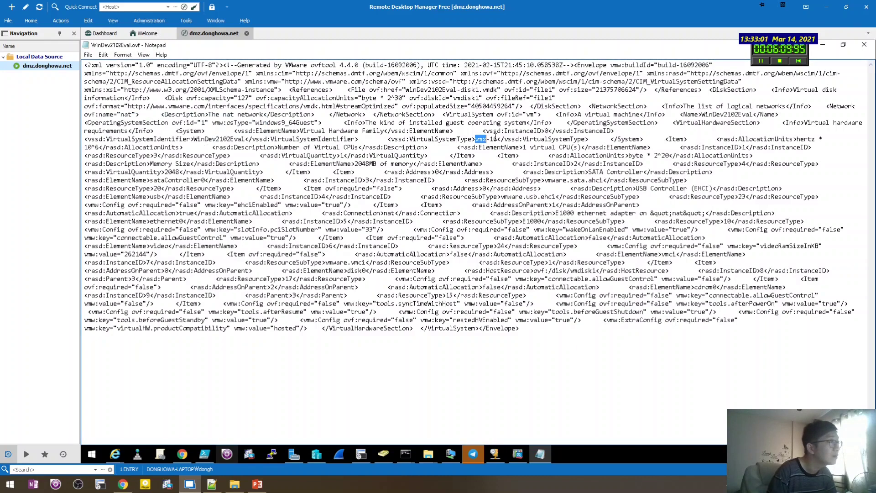
pyautogui.click(495, 139)
# Change vmx-16 to vmx-32, close Notepad, and bring the import wizard forward.
pyautogui.write('32')
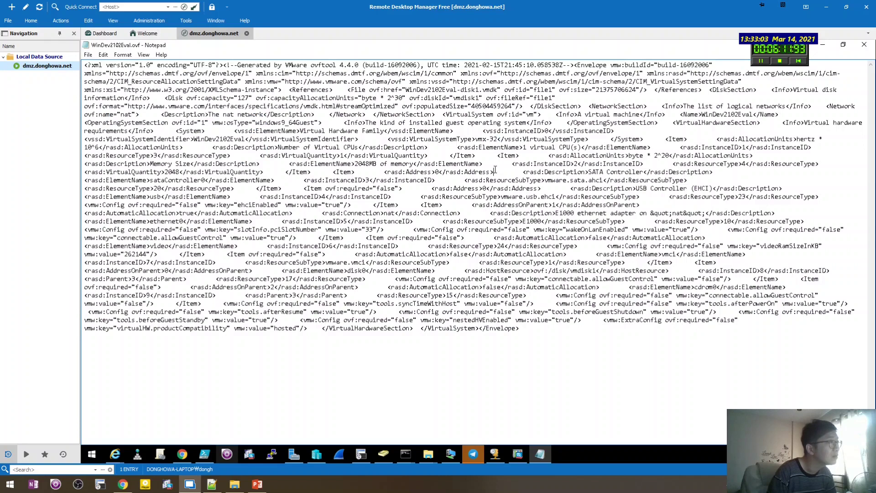
pyautogui.hotkey('alt', 'F4')
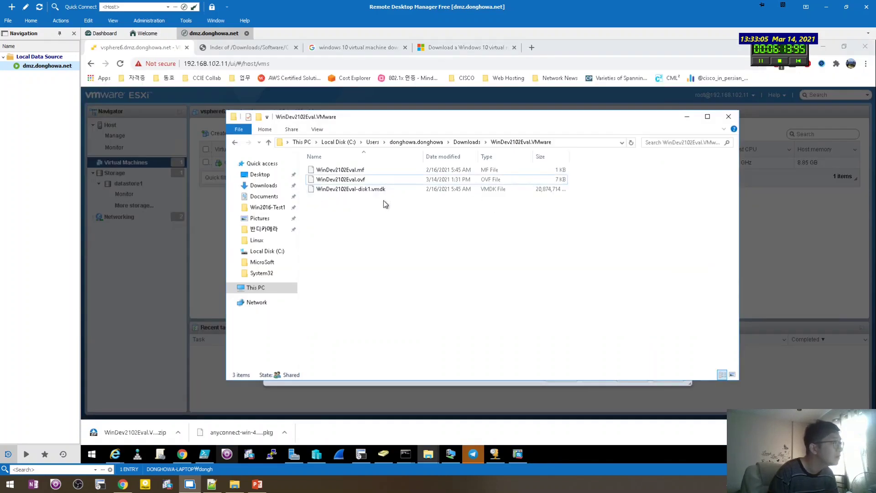
pyautogui.moveTo(349, 184); pyautogui.dragTo(350, 182)
pyautogui.moveTo(368, 117); pyautogui.dragTo(571, 123)
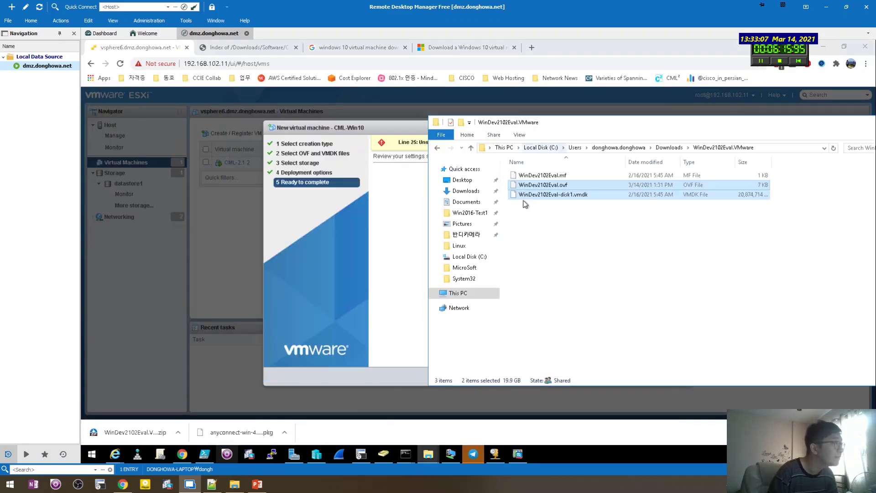
pyautogui.click(403, 248)
# Return to file selection and reload the edited WinDev2102Eval .ovf and .vmdk files.
pyautogui.click(560, 377)
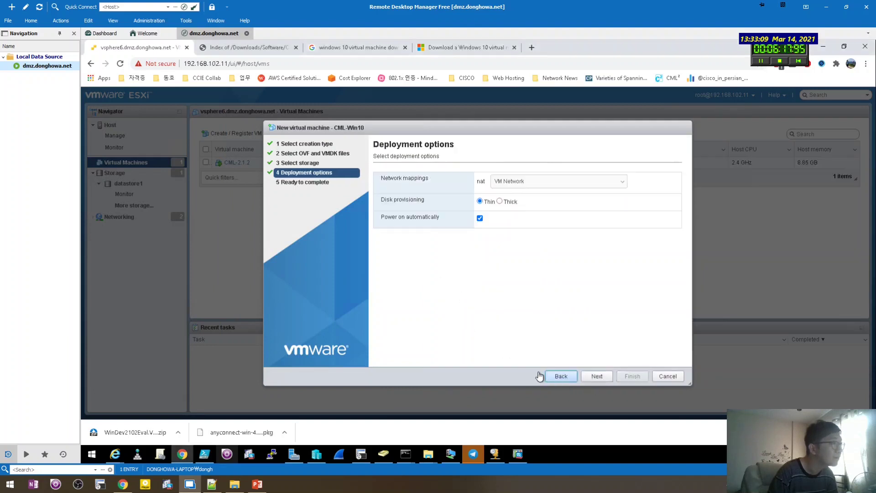
pyautogui.click(560, 376)
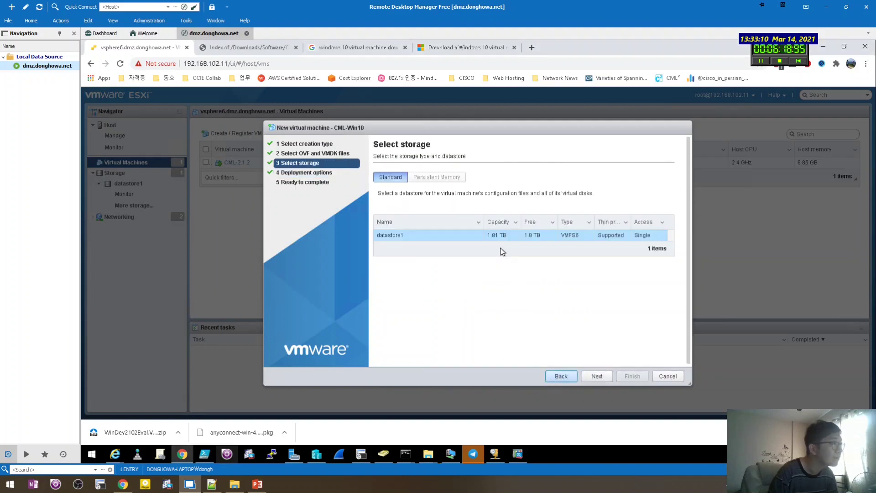
pyautogui.click(597, 377)
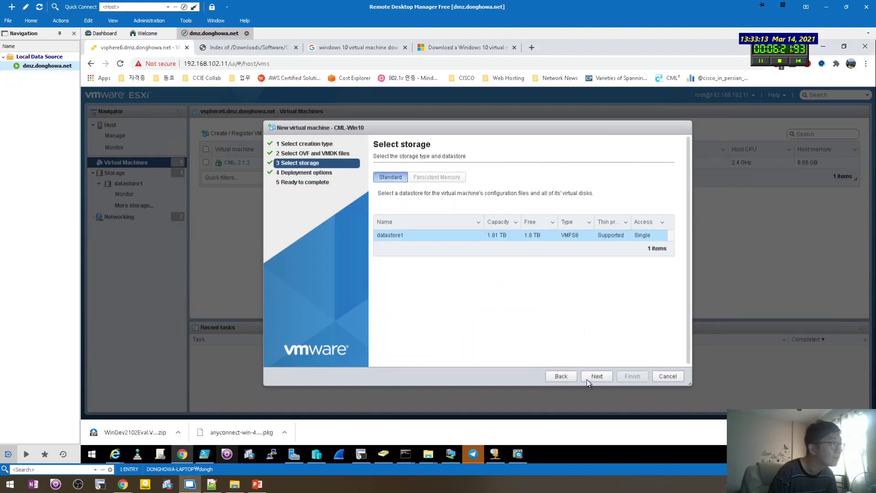
pyautogui.click(561, 376)
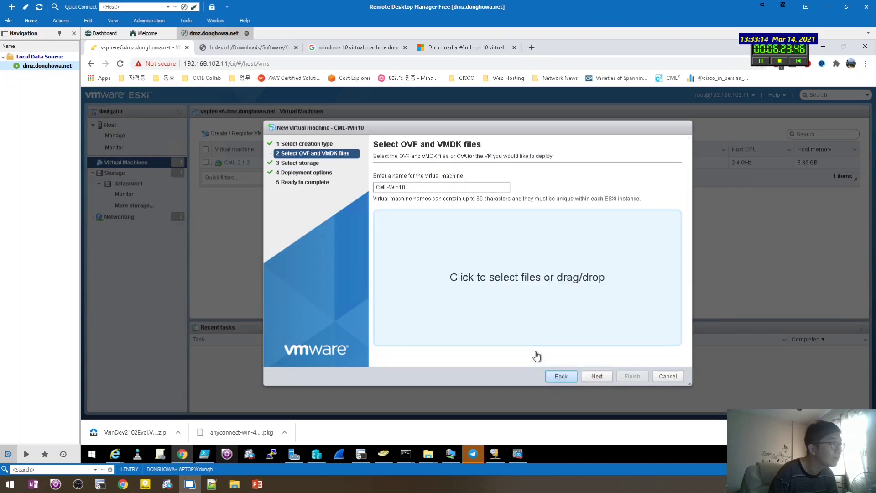
pyautogui.click(488, 277)
pyautogui.moveTo(270, 155); pyautogui.dragTo(217, 110)
pyautogui.click(382, 242)
# Advance to Ready to complete, where vmx-32 is rejected, then return to Deployment options.
pyautogui.click(594, 376)
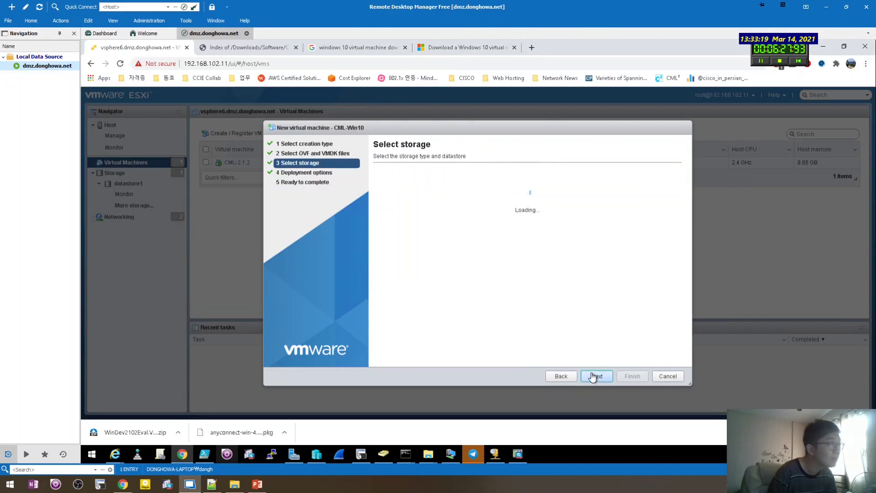
pyautogui.click(595, 376)
pyautogui.click(595, 377)
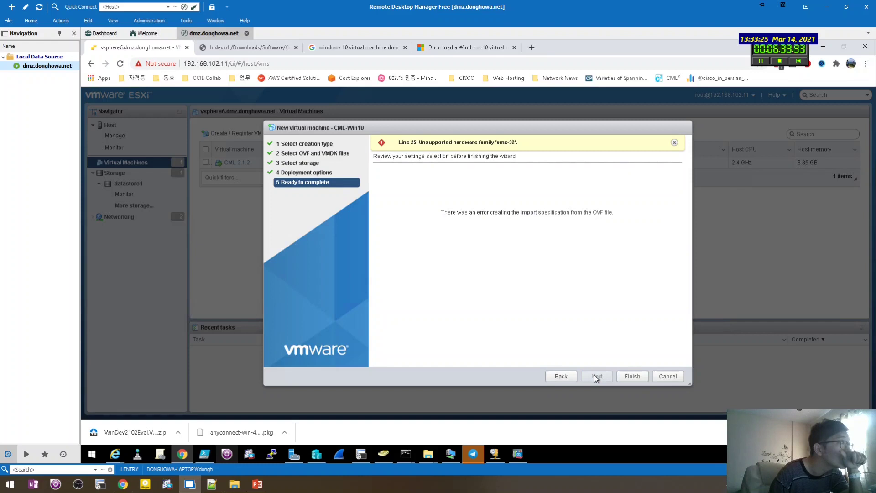
pyautogui.click(561, 376)
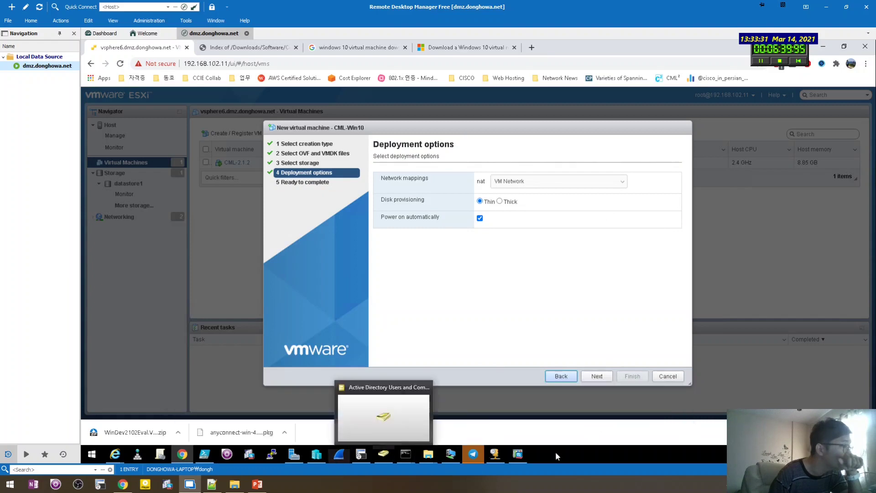
# Launch Notepad and drag WinDev2102Eval.ovf into it from the WinDev2102Eval.VMware folder.
pyautogui.press('super')
pyautogui.write('notepad')
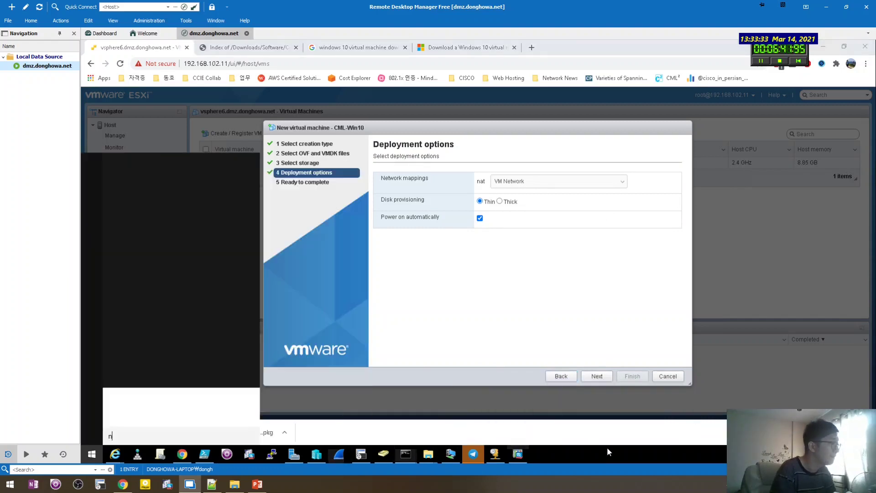
pyautogui.press('Return')
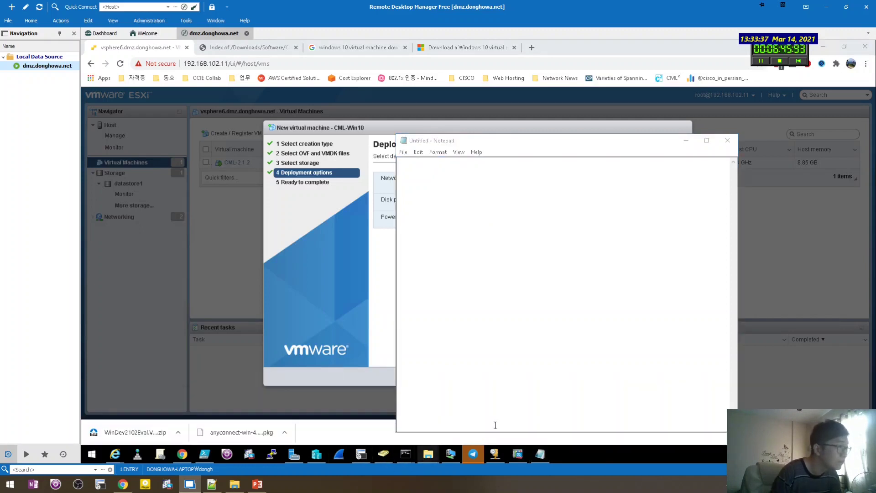
pyautogui.click(428, 456)
pyautogui.click(595, 428)
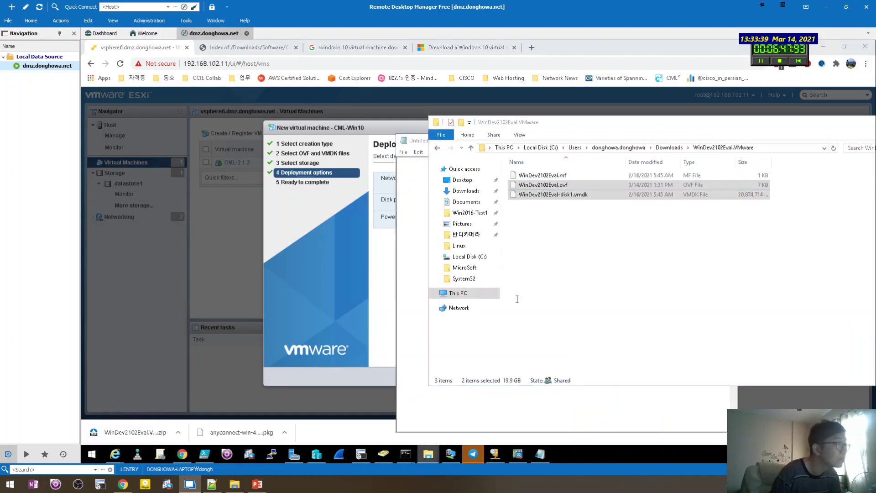
pyautogui.moveTo(441, 126); pyautogui.dragTo(211, 128)
pyautogui.click(593, 387)
pyautogui.moveTo(546, 142); pyautogui.dragTo(622, 136)
pyautogui.click(300, 188)
pyautogui.moveTo(301, 188); pyautogui.dragTo(562, 209)
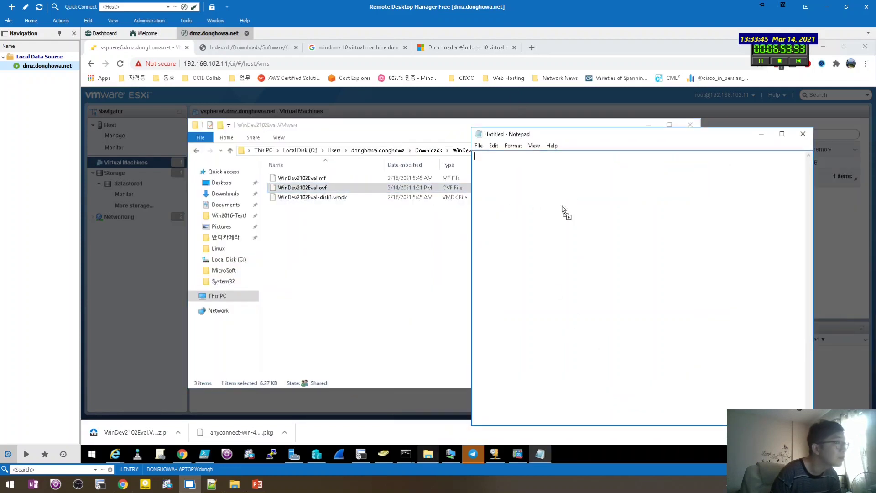
pyautogui.moveTo(583, 140); pyautogui.dragTo(413, 94)
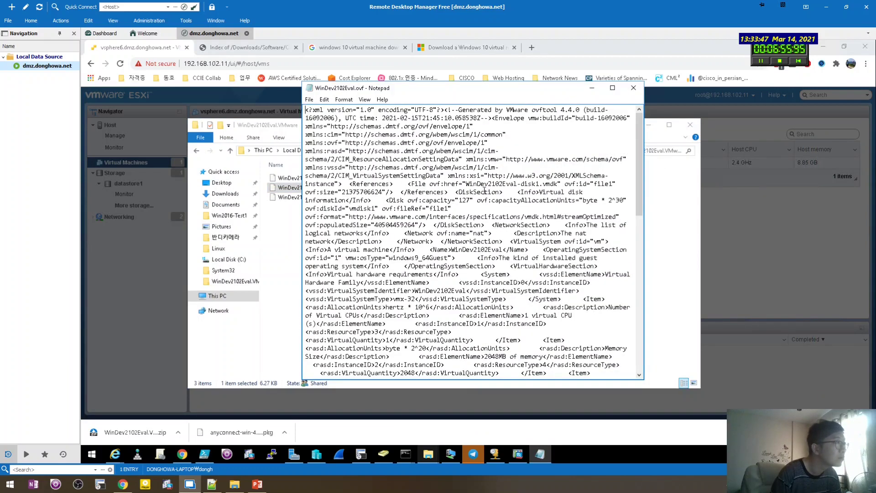
# Find vmx in the OVF, change vmx-32 back to vmx-16, and close Notepad.
pyautogui.scroll(-2, 500, 158)
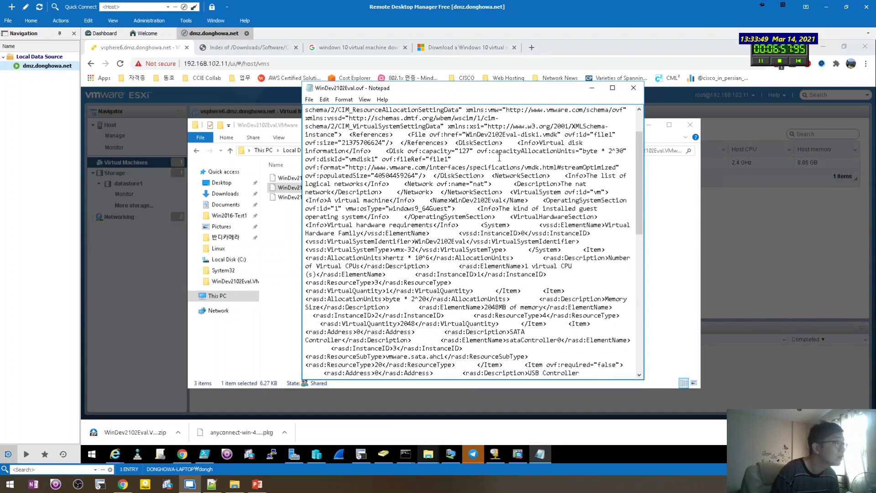
pyautogui.scroll(2, 498, 157)
pyautogui.hotkey('ctrl', 'f')
pyautogui.write('vmx')
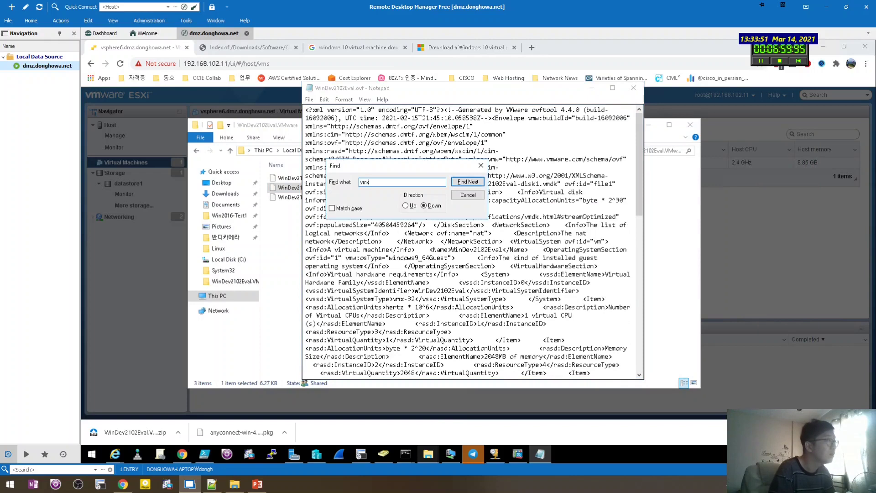
pyautogui.press('Return')
pyautogui.press('Escape')
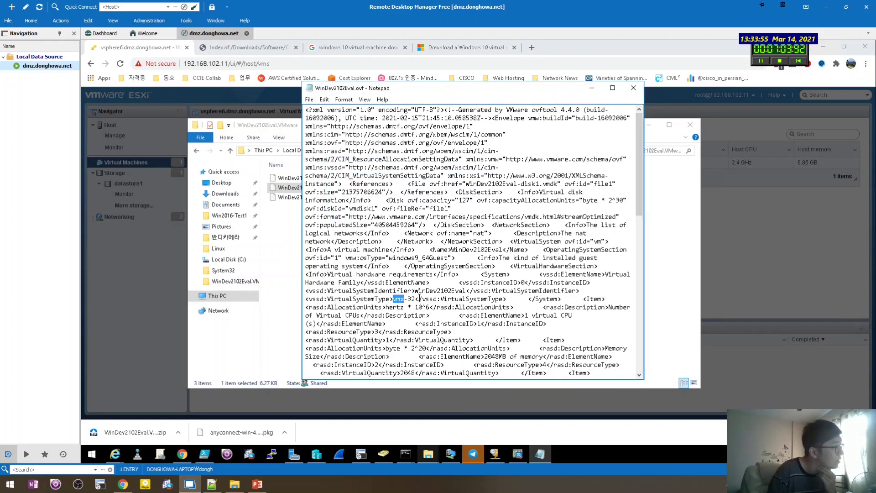
pyautogui.click(415, 299)
pyautogui.press('BackSpace')
pyautogui.press('BackSpace')
pyautogui.write('16')
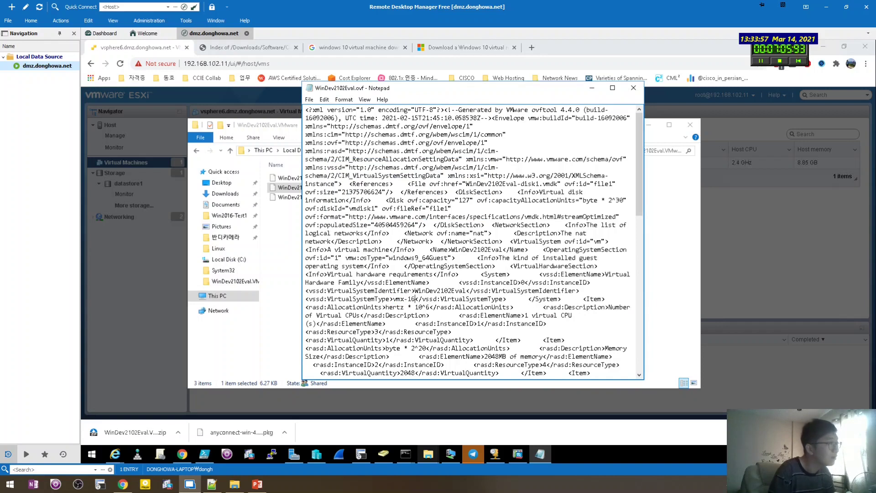
pyautogui.hotkey('alt', 'F4')
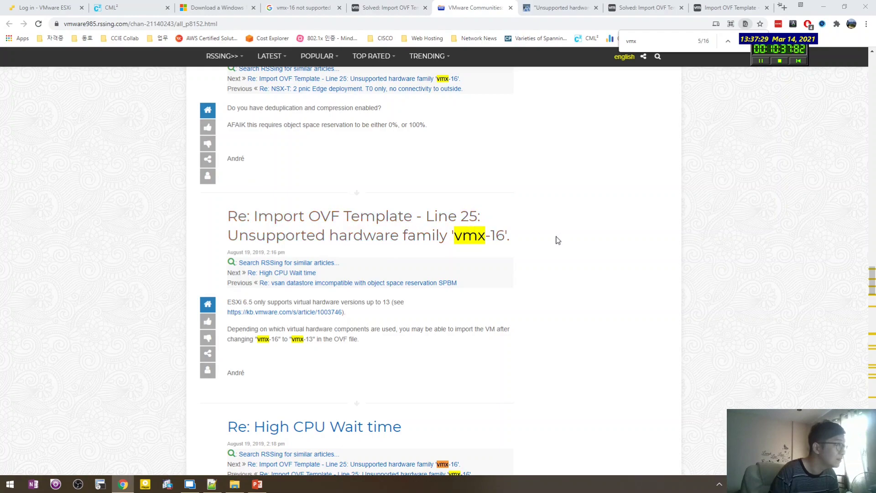
# Copy the forum's hardware family error title and close the CML network adapter notes tab.
pyautogui.moveTo(556, 238); pyautogui.dragTo(425, 216)
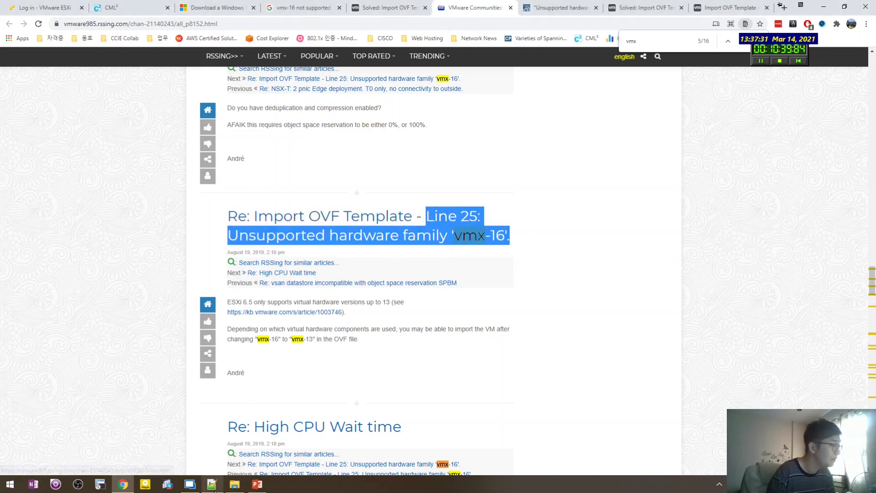
pyautogui.click(212, 483)
pyautogui.hotkey('alt', 'Tab')
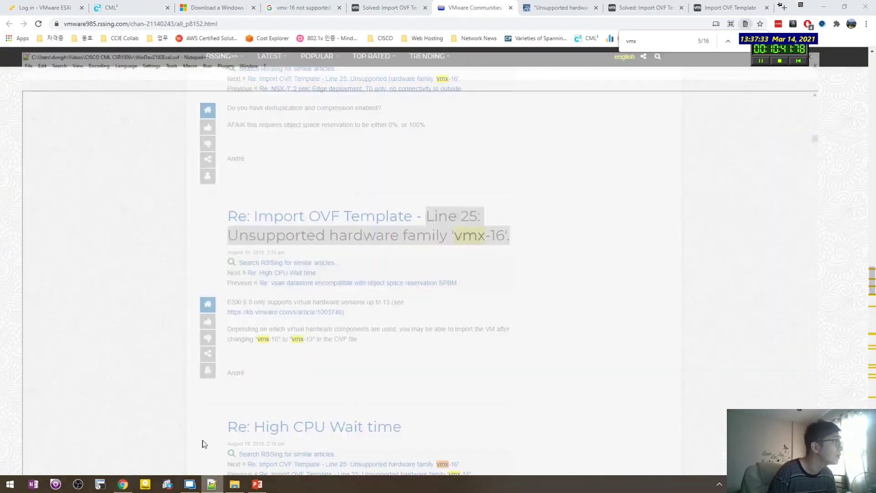
pyautogui.hotkey('alt', 'Tab')
pyautogui.click(114, 38)
pyautogui.click(204, 160)
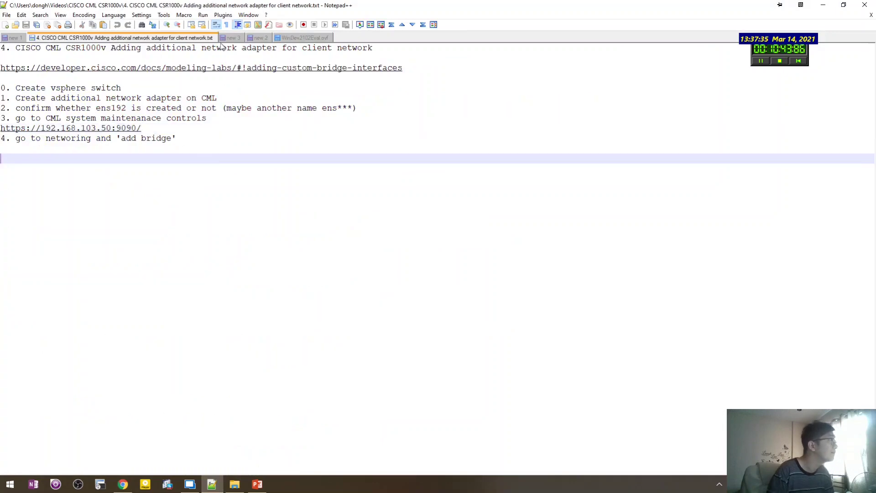
pyautogui.middleClick(207, 39)
# Paste the vmx-16 error into new 3 with a 'try this -> vmx-13' note above it.
pyautogui.hotkey('ctrl', 'v')
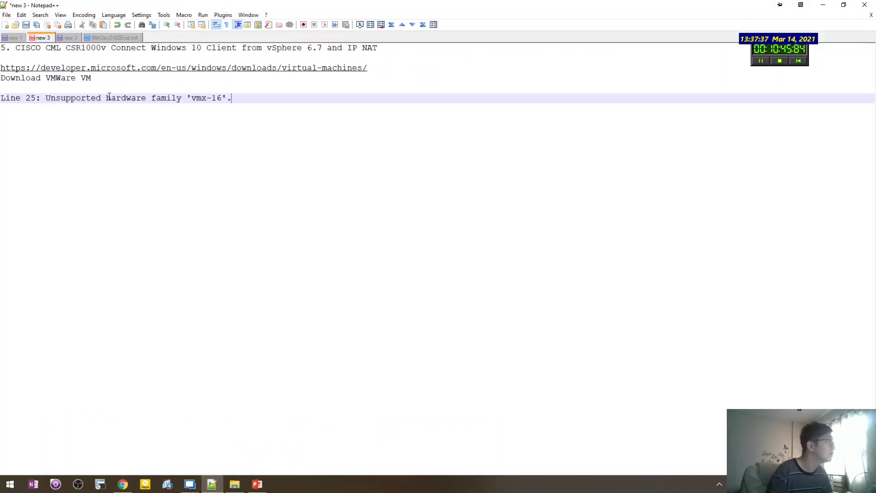
pyautogui.press('Home')
pyautogui.press('Return')
pyautogui.press('Up')
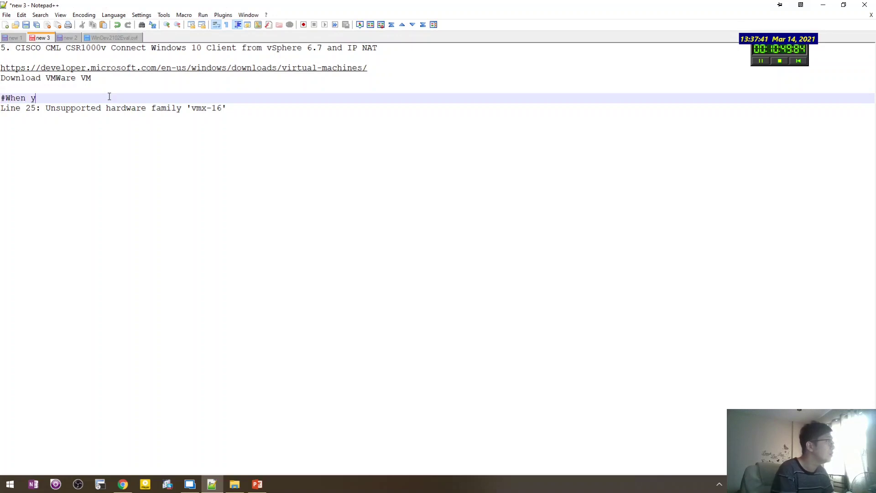
pyautogui.write('#When you im')
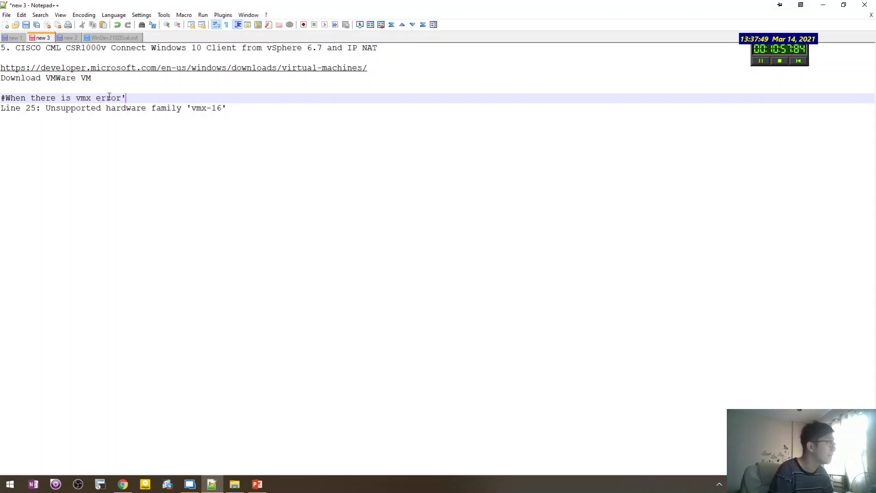
pyautogui.write("'")
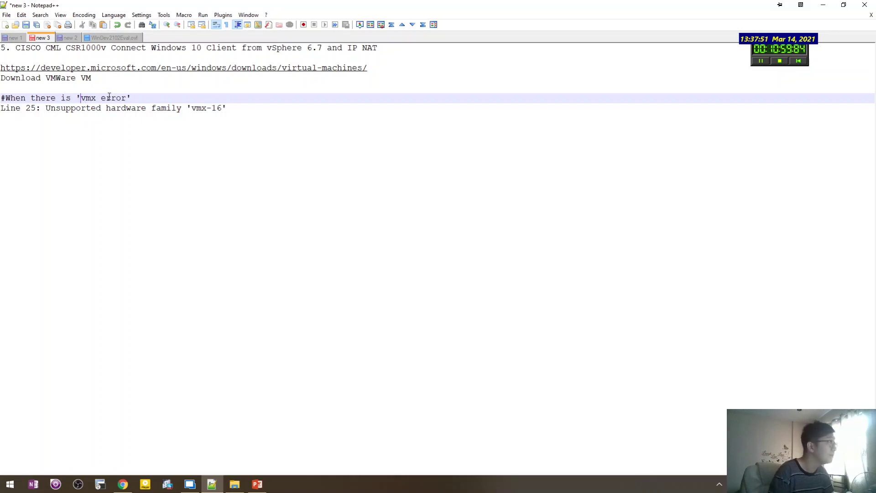
pyautogui.click(136, 97)
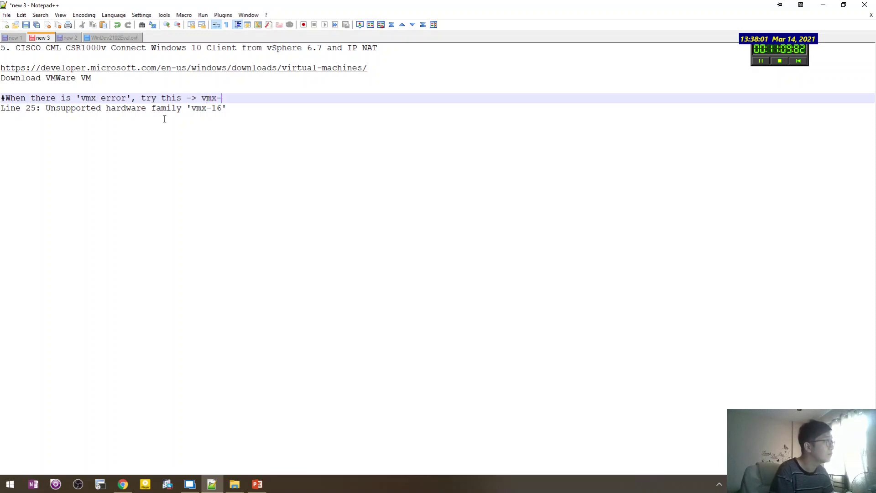
pyautogui.press('Down')
pyautogui.press('Down')
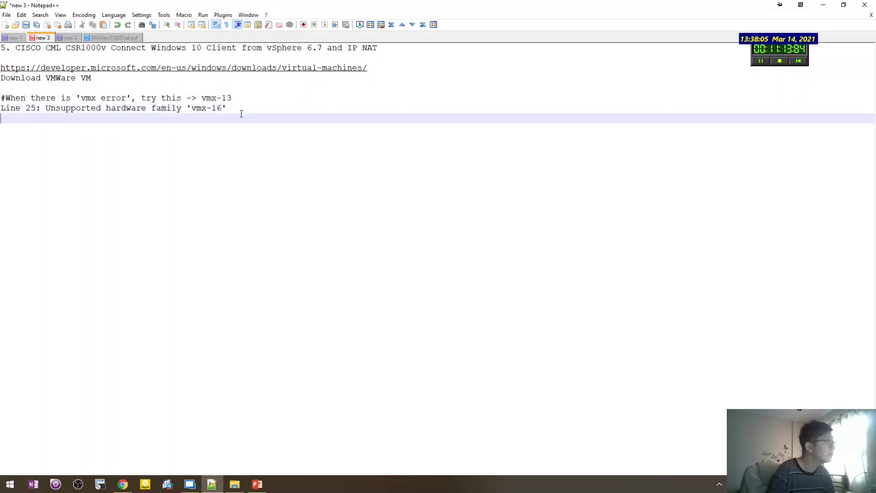
pyautogui.click(123, 484)
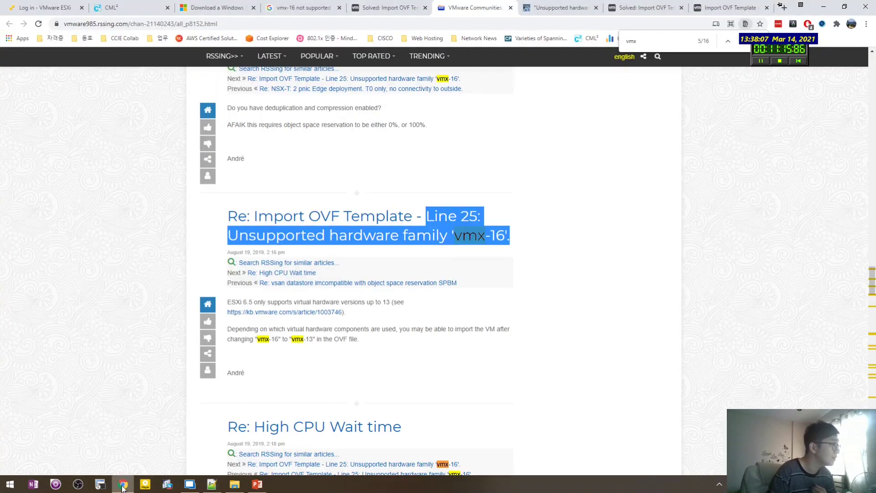
# Review the rssing and VMware Communities answers about the unsupported vmx-16 hardware family error.
pyautogui.click(177, 224)
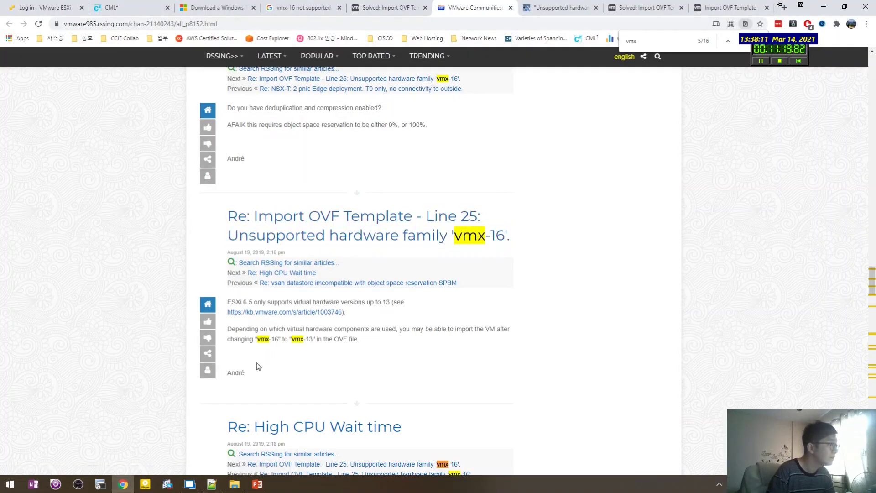
pyautogui.moveTo(241, 365); pyautogui.dragTo(250, 376)
pyautogui.click(251, 377)
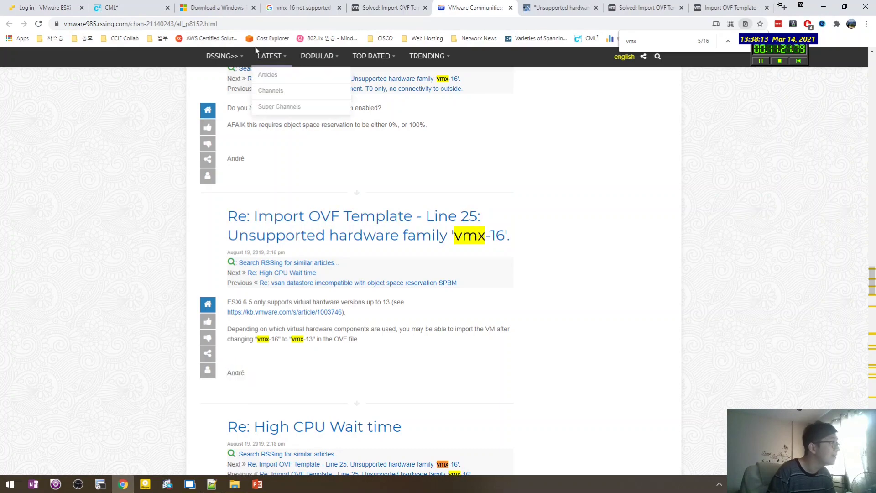
pyautogui.click(252, 24)
pyautogui.hotkey('alt', 'Tab')
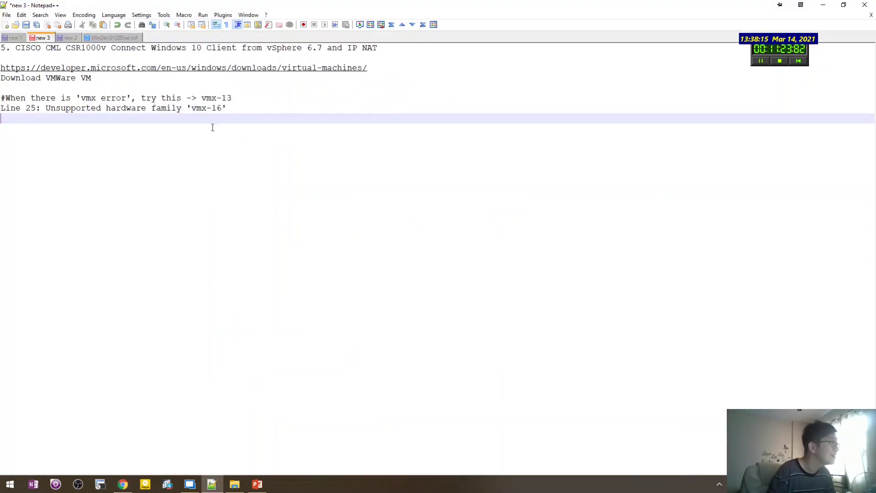
pyautogui.hotkey('alt', 'Tab')
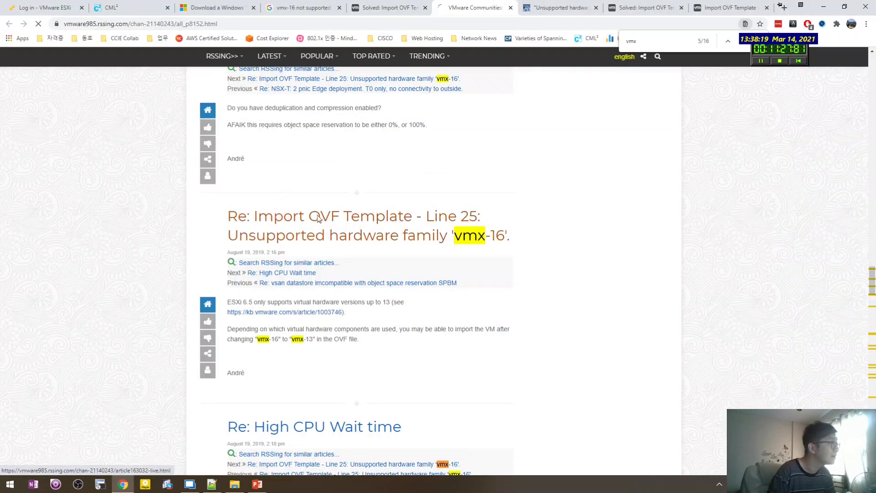
pyautogui.click(279, 216)
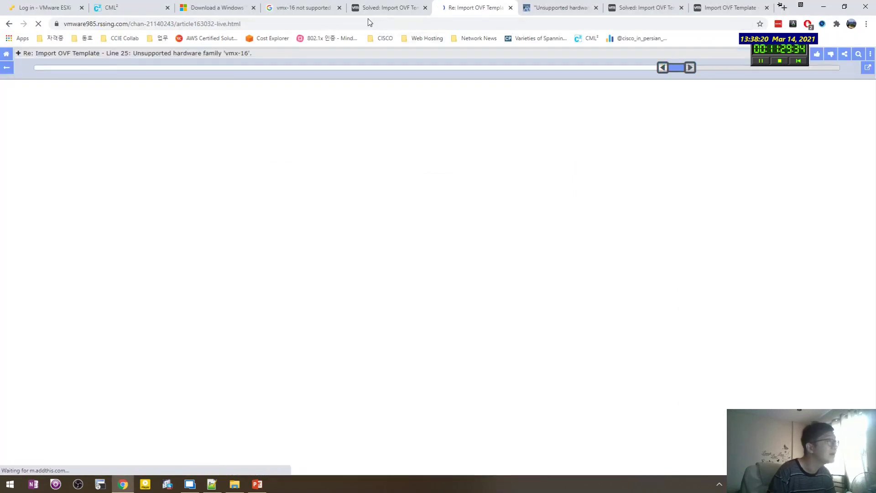
pyautogui.click(338, 24)
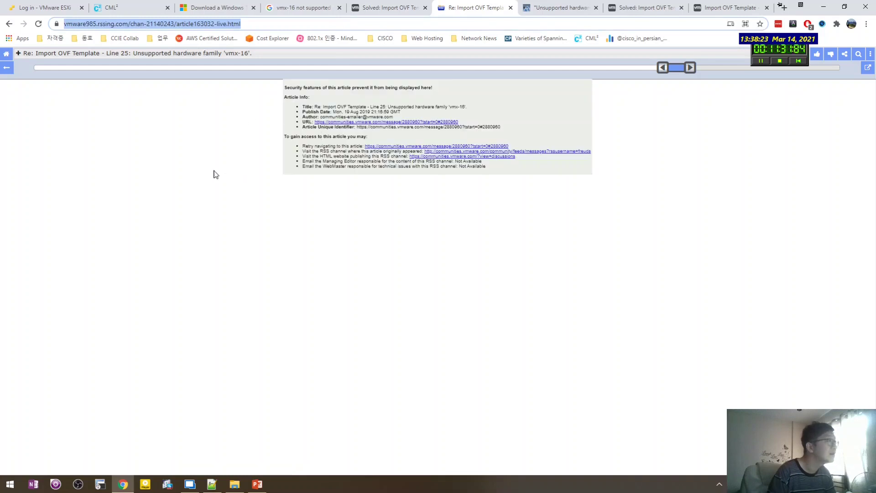
pyautogui.click(295, 97)
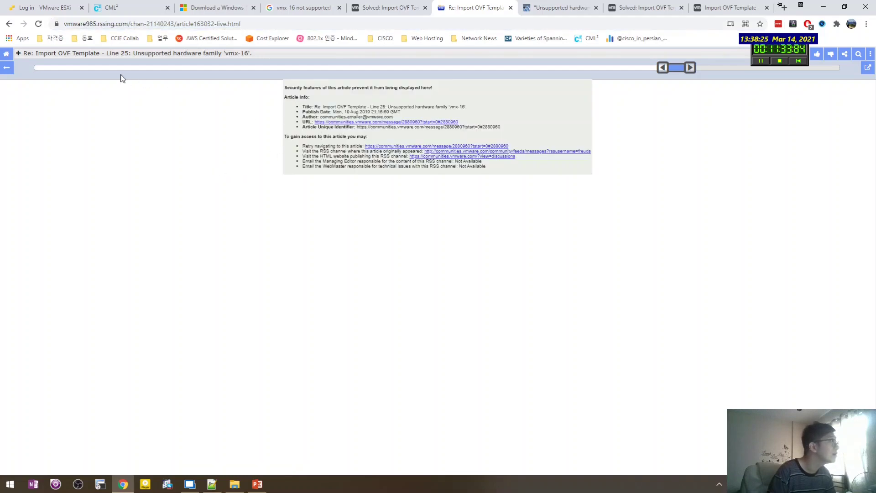
pyautogui.moveTo(106, 53); pyautogui.dragTo(265, 55)
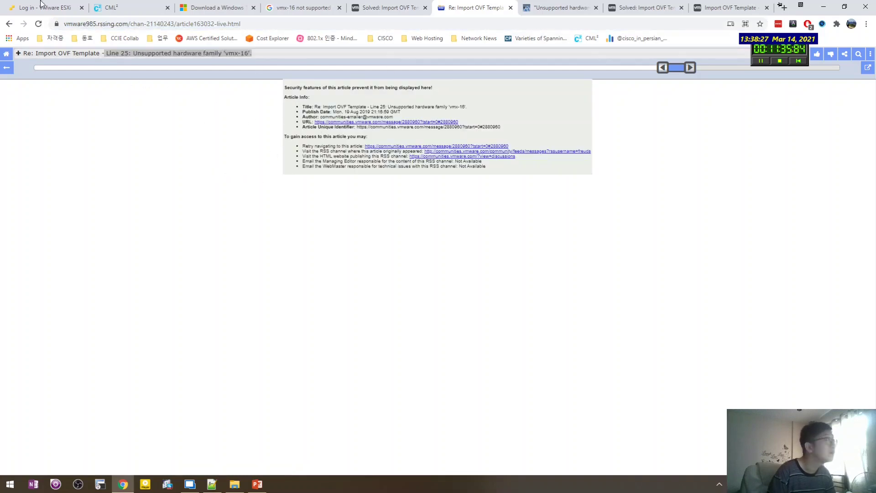
pyautogui.click(9, 24)
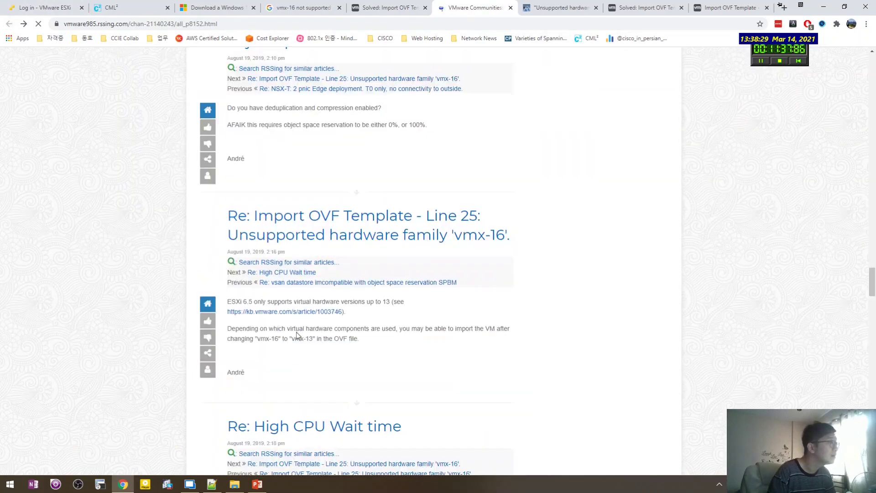
pyautogui.hotkey('alt', 'Tab')
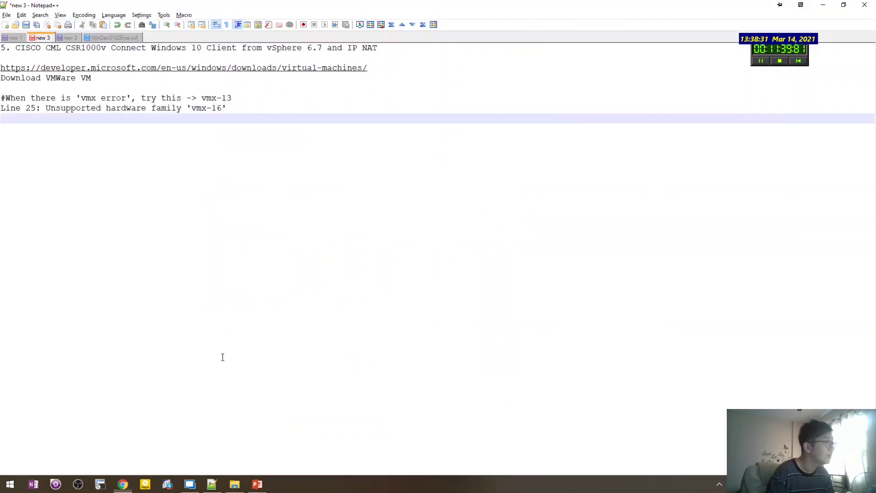
pyautogui.hotkey('alt', 'Tab')
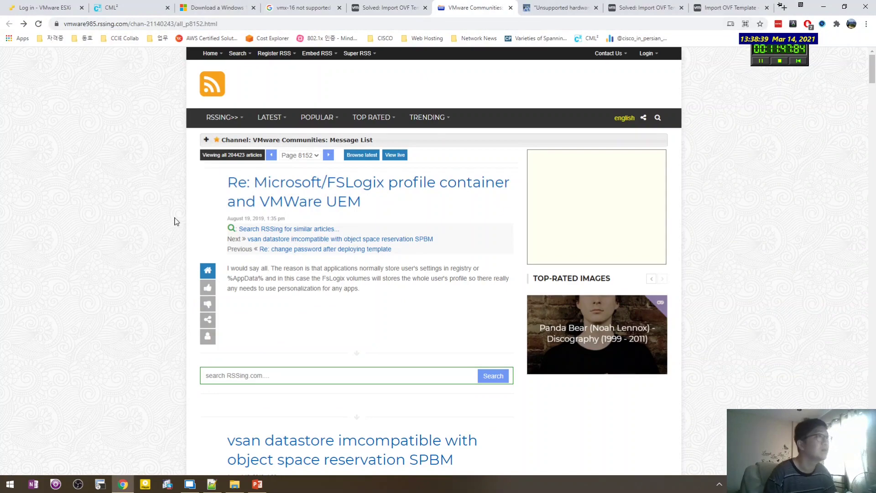
# Close the VMware Communities, Unsupported hardware, Import OVF Template and Google tabs, then return to the ESXi wizard.
pyautogui.hotkey('ctrl', 'w')
pyautogui.scroll(-4, 159, 233)
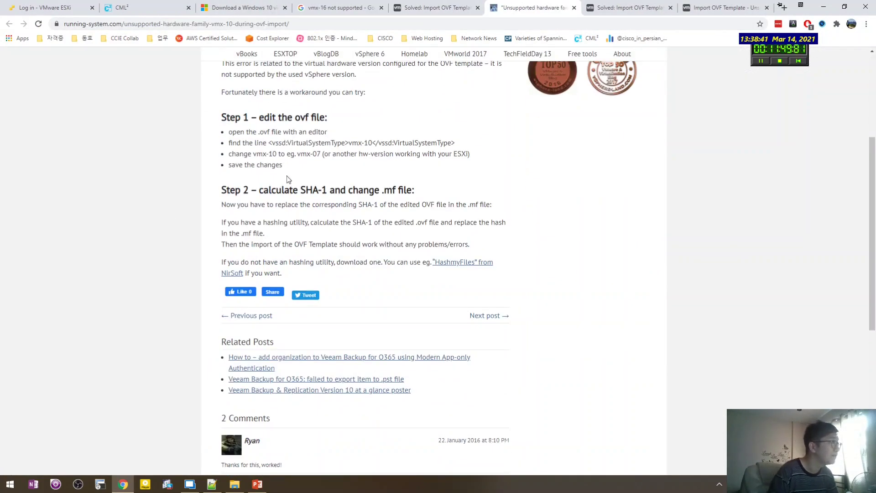
pyautogui.moveTo(287, 176); pyautogui.dragTo(229, 132)
pyautogui.click(301, 168)
pyautogui.hotkey('ctrl', 'w')
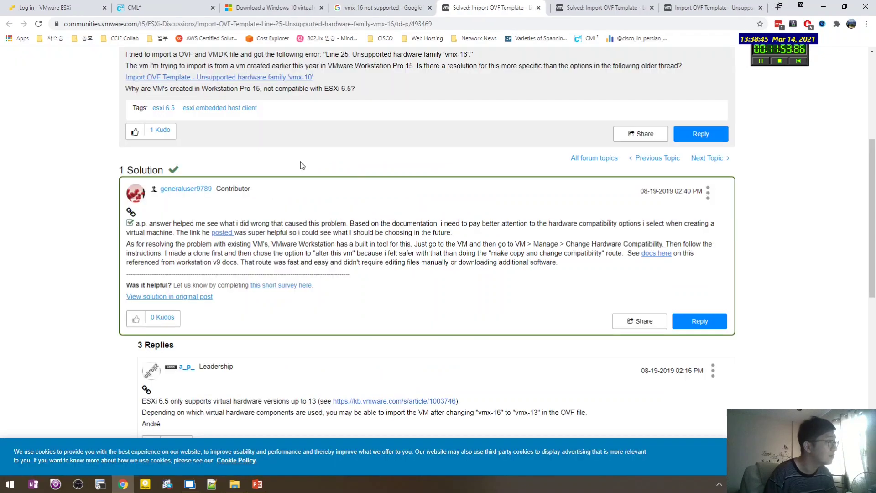
pyautogui.scroll(-5, 351, 253)
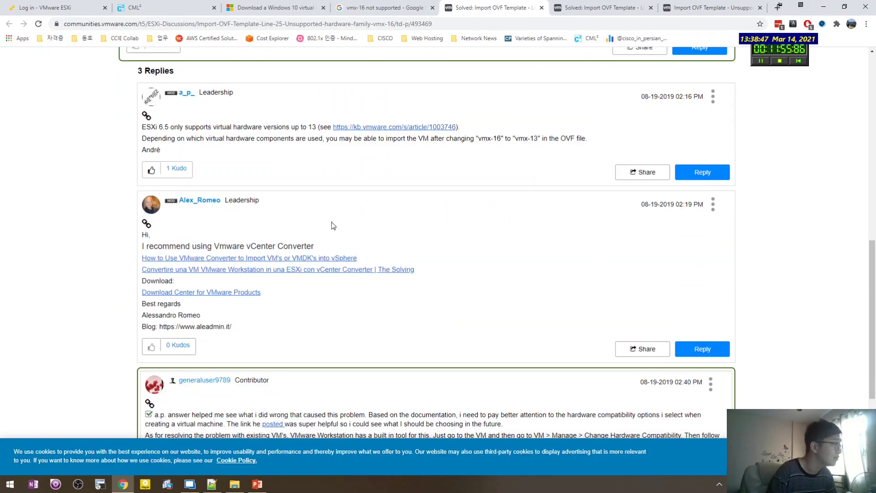
pyautogui.moveTo(331, 222); pyautogui.dragTo(327, 307)
pyautogui.click(326, 306)
pyautogui.scroll(-3, 327, 306)
pyautogui.scroll(10, 322, 299)
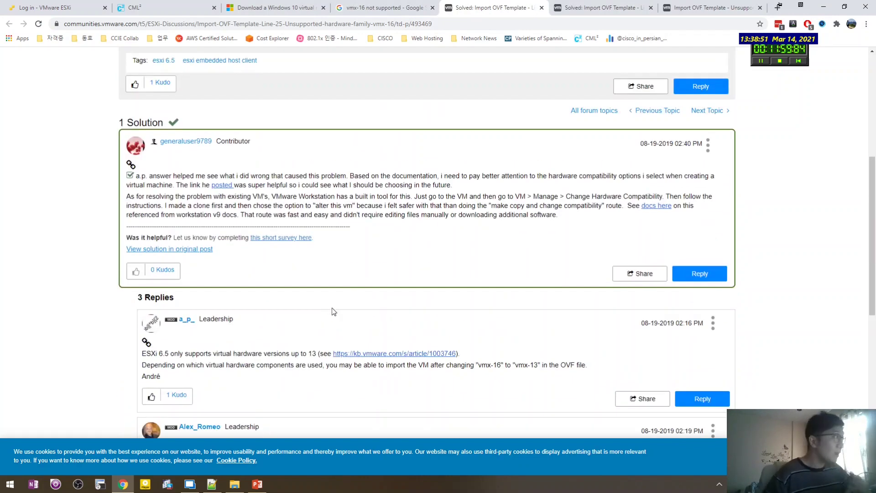
pyautogui.hotkey('ctrl', 'w')
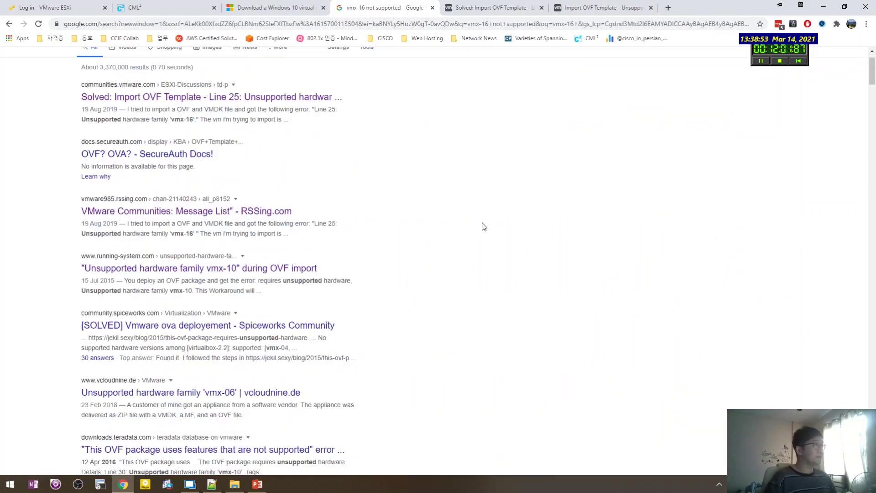
pyautogui.hotkey('ctrl', 'w')
pyautogui.hotkey('ctrl', 'w')
pyautogui.hotkey('ctrl', 'w')
pyautogui.hotkey('ctrl', 'w')
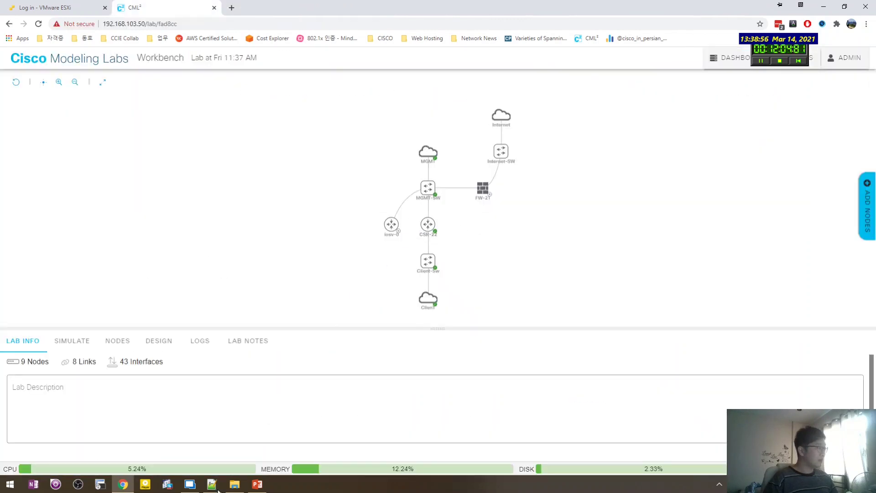
pyautogui.click(213, 487)
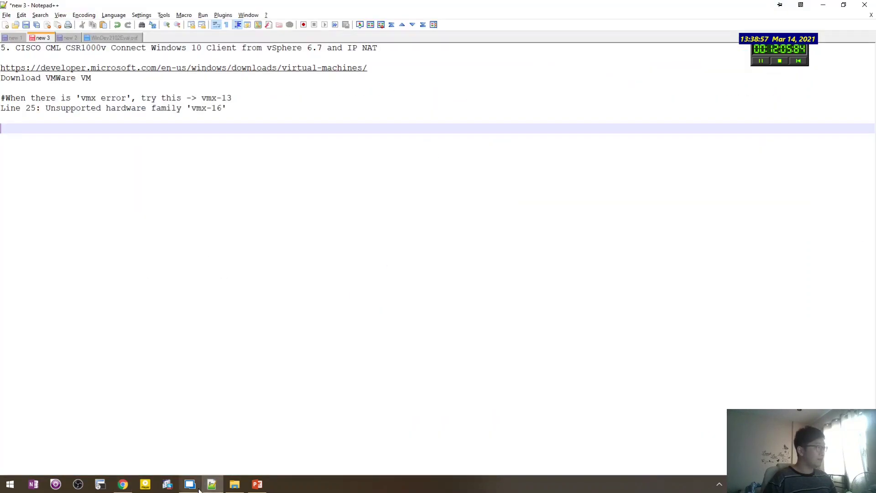
pyautogui.click(206, 489)
pyautogui.click(190, 486)
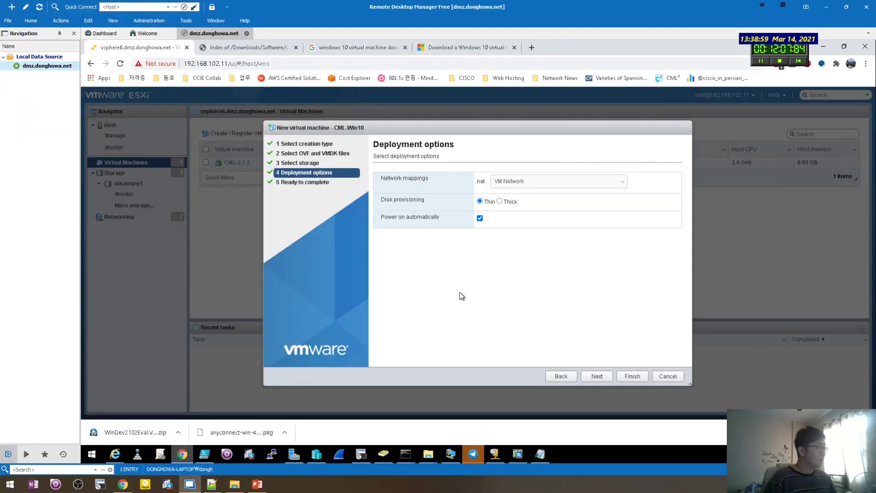
# Check the vmx-13 hardware version in WinDev2102Eval.ovf, then close the file.
pyautogui.click(540, 454)
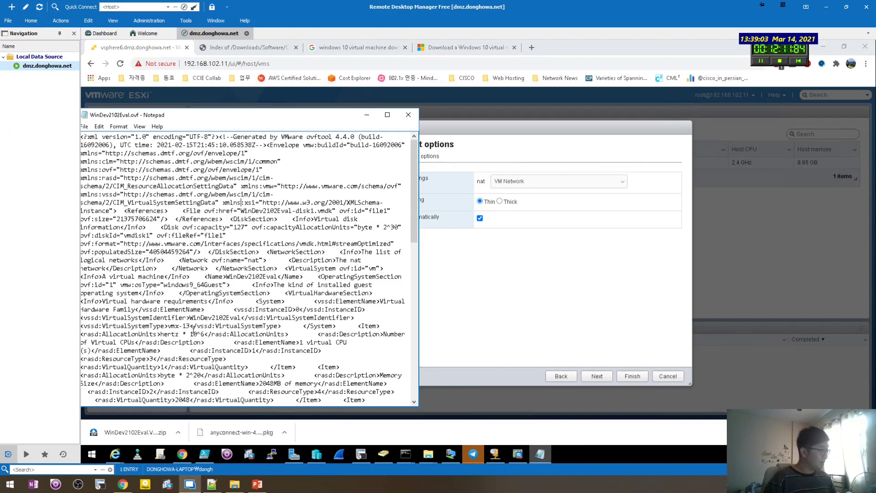
pyautogui.doubleClick(174, 326)
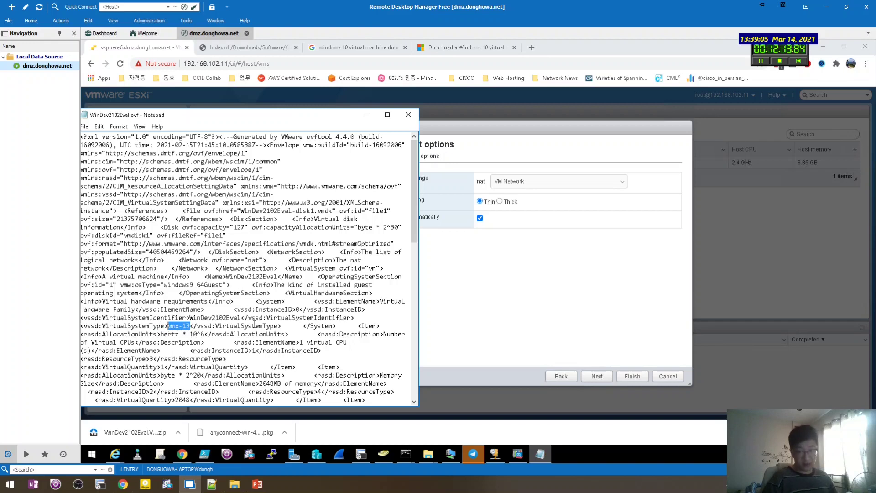
pyautogui.click(333, 278)
pyautogui.hotkey('alt', 'F4')
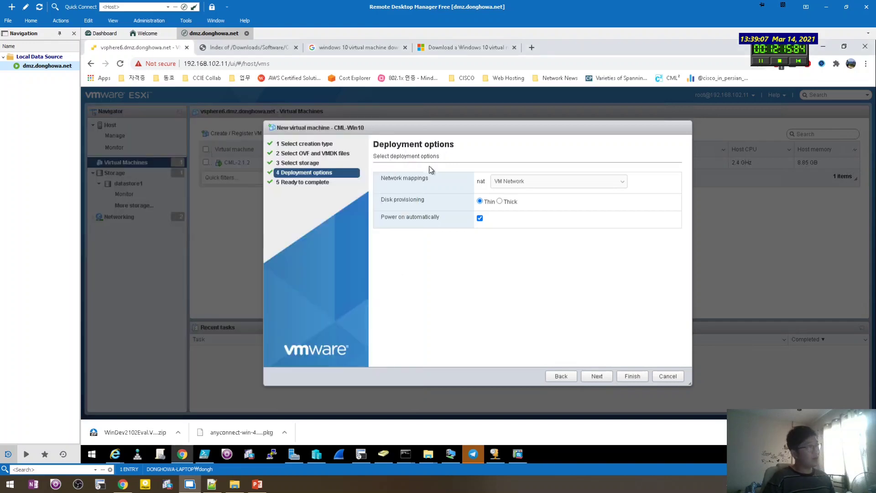
# Map the nat network to 'Win10 to CML' and finish deploying the CML-Win10 VM.
pyautogui.moveTo(437, 128); pyautogui.dragTo(471, 128)
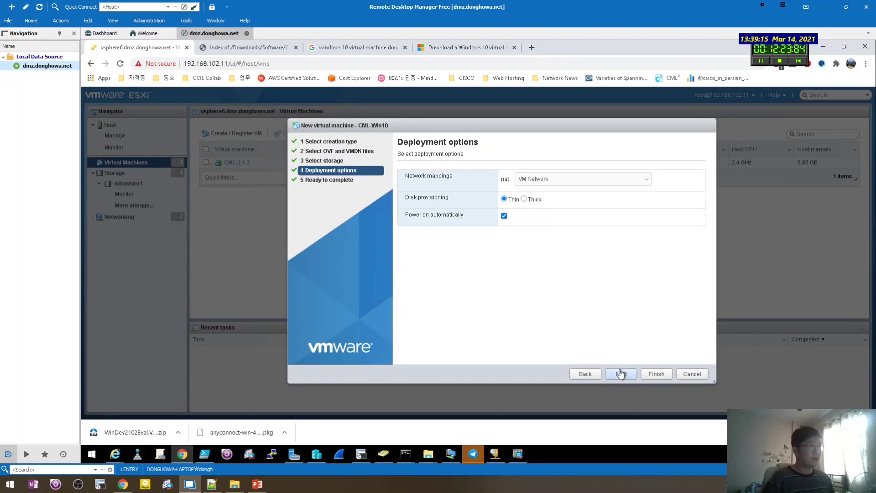
pyautogui.click(543, 178)
pyautogui.click(543, 196)
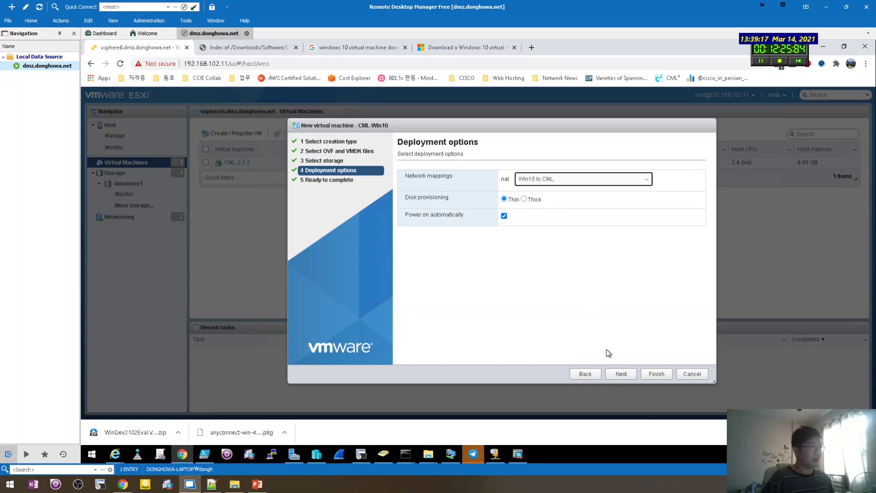
pyautogui.click(616, 374)
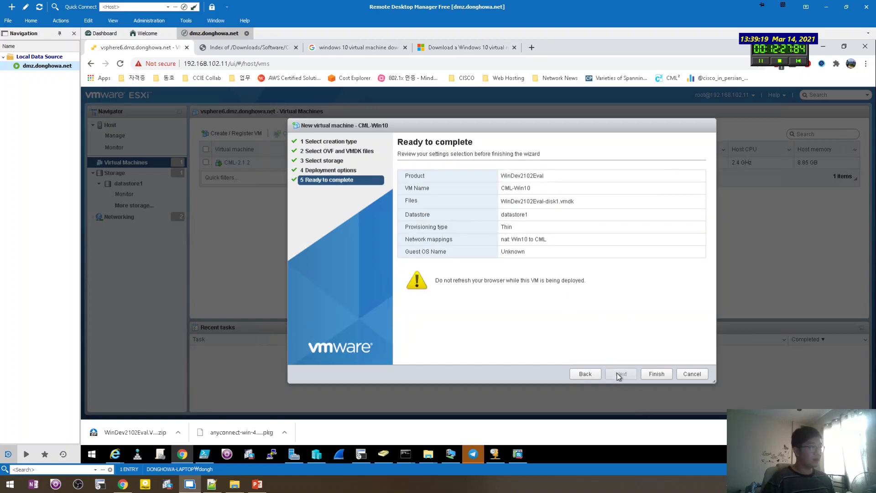
pyautogui.click(658, 374)
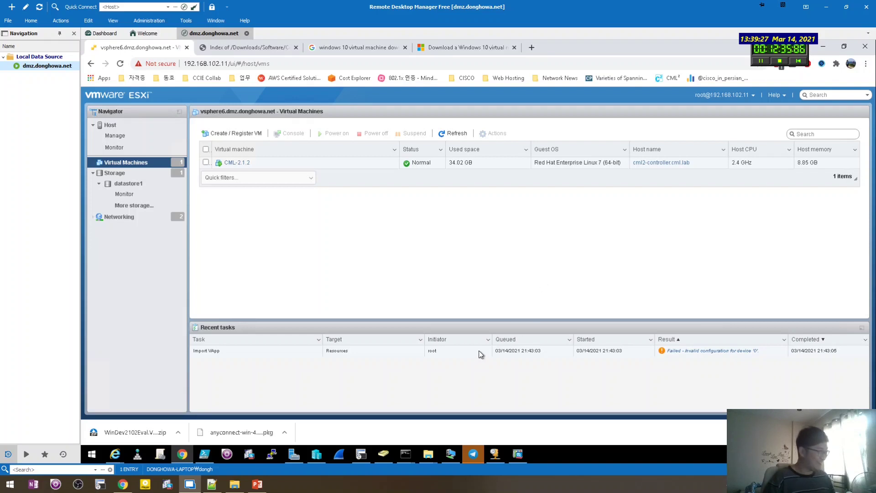
# Read the failed Import VApp task's 'Invalid configuration for device 0' details, then return to Chrome.
pyautogui.click(715, 352)
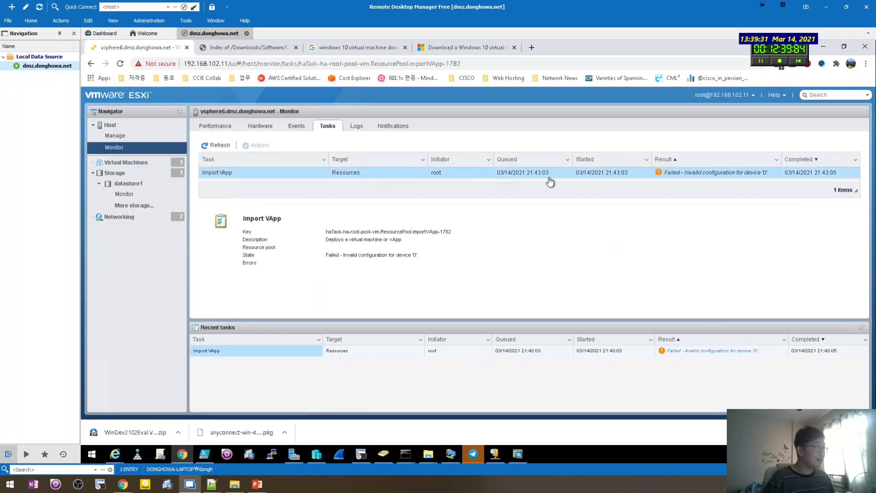
pyautogui.moveTo(434, 262); pyautogui.dragTo(329, 233)
pyautogui.moveTo(433, 261); pyautogui.dragTo(330, 234)
pyautogui.moveTo(404, 246); pyautogui.dragTo(332, 235)
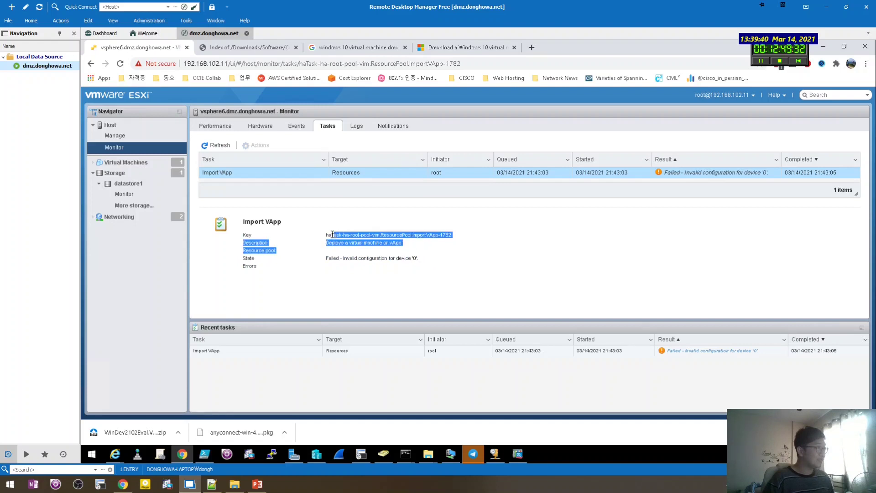
pyautogui.click(389, 245)
pyautogui.click(123, 483)
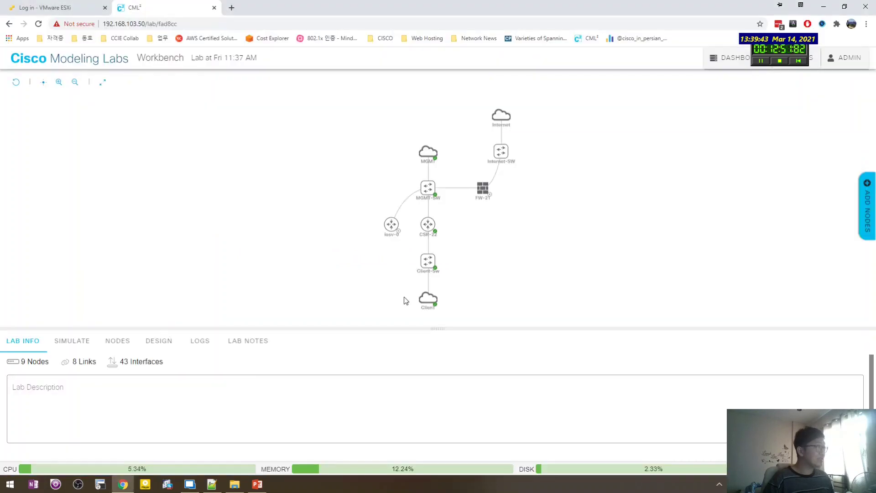
# Search Google for 'vmx-16 not supported' and resize the Notepad++ notes window beside the browser.
pyautogui.hotkey('ctrl', 't')
pyautogui.write('vmx')
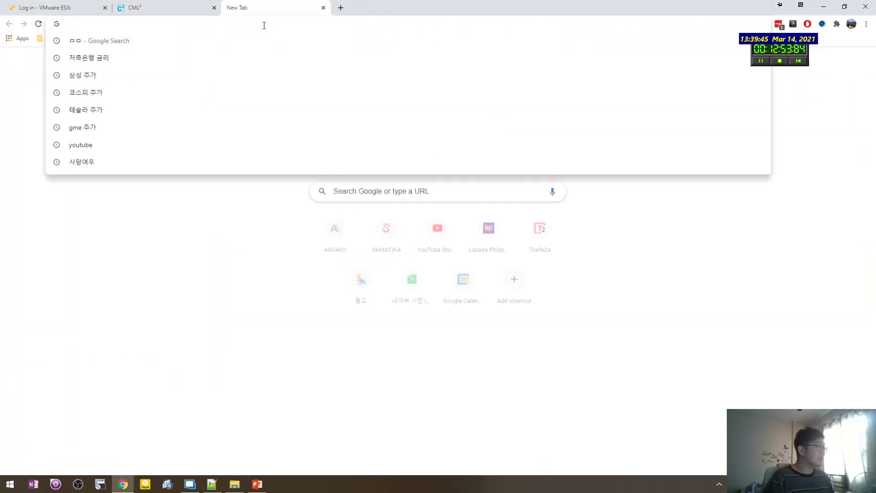
pyautogui.press('Return')
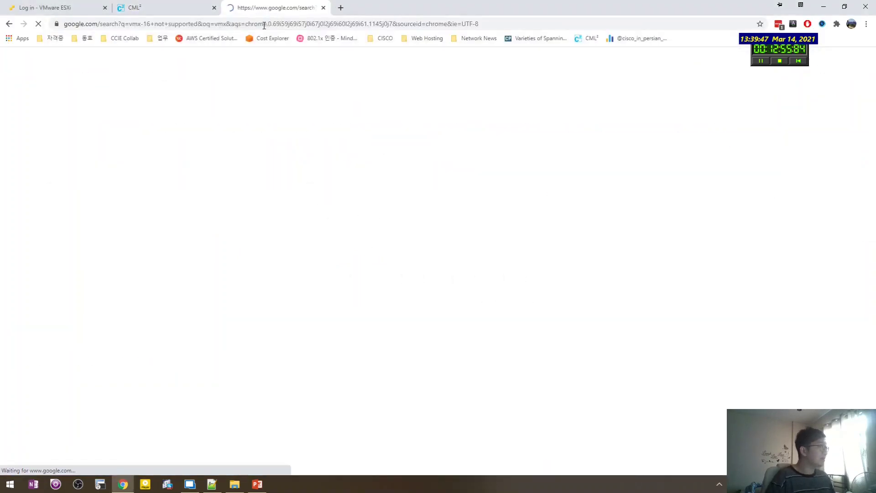
pyautogui.scroll(-3, 255, 219)
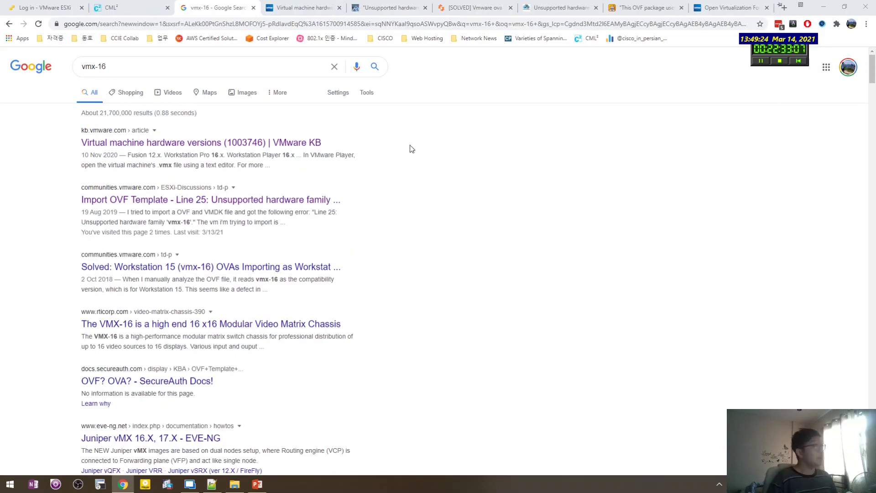
pyautogui.click(211, 484)
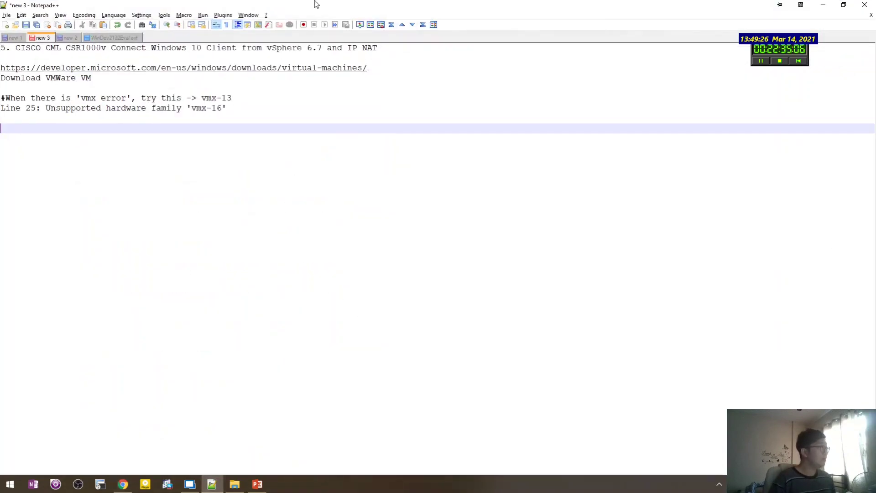
pyautogui.moveTo(317, 5); pyautogui.dragTo(519, 94)
pyautogui.moveTo(705, 189); pyautogui.dragTo(819, 191)
# Paste the KB 1003746 hardware versions article URL into the Notepad++ notes.
pyautogui.click(265, 227)
pyautogui.hotkey('ctrl', 'Tab')
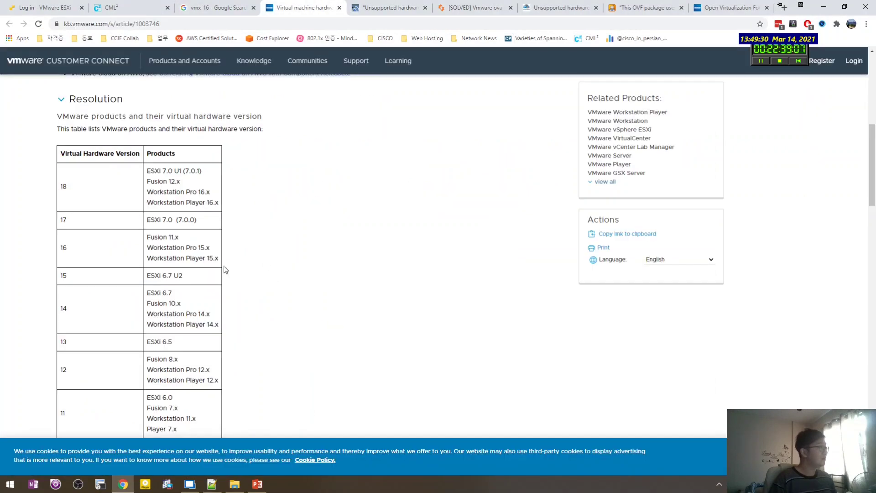
pyautogui.hotkey('ctrl', 'l')
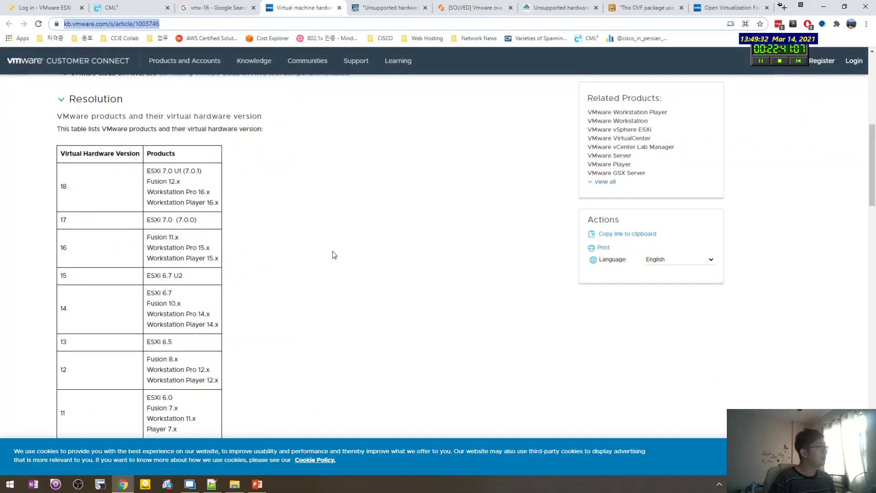
pyautogui.hotkey('ctrl', 'c')
pyautogui.hotkey('alt', 'Tab')
pyautogui.click(494, 222)
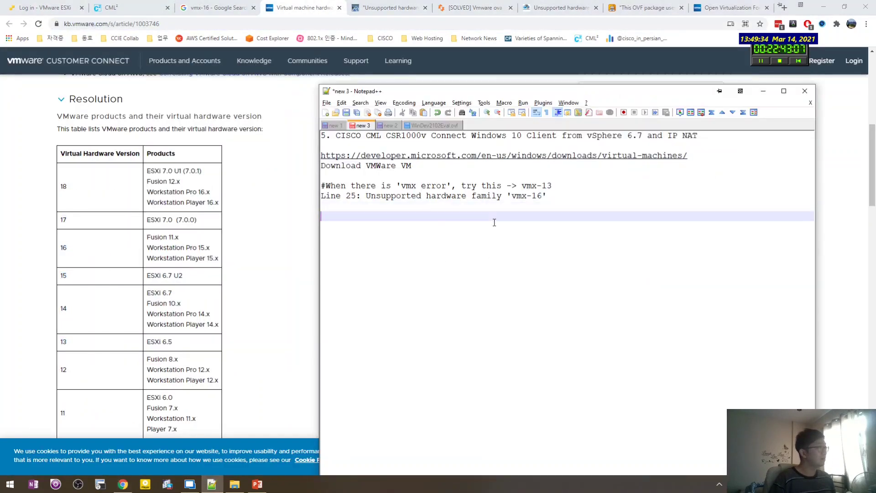
pyautogui.hotkey('ctrl', 'v')
pyautogui.click(496, 204)
pyautogui.press('BackSpace')
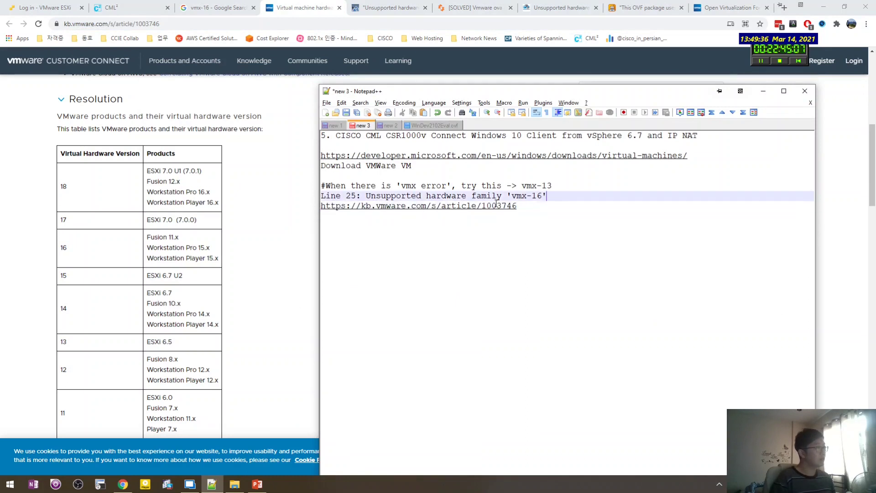
# Update the note's suggested hardware version to vmx-15, then go to the ESXi login tab.
pyautogui.press('Up')
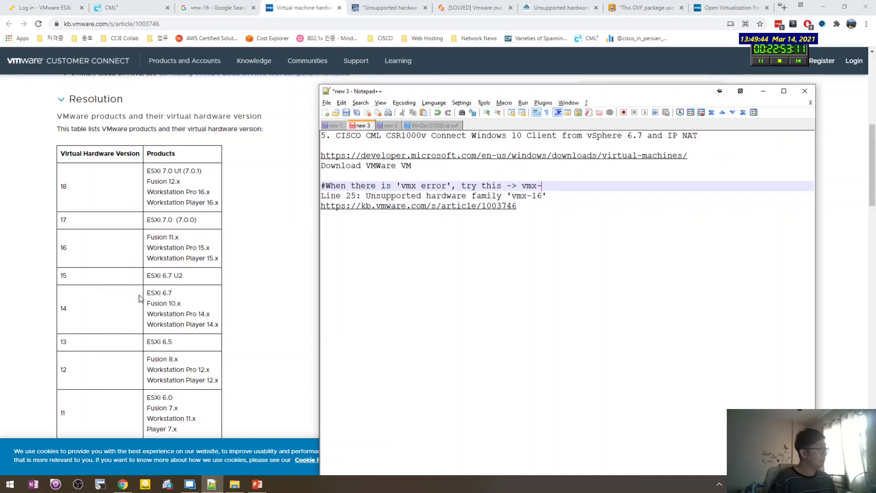
pyautogui.click(543, 196)
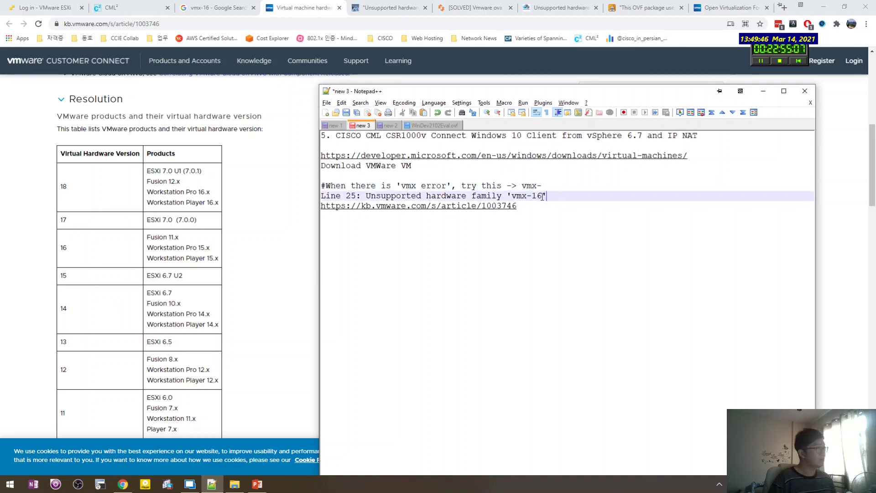
pyautogui.click(548, 186)
pyautogui.click(547, 205)
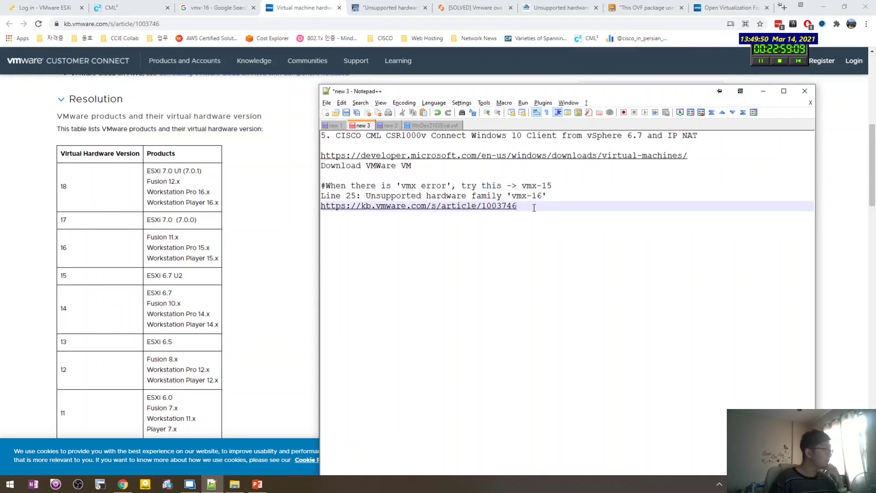
pyautogui.click(234, 338)
pyautogui.click(46, 8)
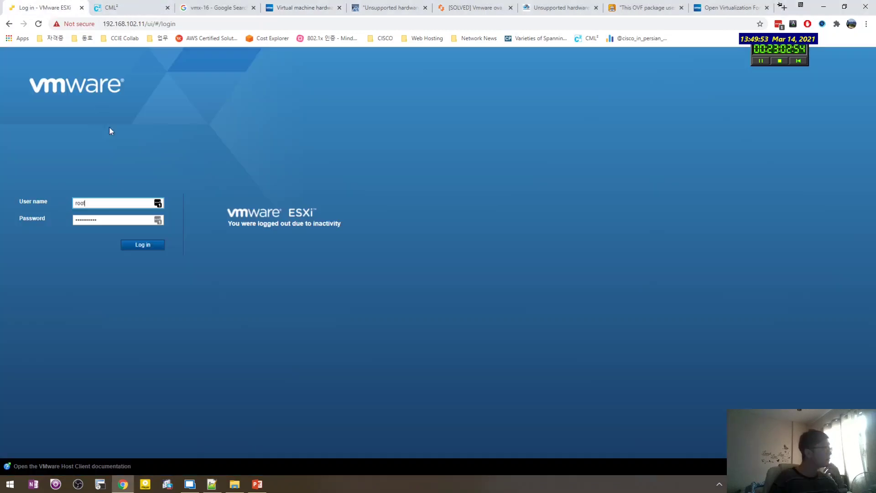
# Log back in to ESXi, view the host summary, then reopen the KB hardware versions article.
pyautogui.click(138, 246)
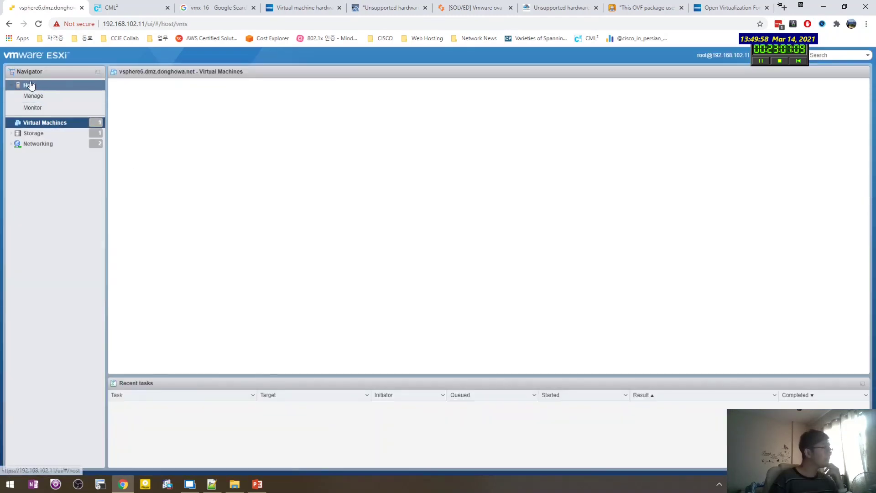
pyautogui.click(31, 83)
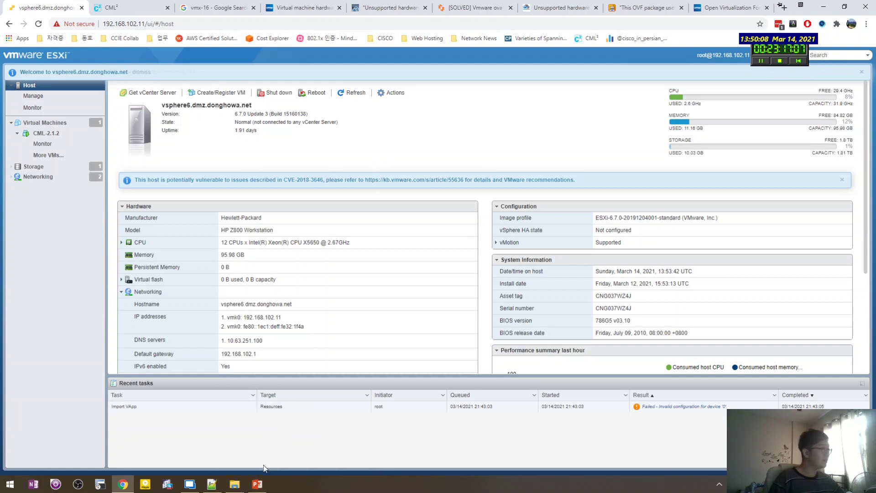
pyautogui.click(225, 488)
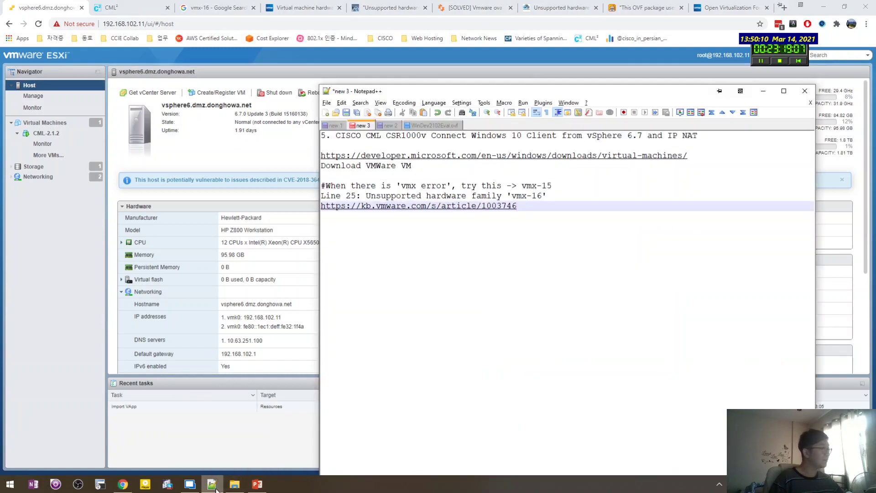
pyautogui.moveTo(216, 489)
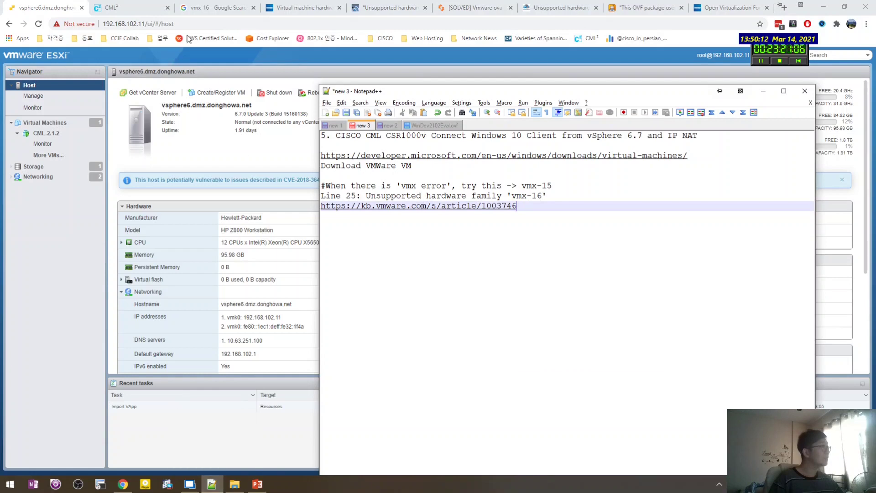
pyautogui.click(216, 489)
pyautogui.click(218, 8)
pyautogui.click(284, 10)
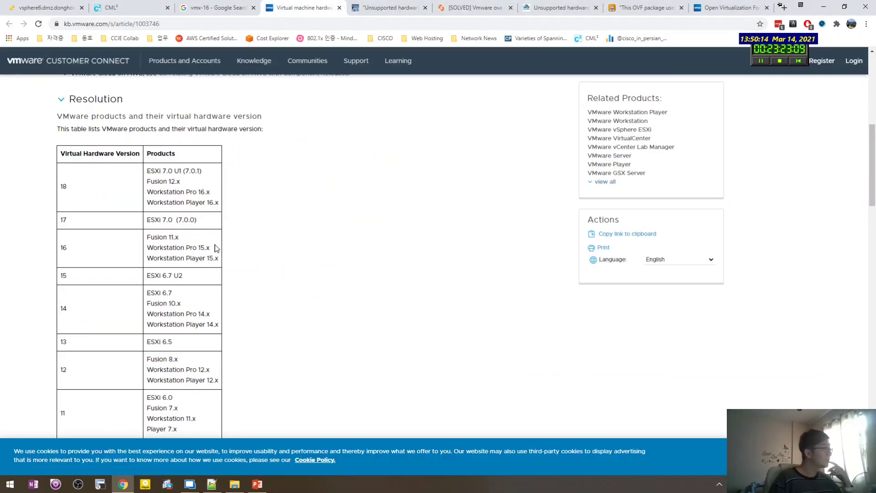
# Highlight the hardware version 15 / ESXi 6.7 U2 entry in the KB table.
pyautogui.moveTo(212, 262); pyautogui.dragTo(120, 278)
pyautogui.click(103, 279)
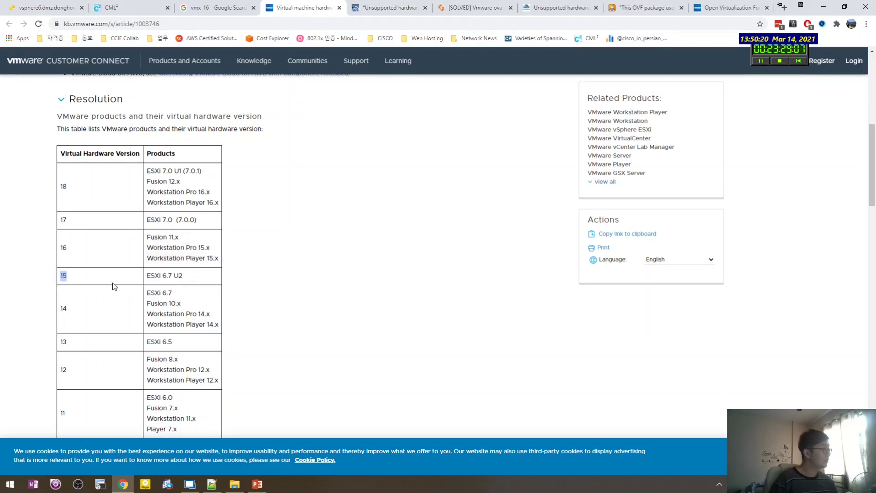
pyautogui.click(117, 285)
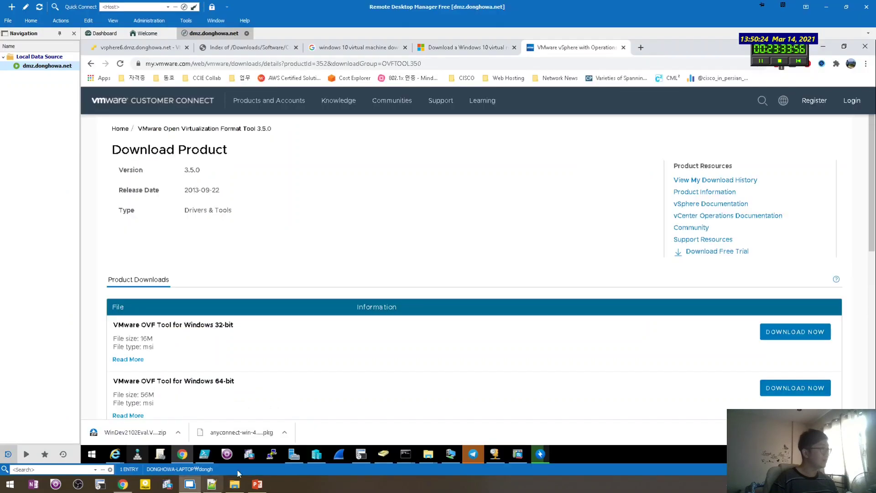
# Scroll the remote session's OVF Tool downloads page and check the file extraction progress.
pyautogui.click(190, 483)
pyautogui.scroll(-2, 326, 288)
pyautogui.scroll(-1, 324, 273)
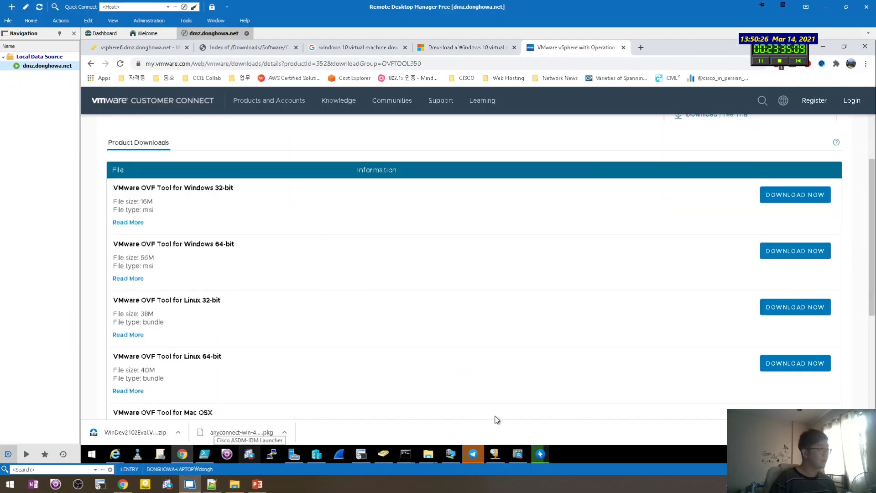
pyautogui.click(539, 453)
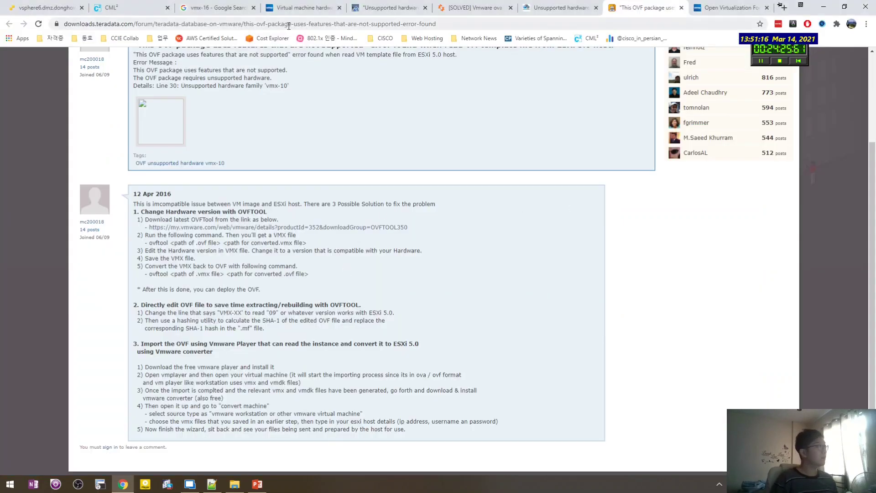
# Paste the Teradata forum link below the KB link and review its VMX-XX editing steps.
pyautogui.click(211, 483)
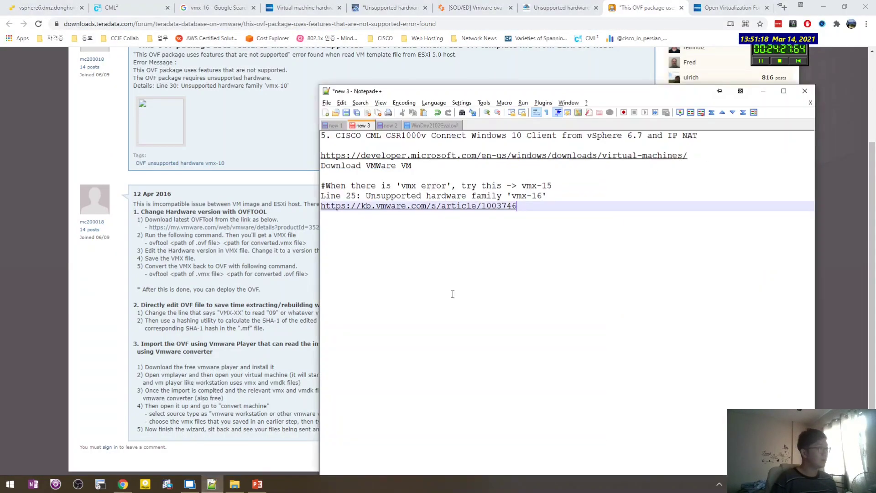
pyautogui.press('Return')
pyautogui.press('Return')
pyautogui.hotkey('ctrl', 'v')
pyautogui.hotkey('shift', 'Up')
pyautogui.hotkey('shift', 'Up')
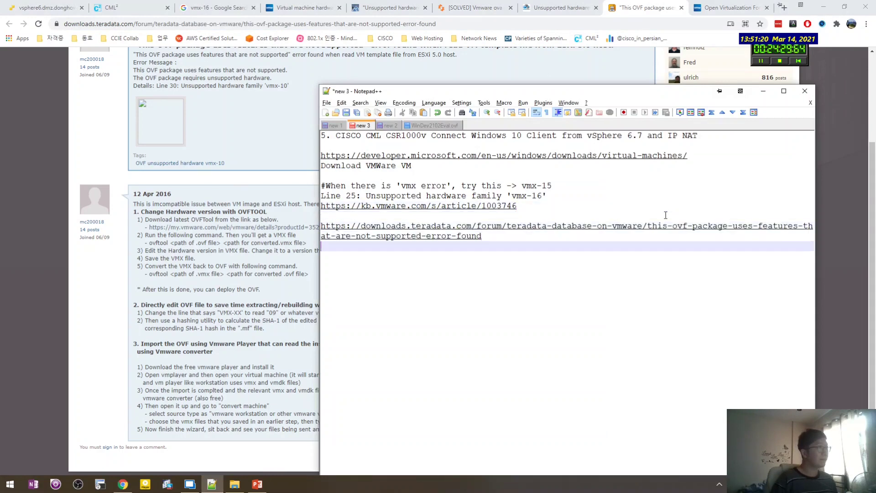
pyautogui.click(569, 247)
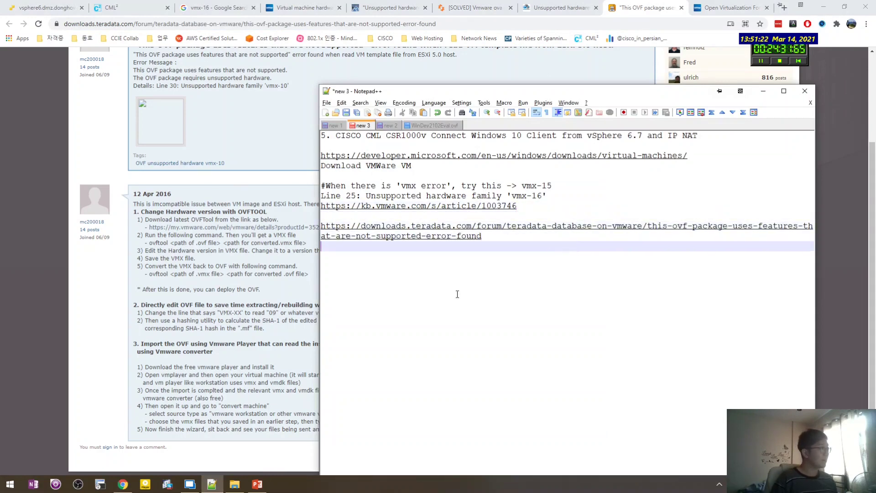
pyautogui.doubleClick(239, 313)
pyautogui.moveTo(358, 327); pyautogui.dragTo(174, 256)
pyautogui.click(105, 273)
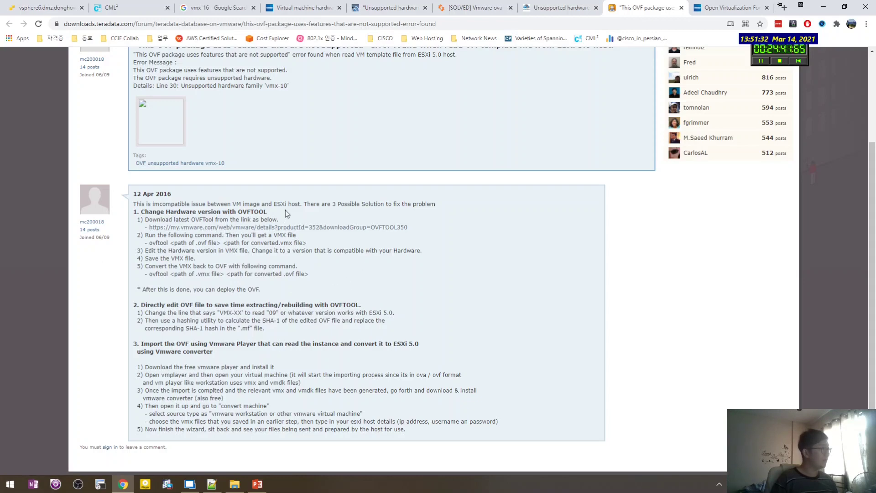
# Paste the ovftool page link into the notes below the teradata link.
pyautogui.hotkey('alt', 'Tab')
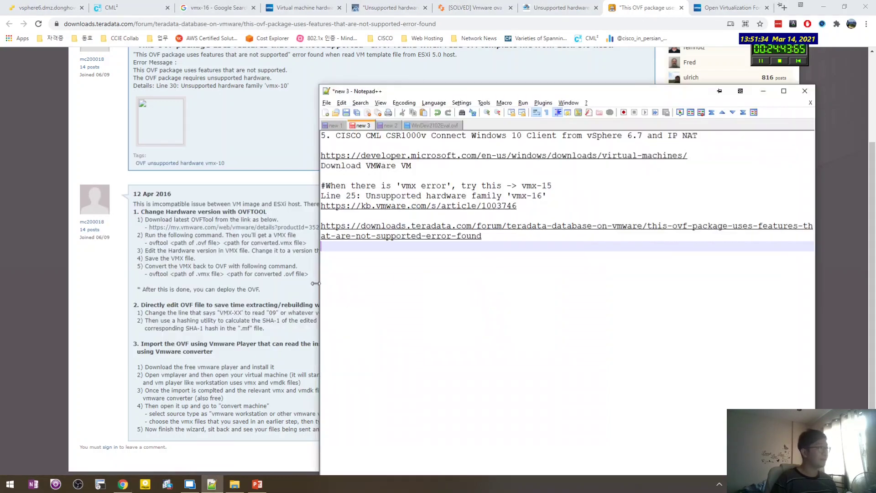
pyautogui.hotkey('alt', 'Tab')
pyautogui.hotkey('ctrl', 'Tab')
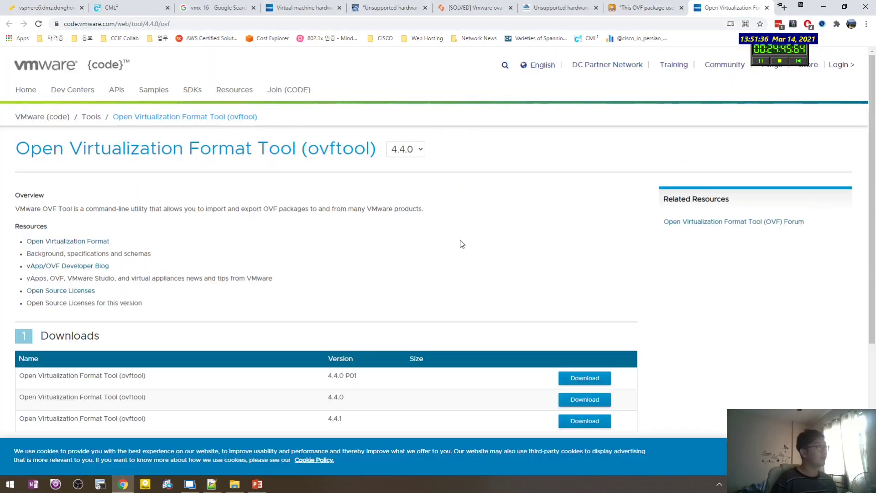
pyautogui.hotkey('alt', 'Tab')
pyautogui.press('Return')
pyautogui.press('Return')
pyautogui.hotkey('ctrl', 'v')
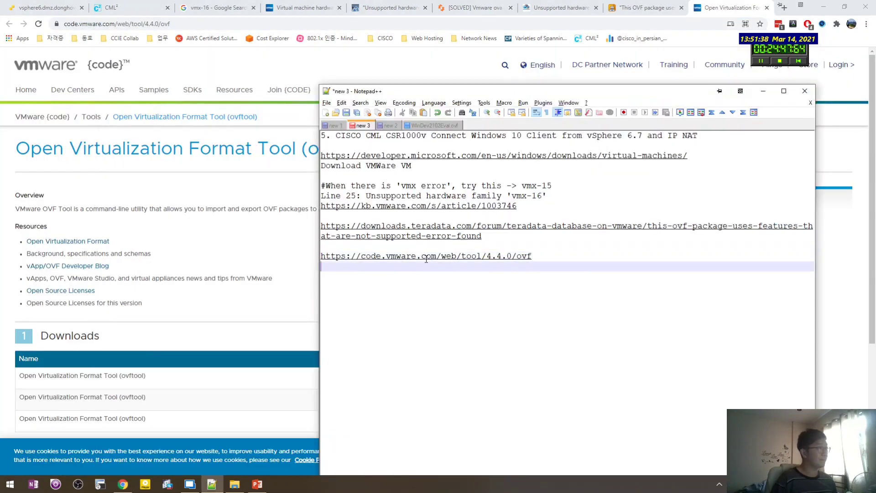
# Type the '#OVFTools' heading on the line above the ovftool link.
pyautogui.click(426, 258)
pyautogui.write('#OVF')
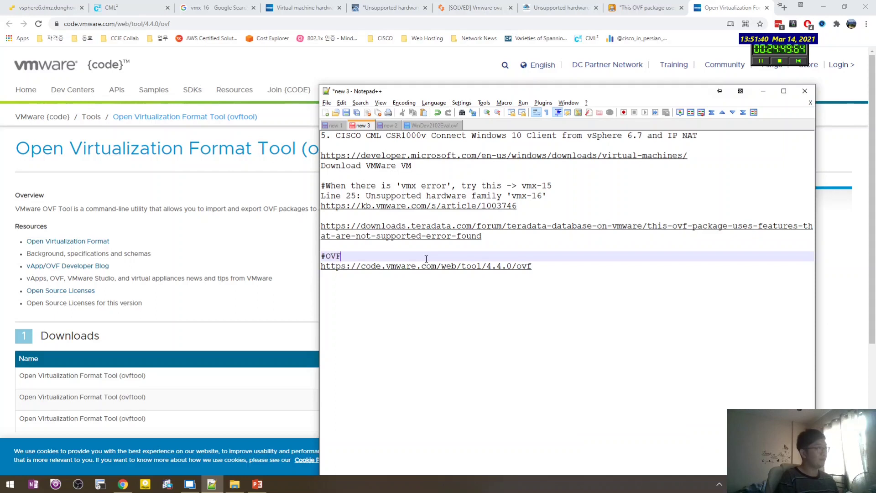
pyautogui.write('Tools')
pyautogui.press('Up')
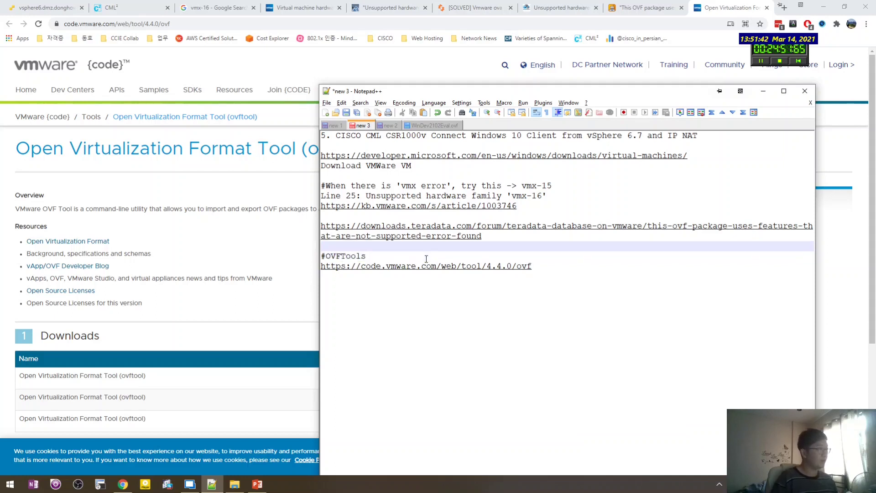
pyautogui.press('Up')
pyautogui.press('Down')
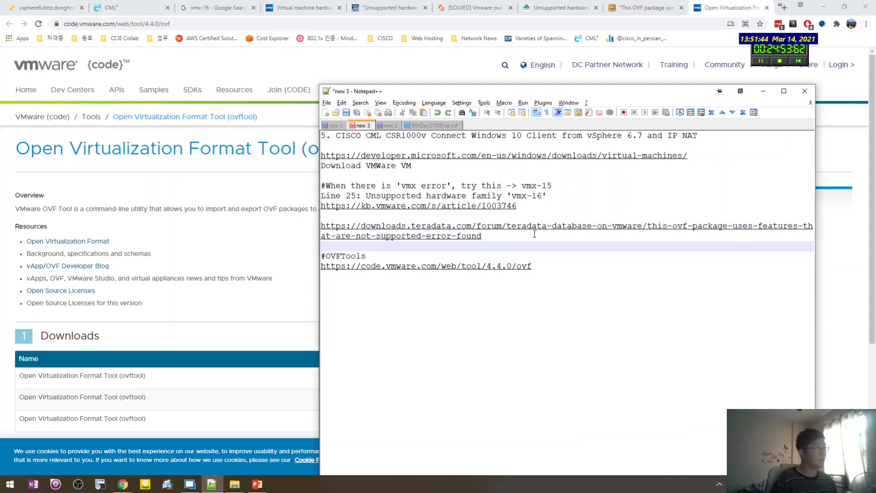
pyautogui.press('Up')
pyautogui.press('Down')
pyautogui.press('Up')
pyautogui.press('Down')
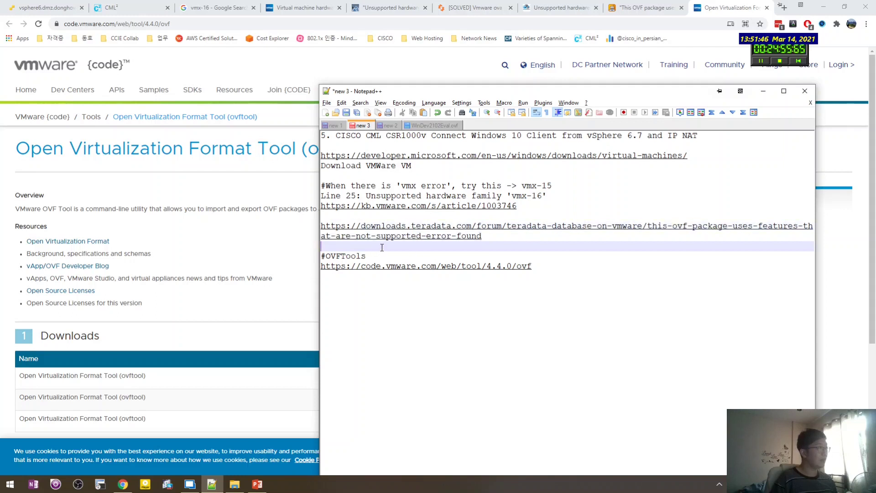
# Check the blank lines around the ovftool link, then return to the Teradata forum tab.
pyautogui.click(398, 208)
pyautogui.click(427, 214)
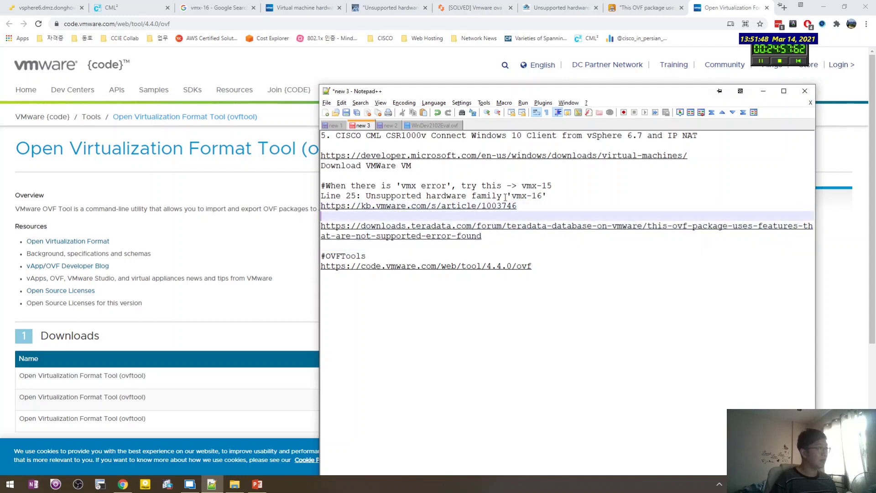
pyautogui.click(562, 184)
pyautogui.click(565, 250)
pyautogui.click(572, 285)
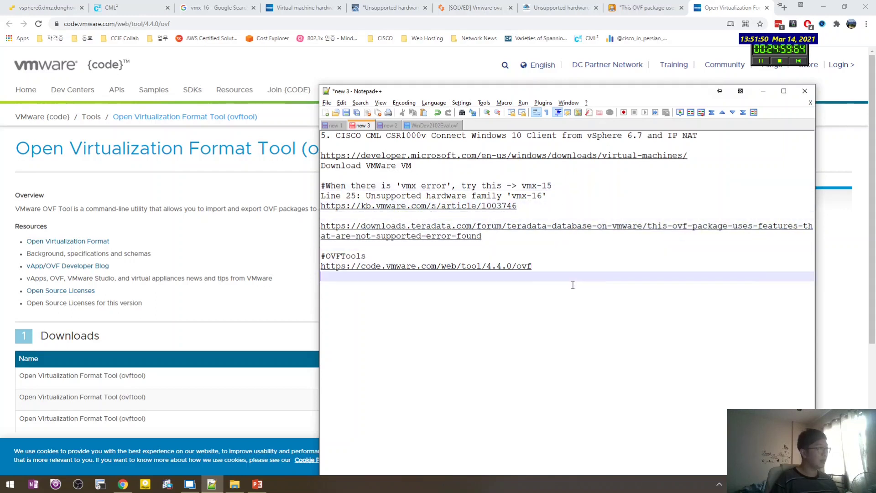
pyautogui.click(288, 250)
pyautogui.hotkey('ctrl', 'shift', 'Tab')
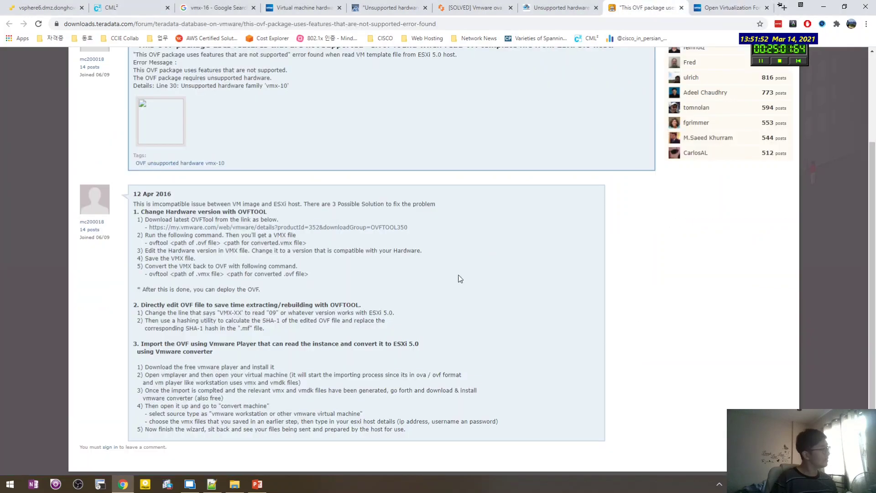
# Highlight the OVF-editing and VMware Player import fixes while reading the forum answer.
pyautogui.moveTo(180, 305); pyautogui.dragTo(227, 313)
pyautogui.click(324, 318)
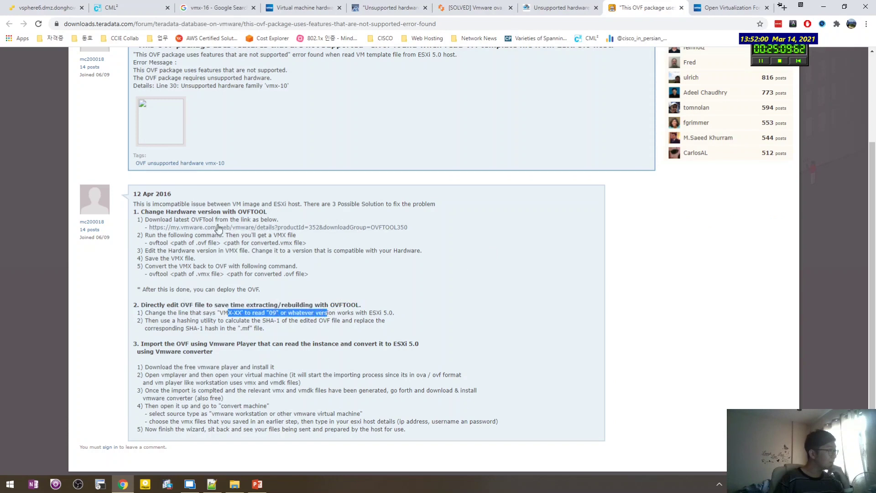
pyautogui.moveTo(298, 250); pyautogui.dragTo(230, 250)
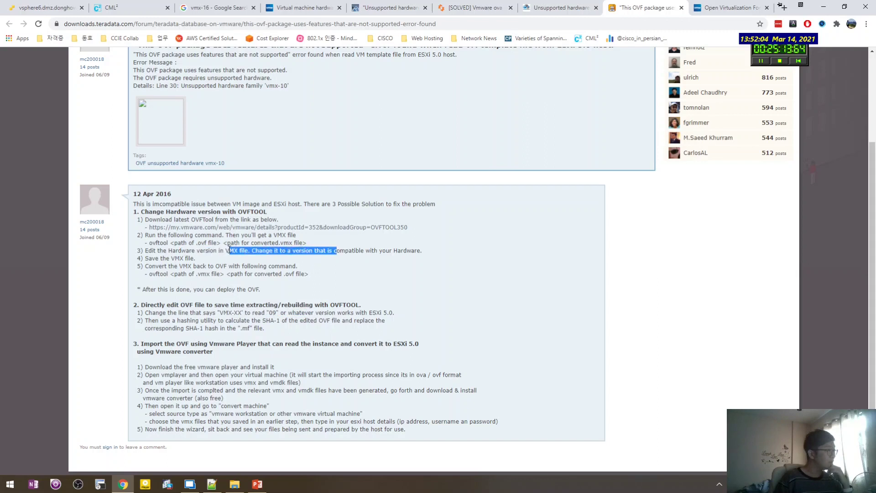
pyautogui.click(224, 252)
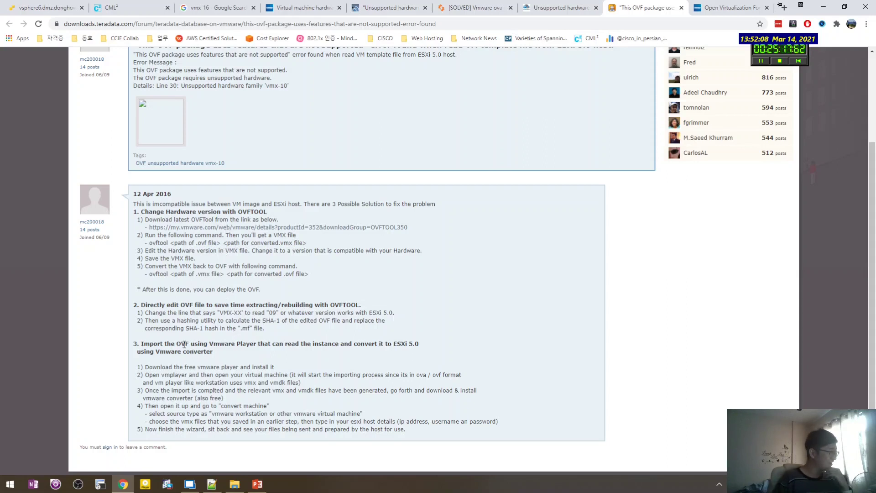
pyautogui.moveTo(185, 343); pyautogui.dragTo(204, 341)
pyautogui.click(347, 346)
pyautogui.click(211, 343)
pyautogui.moveTo(260, 342); pyautogui.dragTo(233, 352)
pyautogui.click(260, 353)
# Mark solution 1's steps, then return to the Notepad++ notes.
pyautogui.scroll(2, 274, 351)
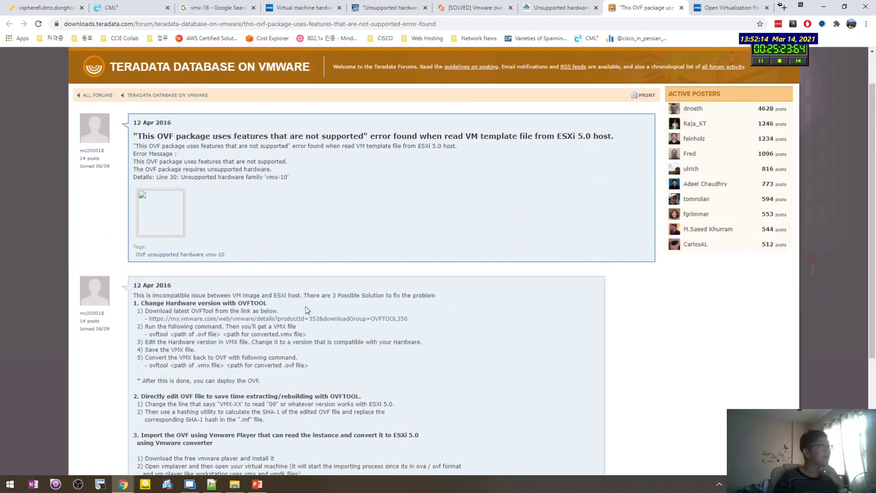
pyautogui.scroll(-2, 305, 250)
pyautogui.moveTo(310, 276); pyautogui.dragTo(135, 213)
pyautogui.click(372, 266)
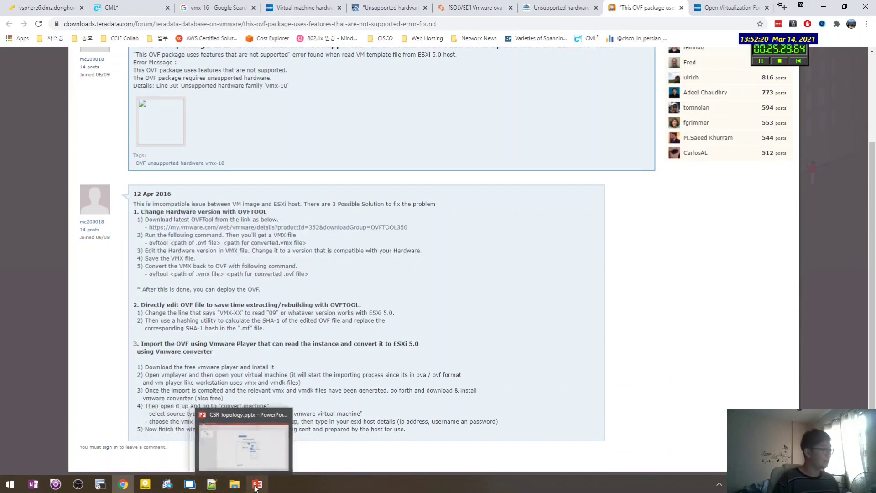
pyautogui.click(211, 484)
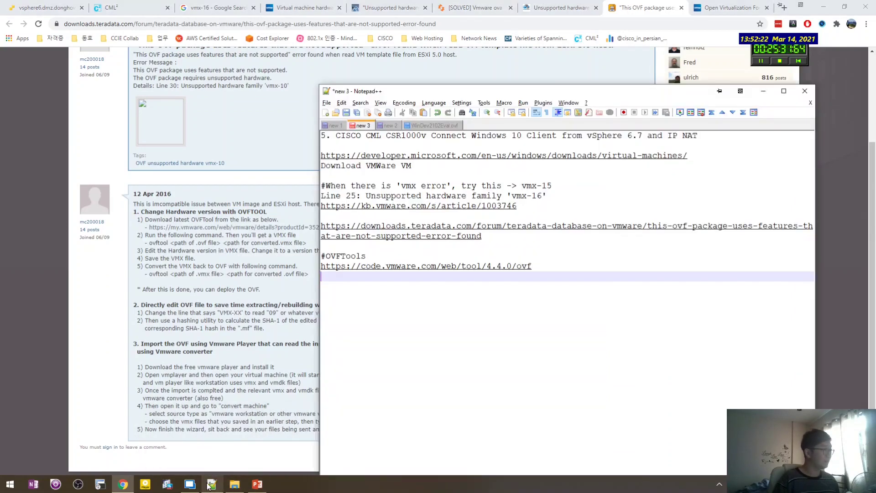
# Open the ovftool page link from the notes in the remote session's browser.
pyautogui.moveTo(501, 276); pyautogui.dragTo(322, 266)
pyautogui.hotkey('ctrl', 'c')
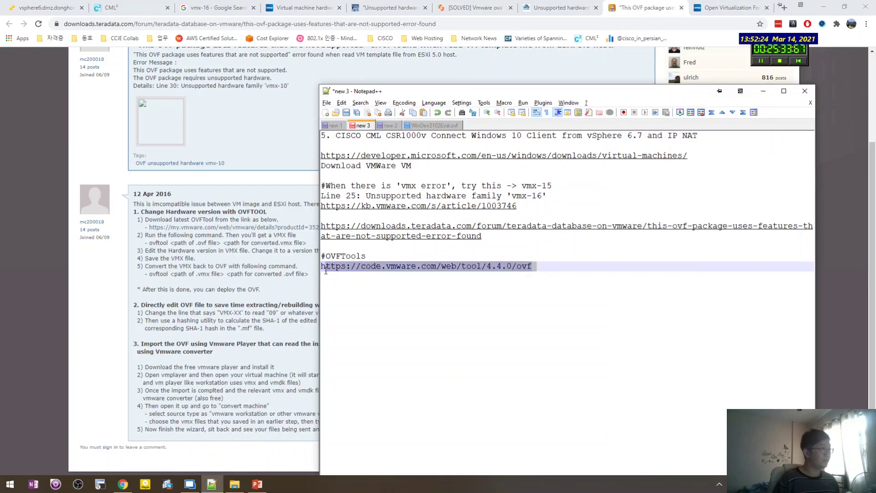
pyautogui.click(190, 483)
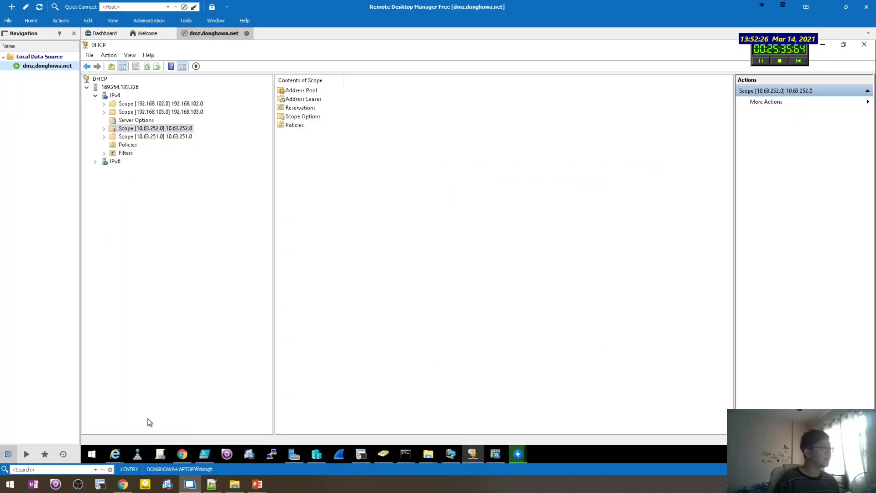
pyautogui.click(182, 455)
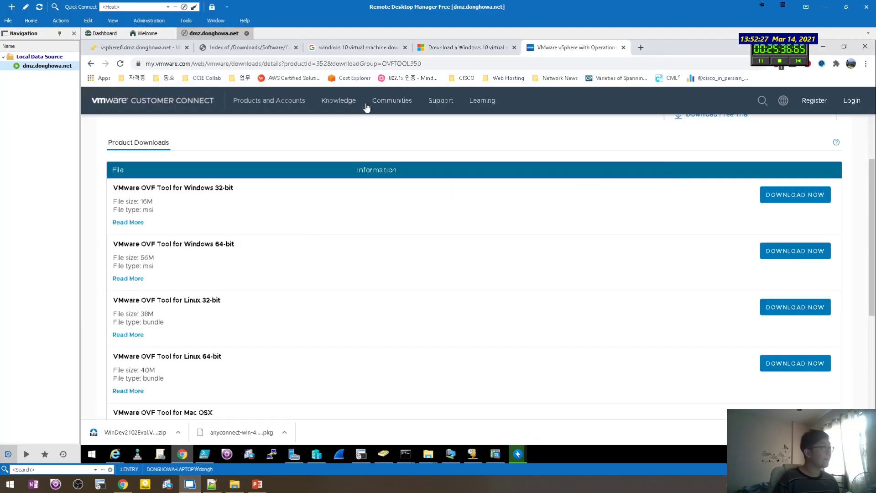
pyautogui.click(595, 63)
pyautogui.hotkey('ctrl', 'v')
pyautogui.press('Return')
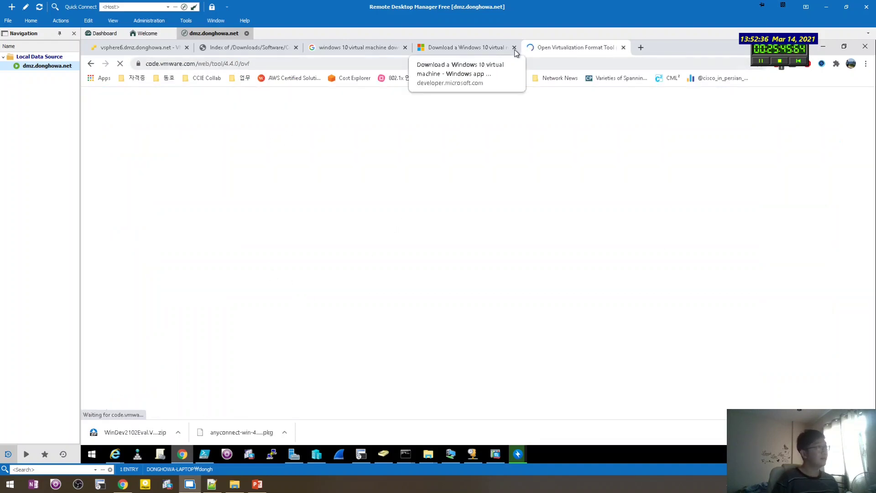
# Close the Windows 10 download, Windows 10 VM search and download index tabs.
pyautogui.click(514, 47)
pyautogui.click(404, 47)
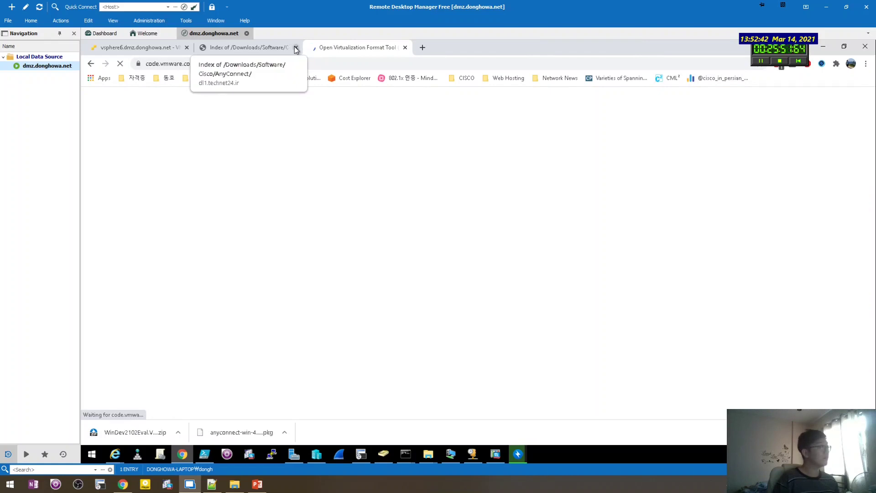
pyautogui.click(295, 47)
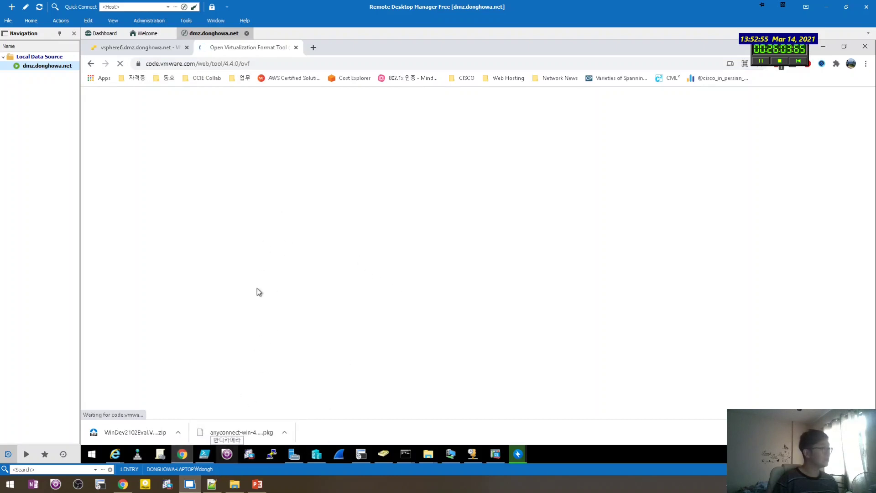
# Load google.co.kr in a new tab to test the remote machine's connection.
pyautogui.click(313, 47)
pyautogui.write('goo')
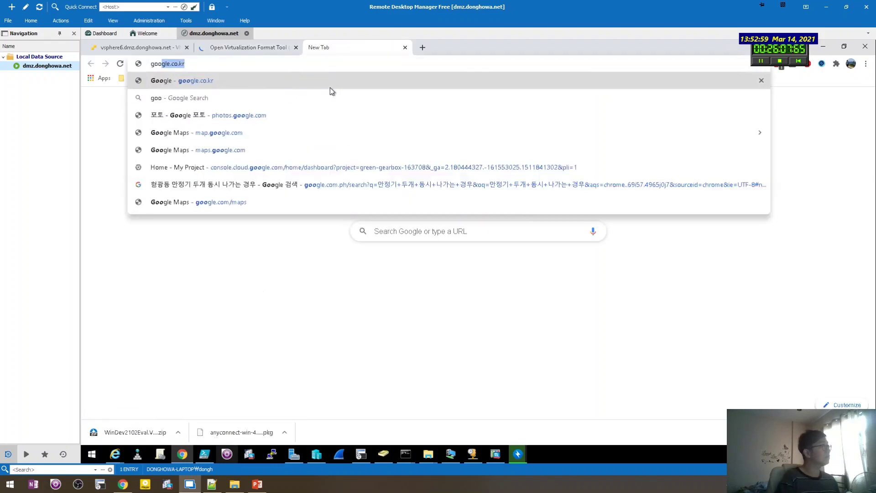
pyautogui.press('Return')
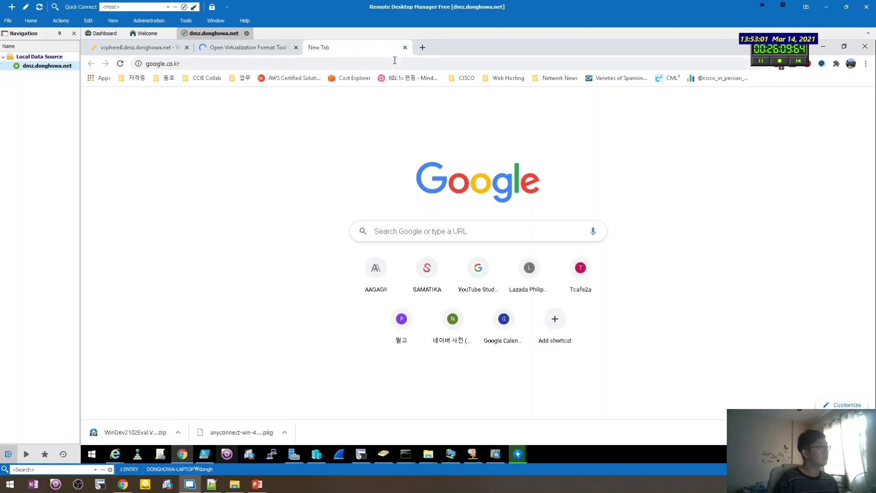
pyautogui.click(394, 60)
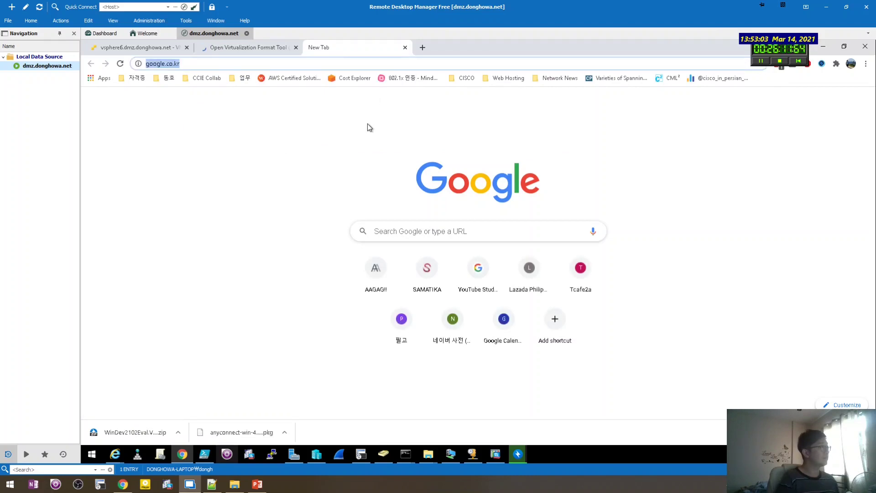
# Ping 1.1.1.1 from a cmd prompt, close it, and return to the ovftool tab.
pyautogui.press('super+r')
pyautogui.write('cmd')
pyautogui.press('Return')
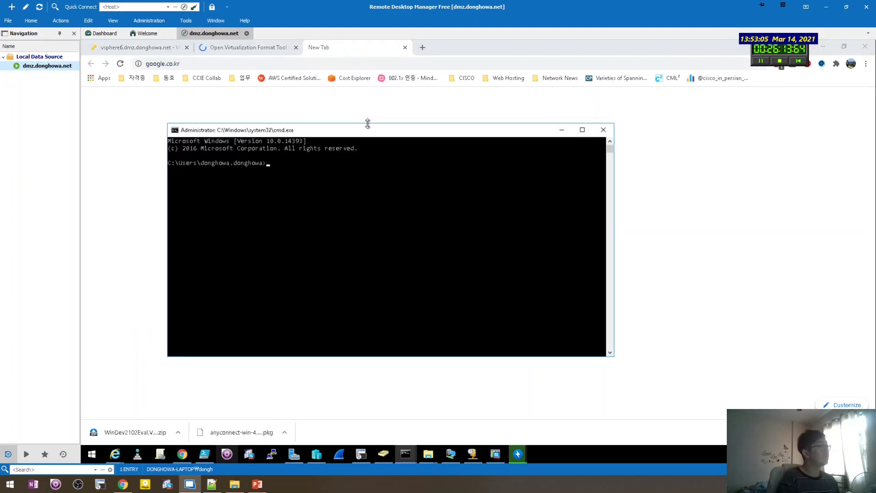
pyautogui.write('ping 1.1.1.1')
pyautogui.press('Return')
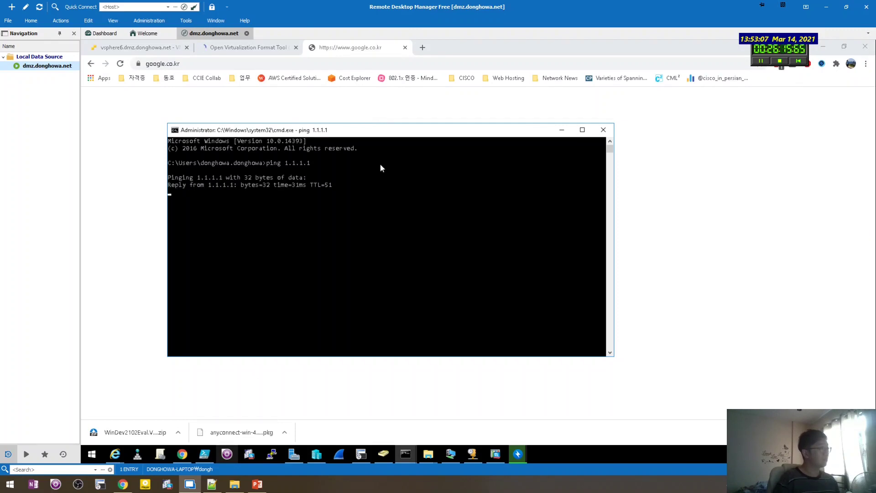
pyautogui.click(603, 130)
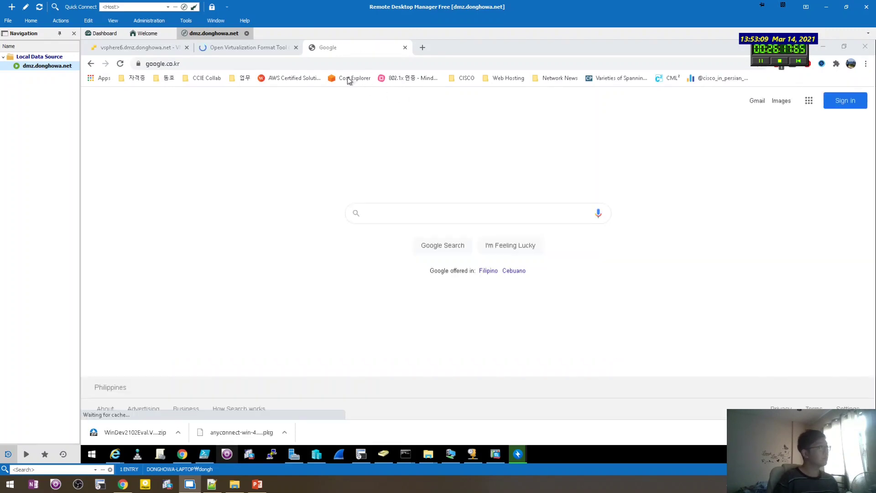
pyautogui.click(269, 49)
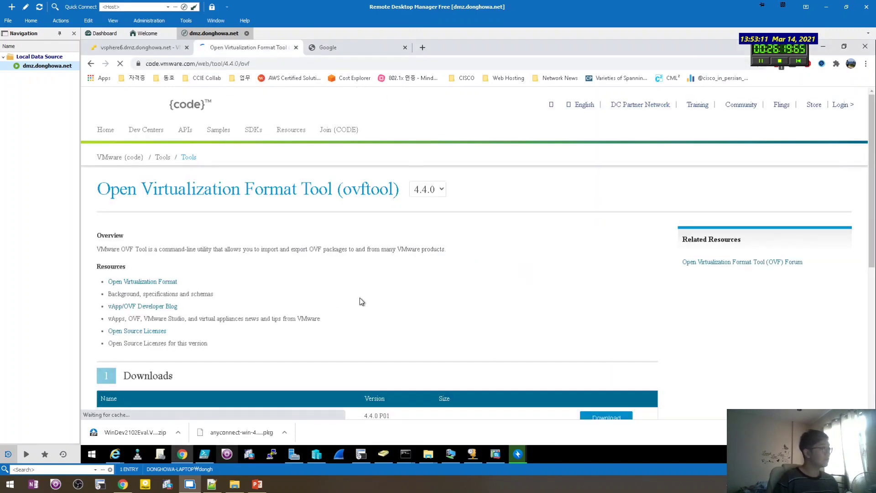
# Locate the OVF Tool version on the page and scroll to the licence agreement's name, company and e-mail form.
pyautogui.scroll(-4, 359, 297)
pyautogui.hotkey('ctrl', 'f')
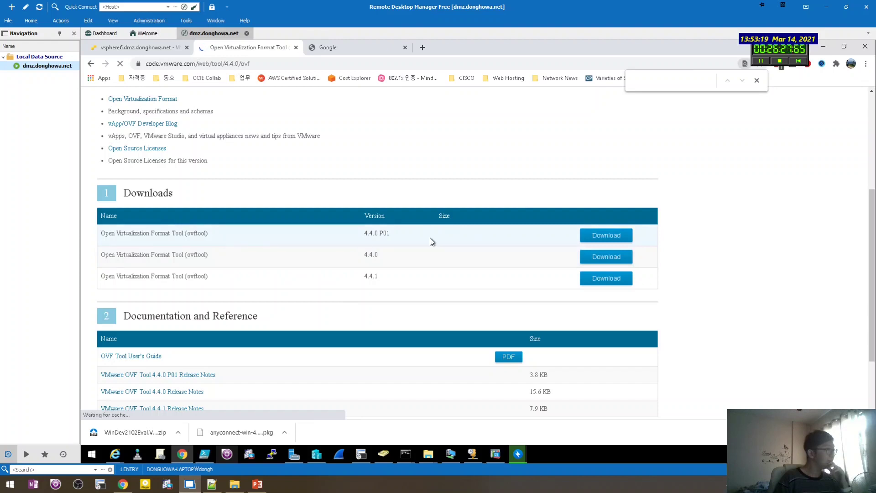
pyautogui.moveTo(397, 232); pyautogui.dragTo(354, 231)
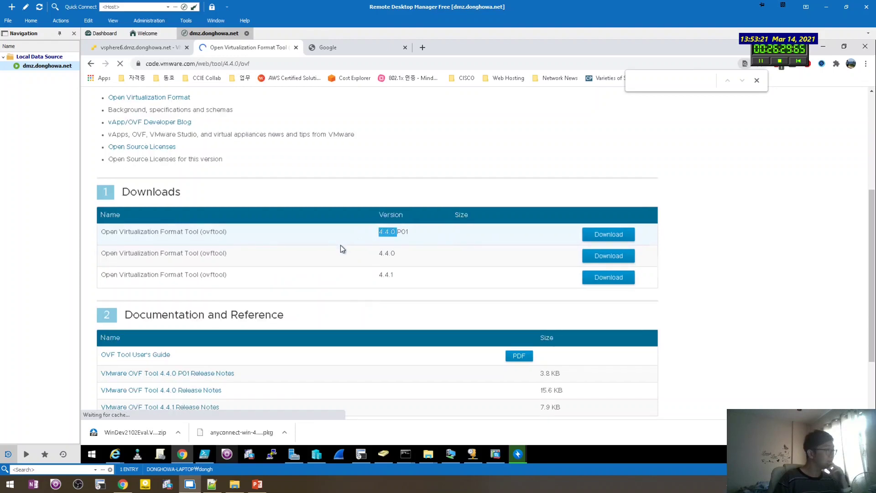
pyautogui.scroll(-3, 340, 245)
pyautogui.scroll(2, 340, 245)
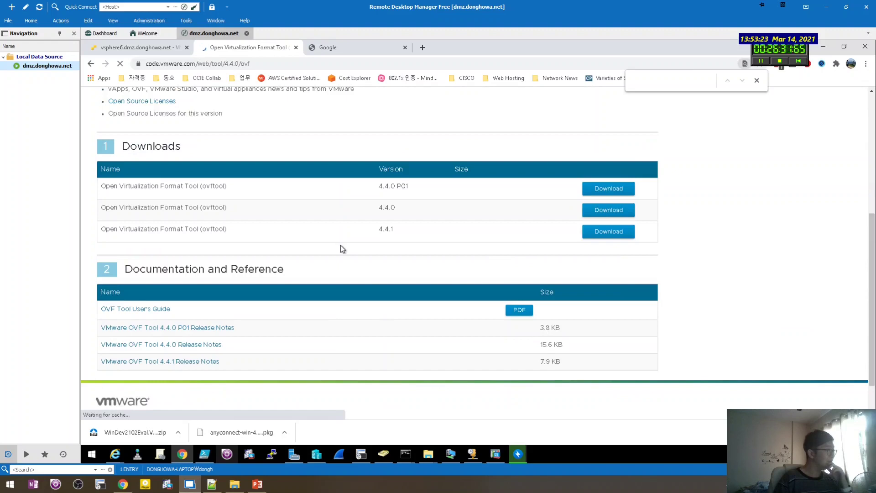
pyautogui.scroll(1, 340, 245)
pyautogui.scroll(-1, 340, 245)
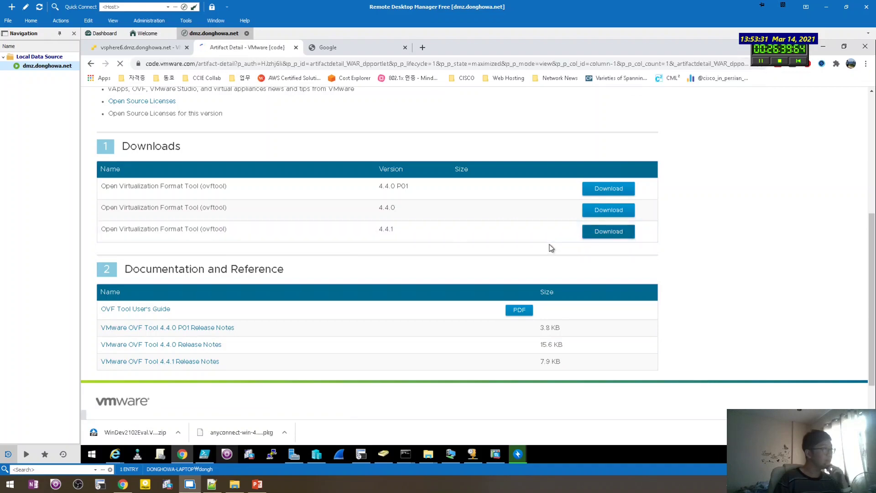
pyautogui.scroll(-4, 455, 238)
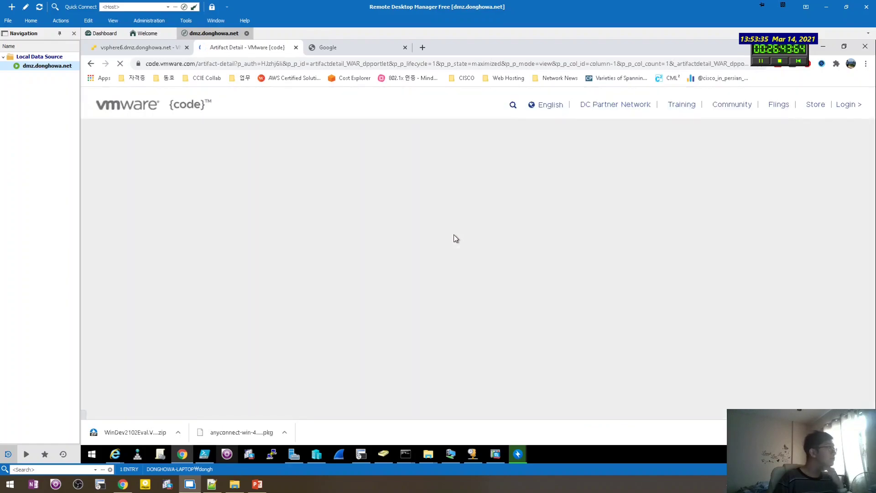
pyautogui.scroll(-20, 455, 238)
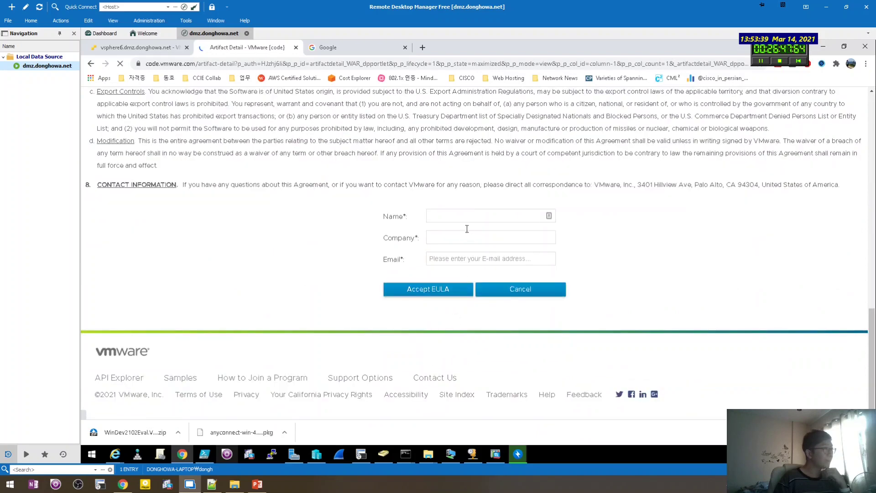
# Enter the user's name, mistakenly putting their e-mail address into the Company field.
pyautogui.click(470, 219)
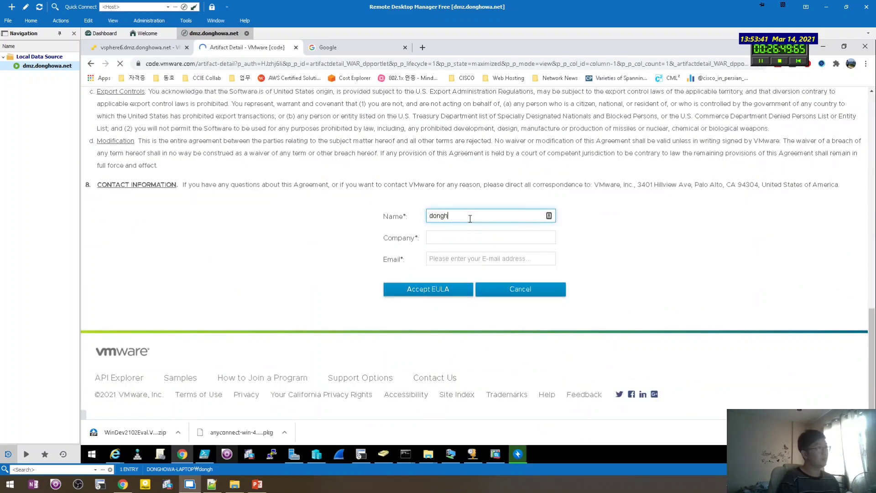
pyautogui.press('Tab')
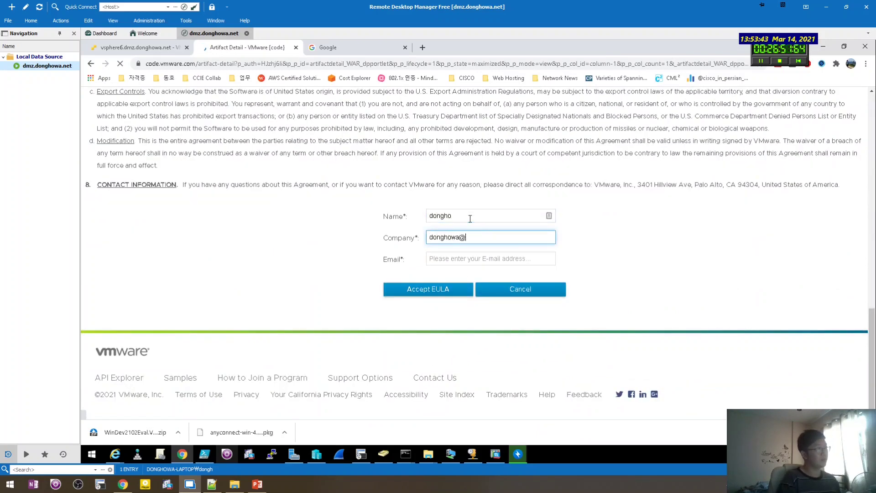
pyautogui.press('Tab')
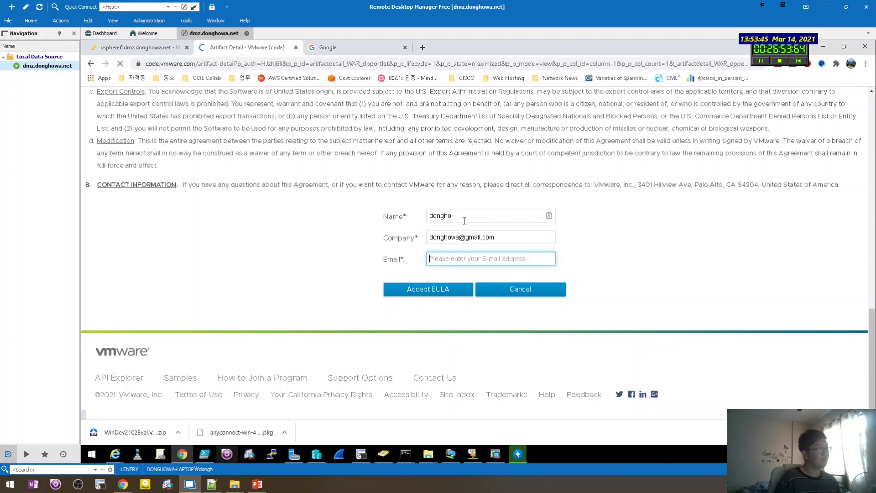
# Replace the Company entry with the company name, enter the e-mail address, and accept the EULA.
pyautogui.moveTo(460, 238); pyautogui.dragTo(587, 242)
pyautogui.press('BackSpace')
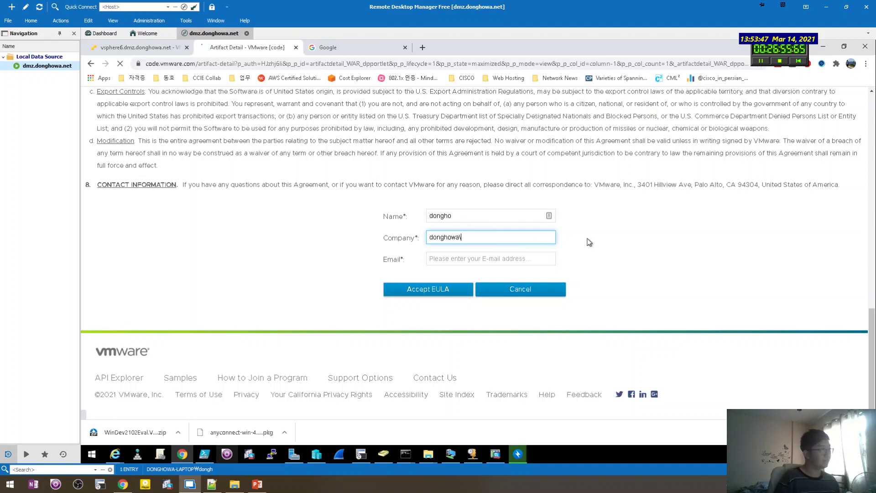
pyautogui.hotkey('ctrl', 'a')
pyautogui.press('BackSpace')
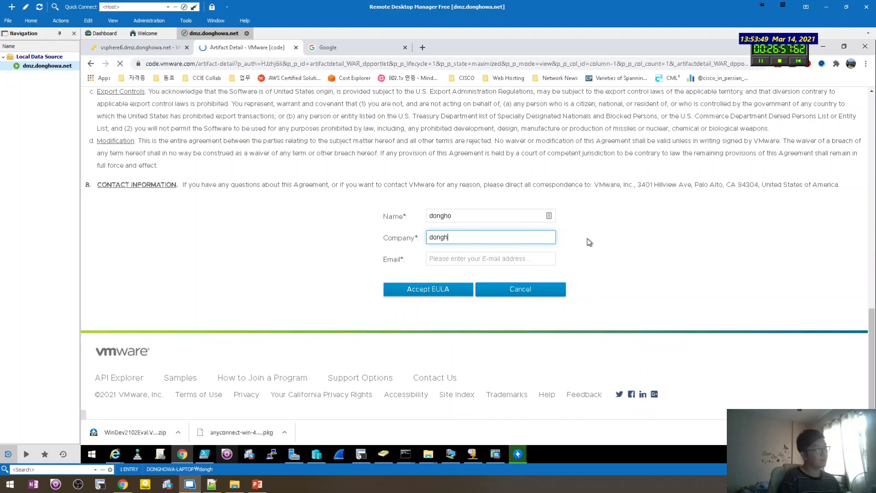
pyautogui.press('Tab')
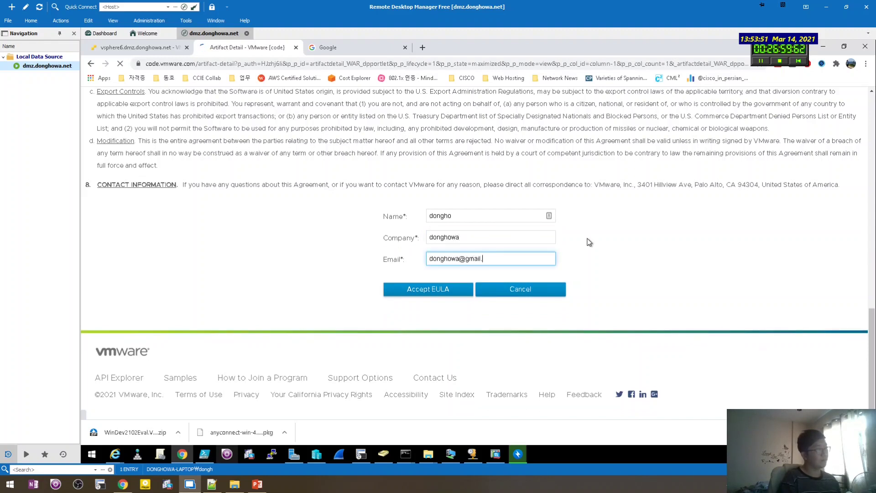
pyautogui.click(424, 291)
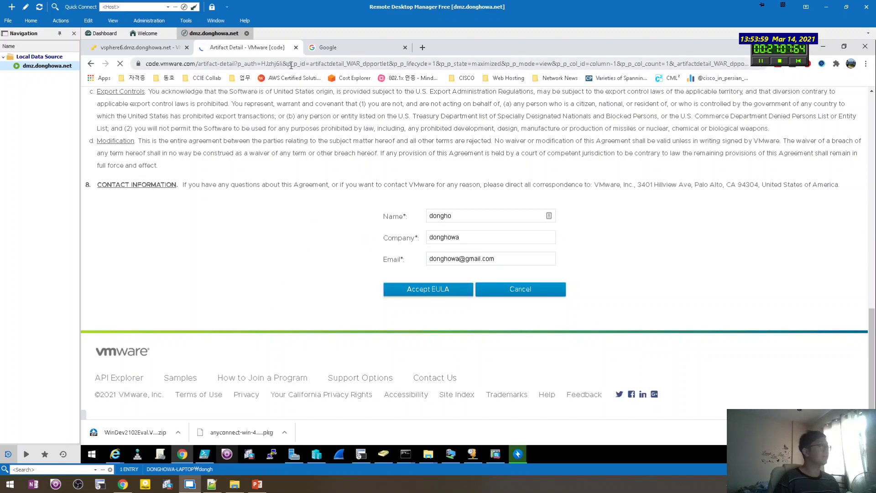
# Add the note 'download 4.4.1' on the line below the #OVFTools link in Notepad++.
pyautogui.click(213, 485)
pyautogui.click(508, 294)
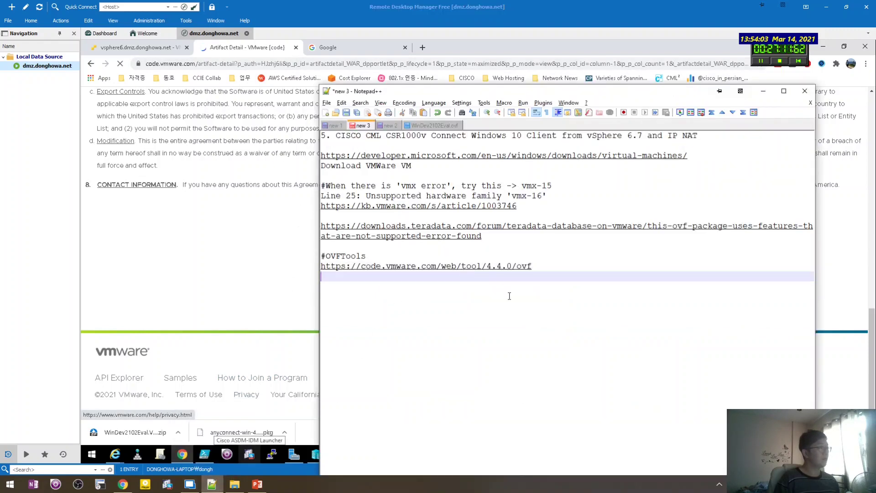
pyautogui.write('download 4.')
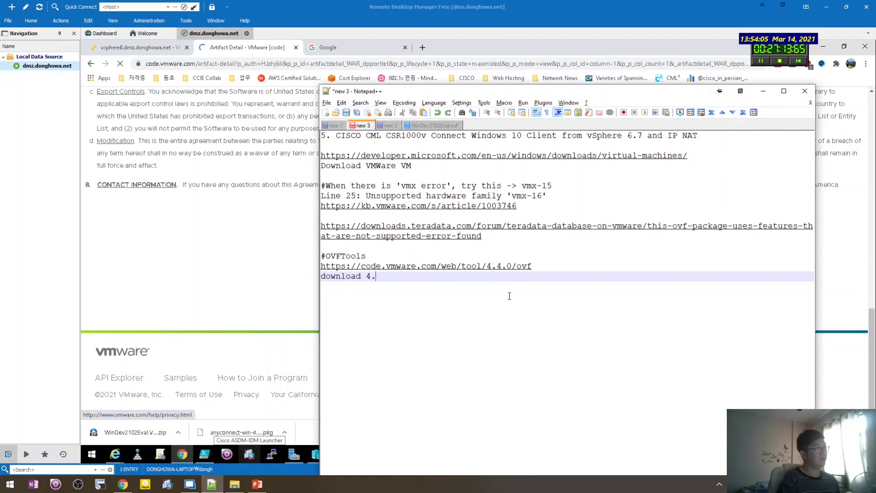
pyautogui.write('4.1')
pyautogui.press('Return')
pyautogui.press('Return')
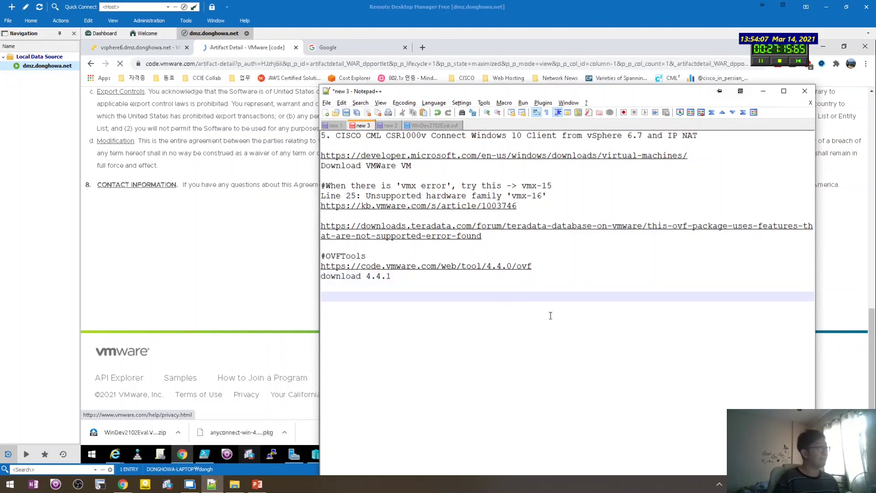
pyautogui.click(249, 287)
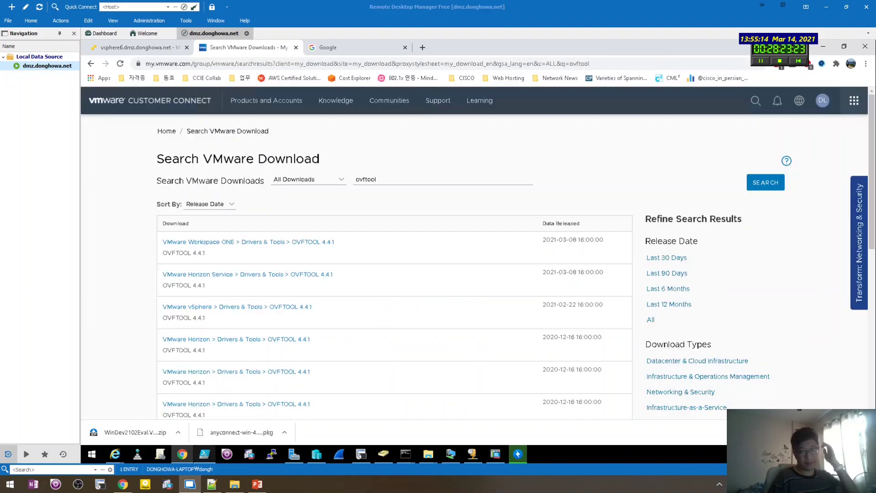
# Open the OVFTOOL 4.4.1 page from the ovftool search results.
pyautogui.click(378, 204)
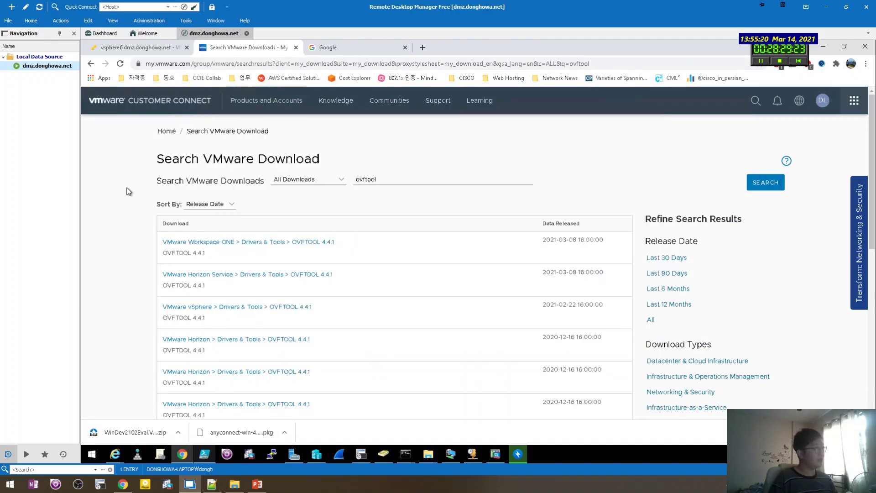
pyautogui.moveTo(164, 159); pyautogui.dragTo(296, 158)
pyautogui.click(341, 154)
pyautogui.click(300, 243)
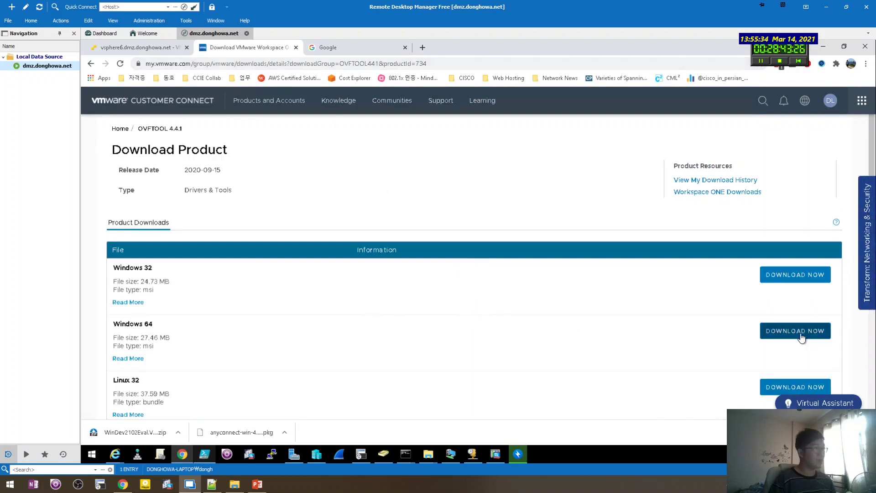
# Download the Windows 64 OVF Tool installer and inspect its link's context menu.
pyautogui.click(802, 337)
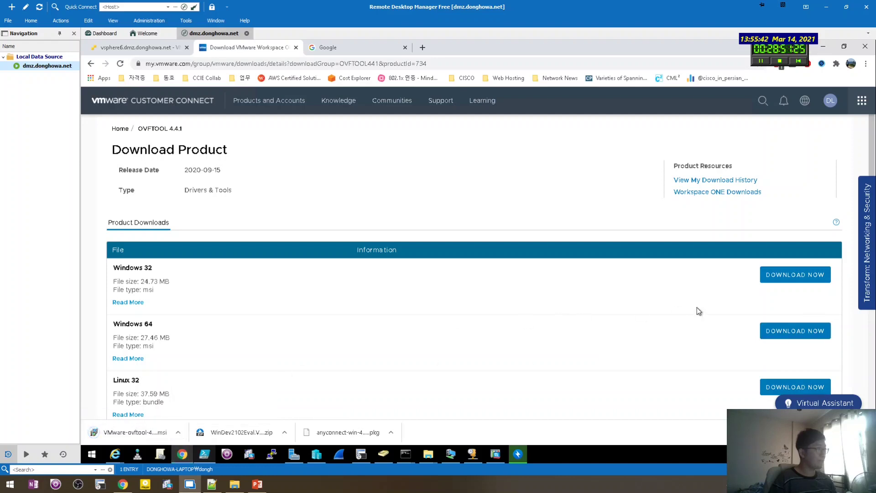
pyautogui.rightClick(791, 328)
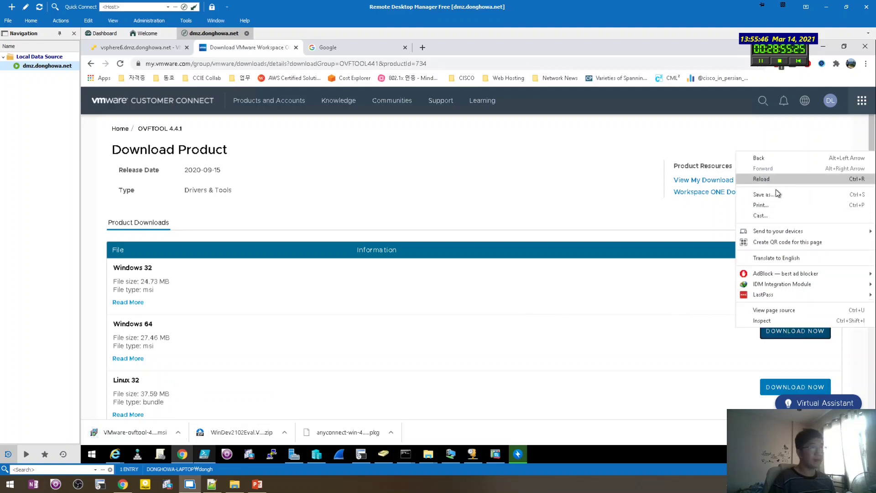
pyautogui.click(688, 344)
pyautogui.rightClick(795, 338)
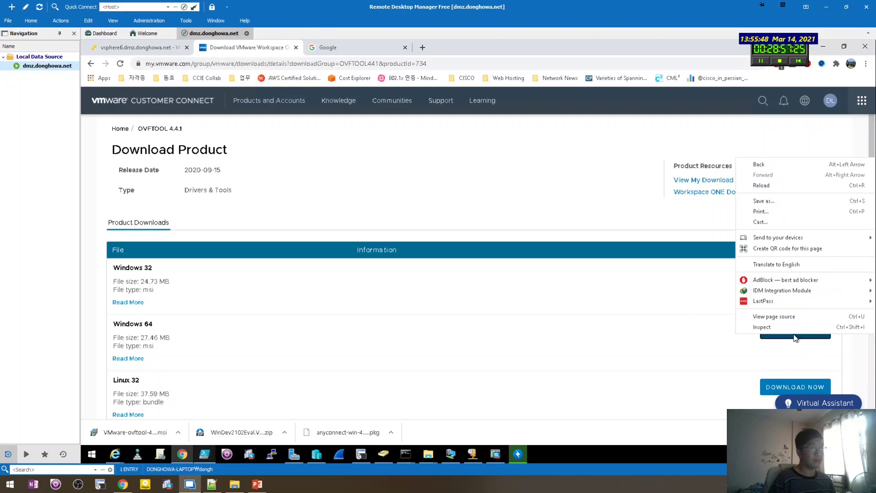
pyautogui.click(659, 339)
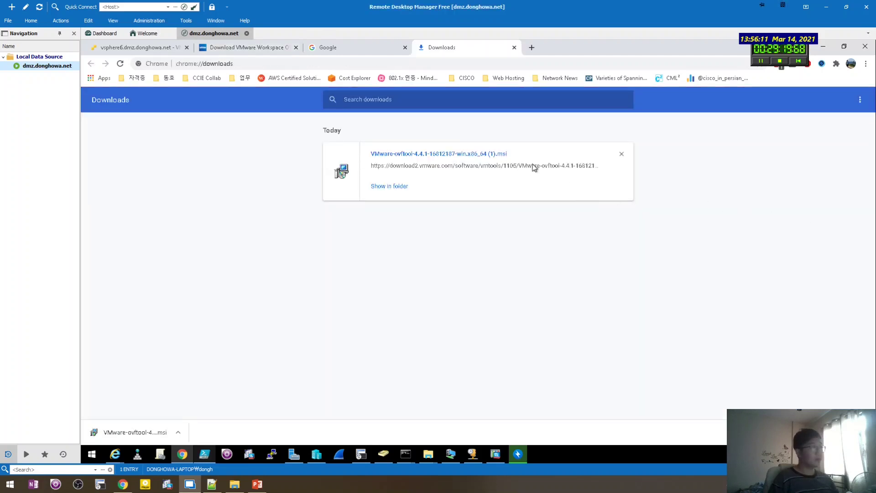
# Copy the VMware-ovftool-4.4.1 .msi link address and load it in a new tab, then close it.
pyautogui.rightClick(531, 165)
pyautogui.click(568, 233)
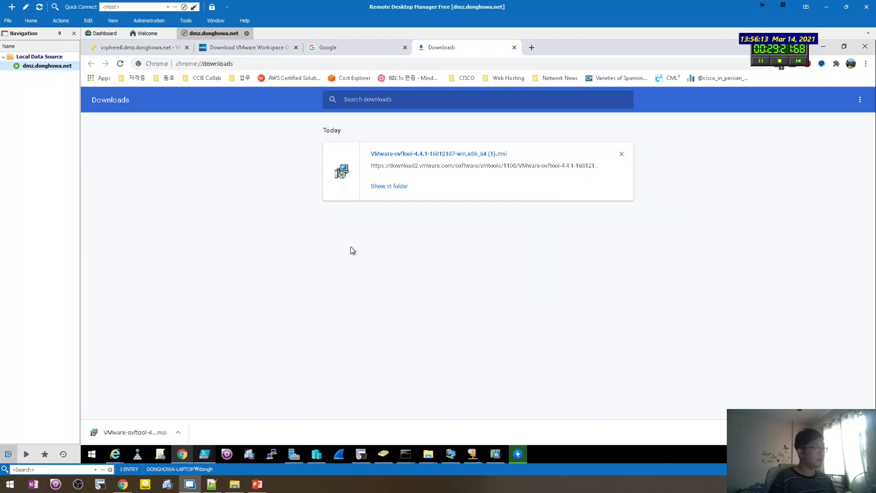
pyautogui.click(531, 47)
pyautogui.hotkey('ctrl', 'v')
pyautogui.press('Return')
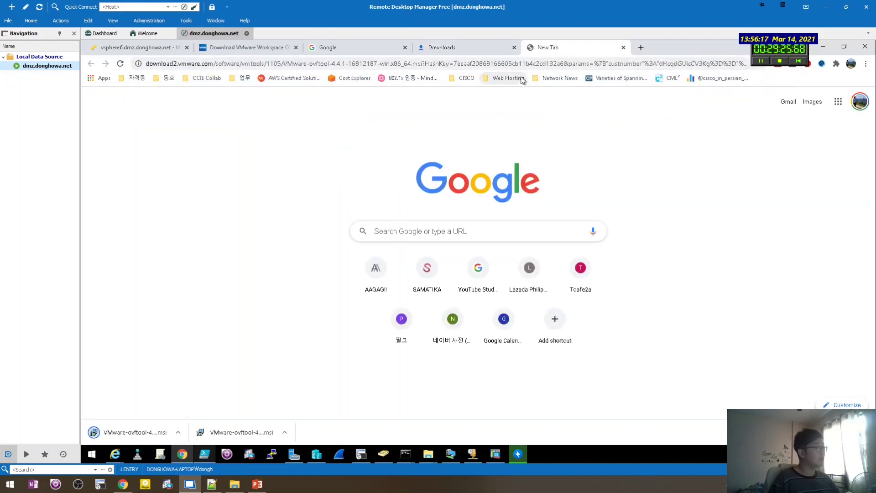
pyautogui.hotkey('ctrl', 'w')
pyautogui.click(279, 50)
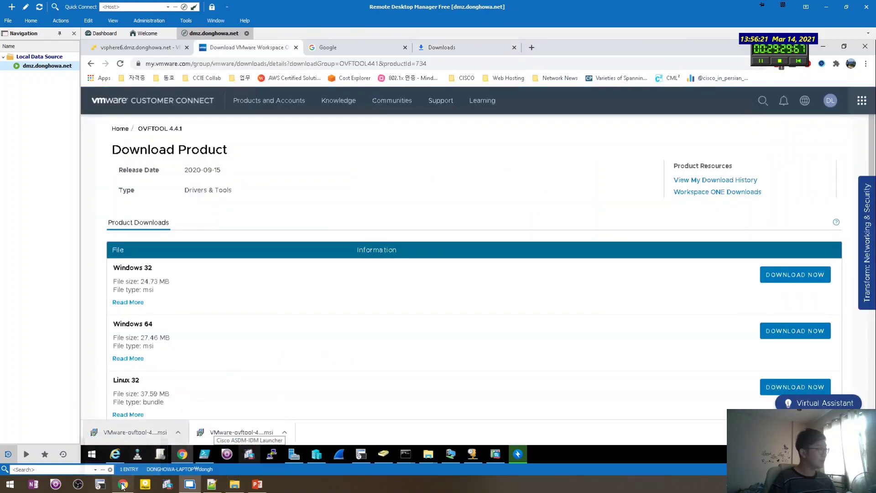
pyautogui.click(237, 449)
# Load the copied installer link in the local Chrome and cancel the download manager prompt.
pyautogui.click(677, 24)
pyautogui.hotkey('ctrl', 'v')
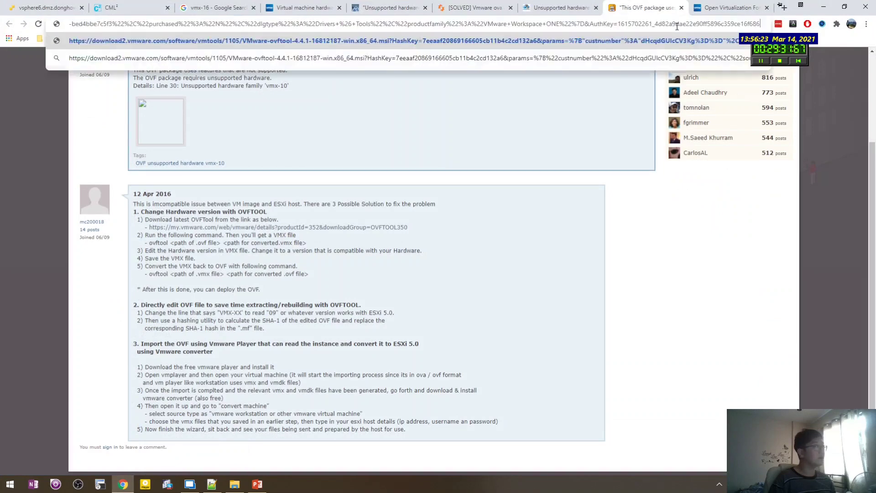
pyautogui.press('Return')
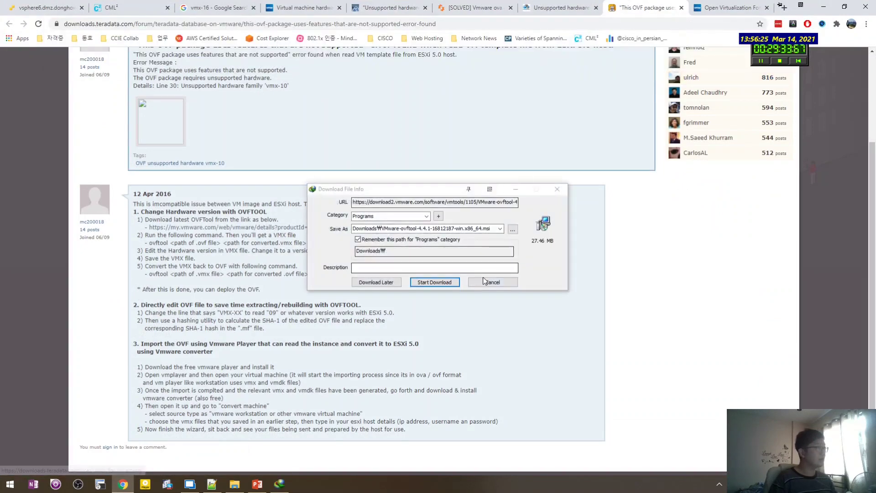
pyautogui.click(492, 282)
# Replace the old code.vmware.com link in the notes with the 4.4.1 download link.
pyautogui.click(210, 484)
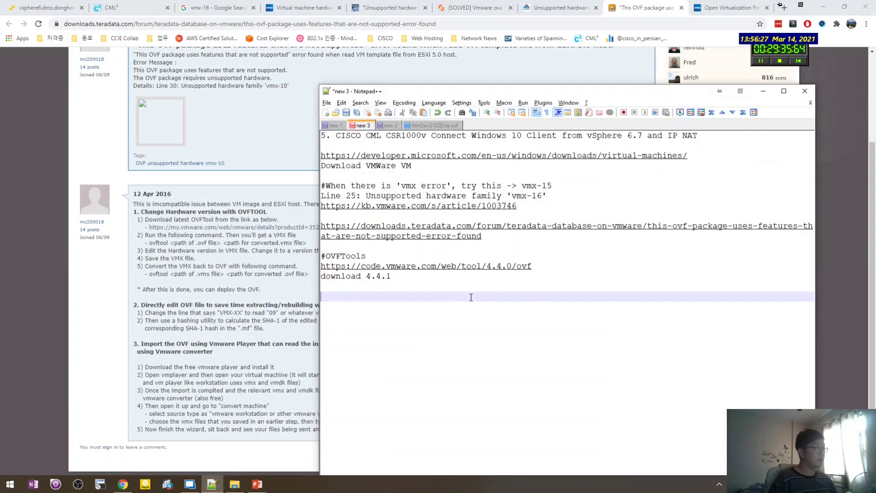
pyautogui.moveTo(530, 266); pyautogui.dragTo(321, 268)
pyautogui.hotkey('ctrl', 'v')
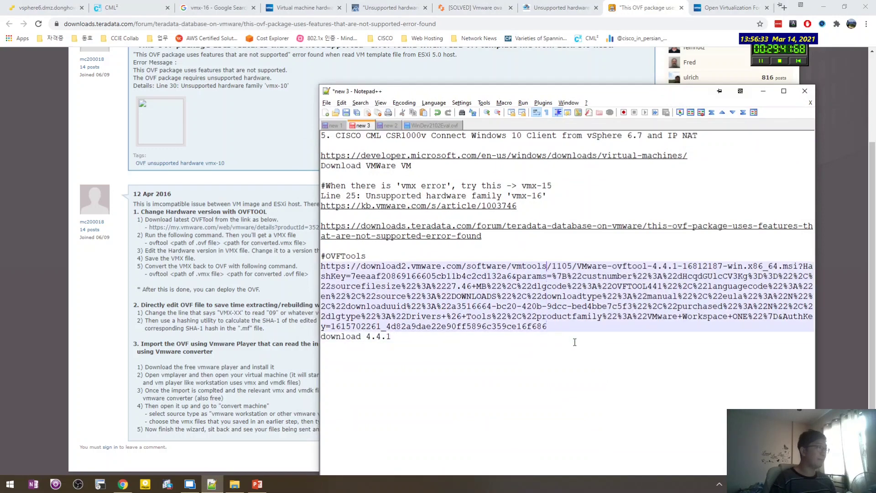
pyautogui.press('Up')
pyautogui.press('Down')
pyautogui.press('Down')
pyautogui.press('Down')
pyautogui.press('Down')
pyautogui.press('Down')
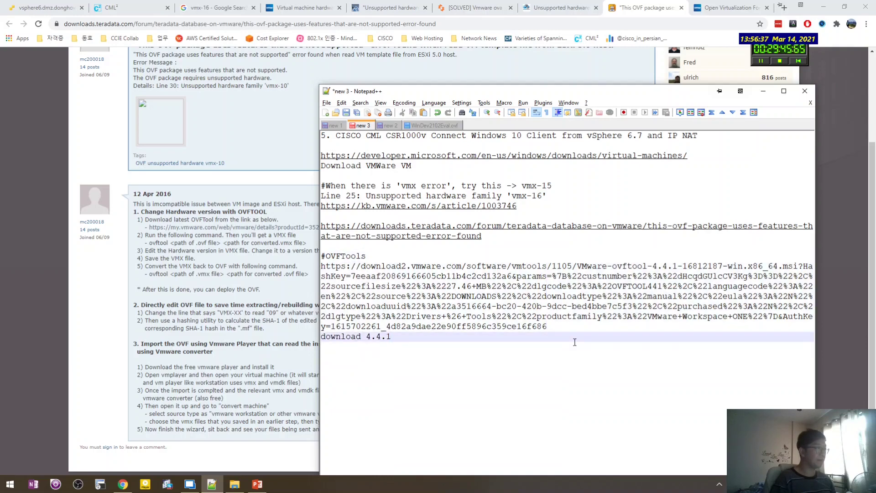
pyautogui.hotkey('shift', 'Home')
pyautogui.press('BackSpace')
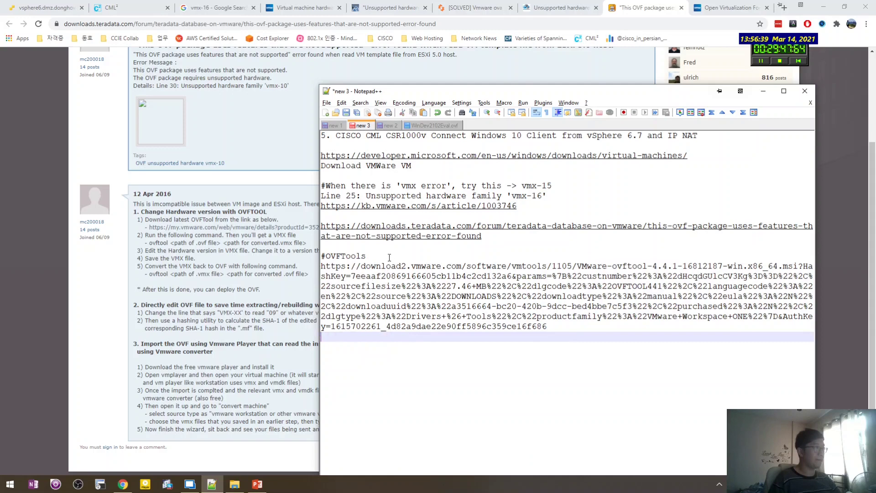
# Change the notes heading to '#OVFTools Download 4.4.1' and minimize Notepad++ to reveal the download page.
pyautogui.click(389, 258)
pyautogui.write('Download 4')
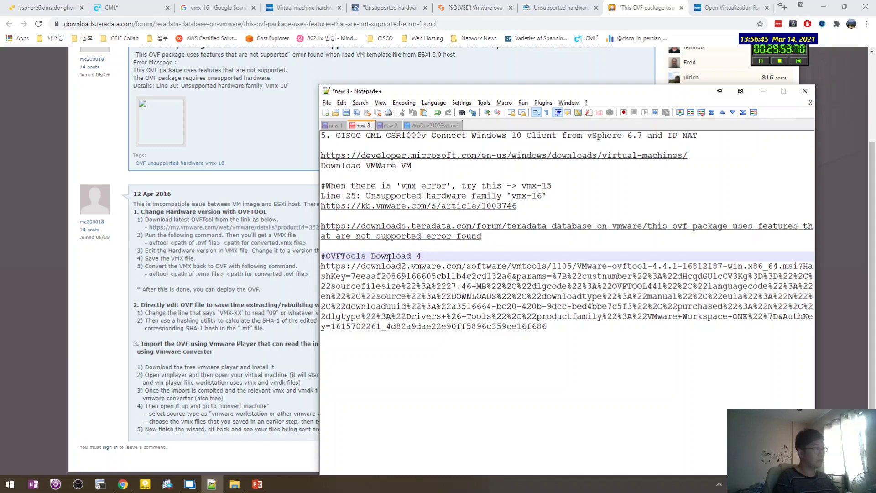
pyautogui.write('.4.1')
pyautogui.press('Down')
pyautogui.press('Down')
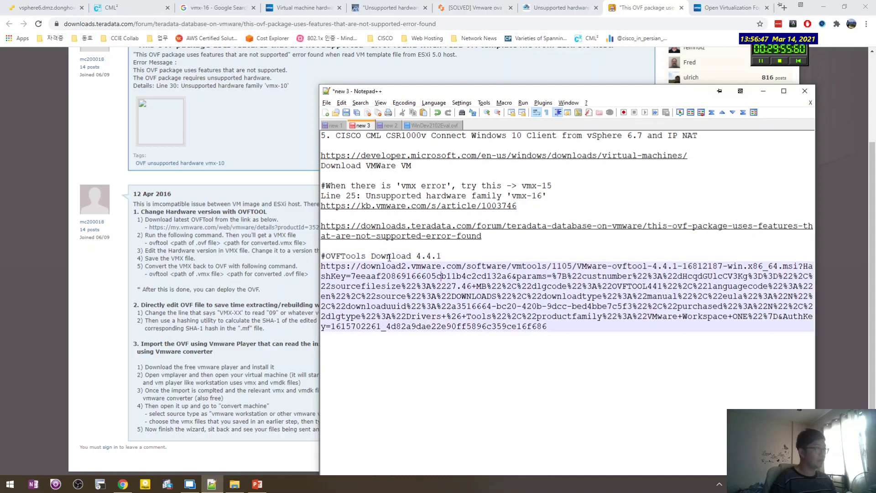
pyautogui.press('Down')
pyautogui.press('Down')
pyautogui.press('Down')
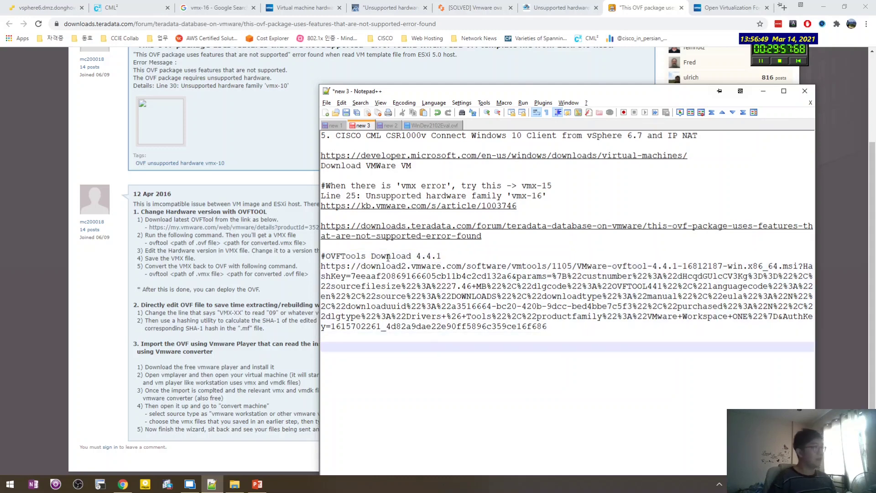
pyautogui.click(204, 487)
pyautogui.click(195, 486)
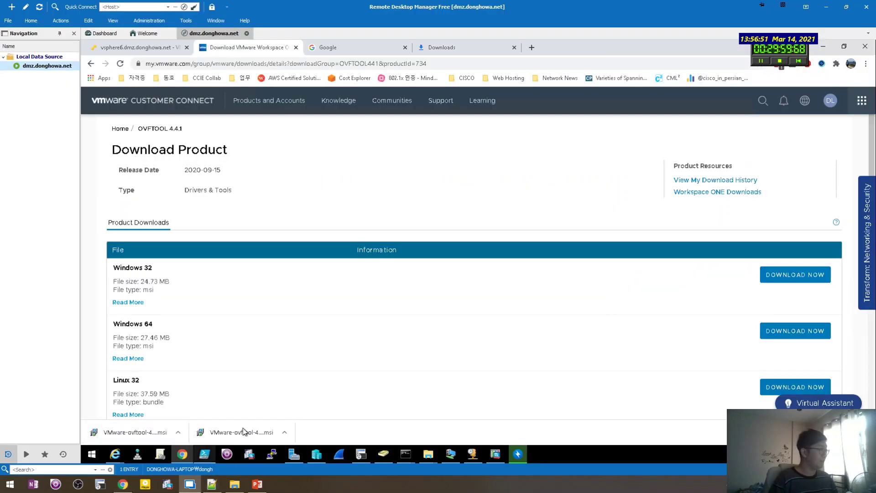
# Run the OVF Tool installer, accept the EULA, copy the default destination path, and install.
pyautogui.click(249, 432)
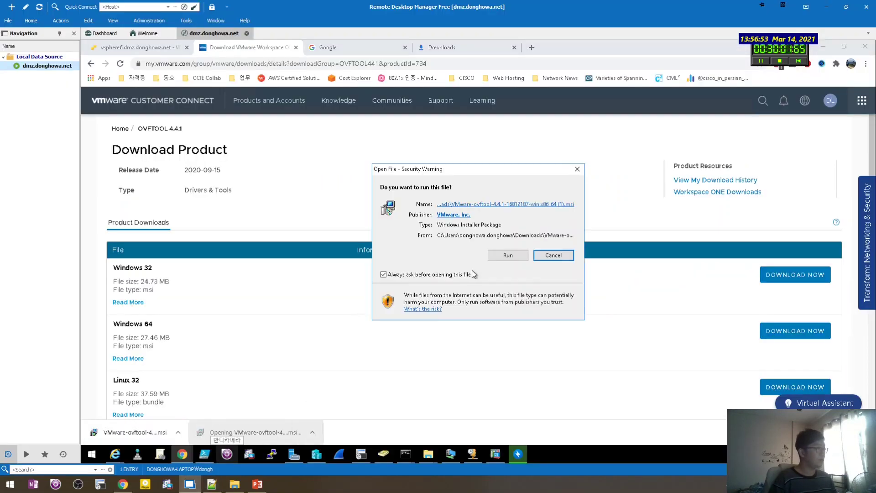
pyautogui.click(507, 255)
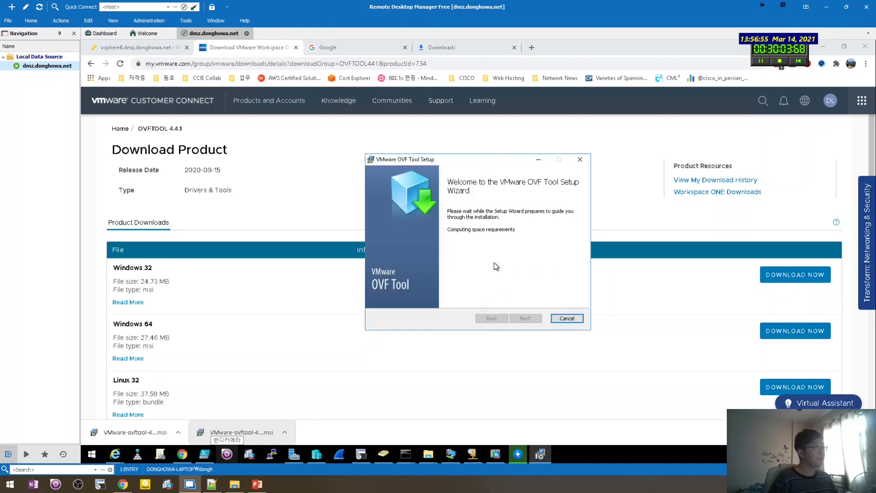
pyautogui.click(520, 315)
pyautogui.click(452, 298)
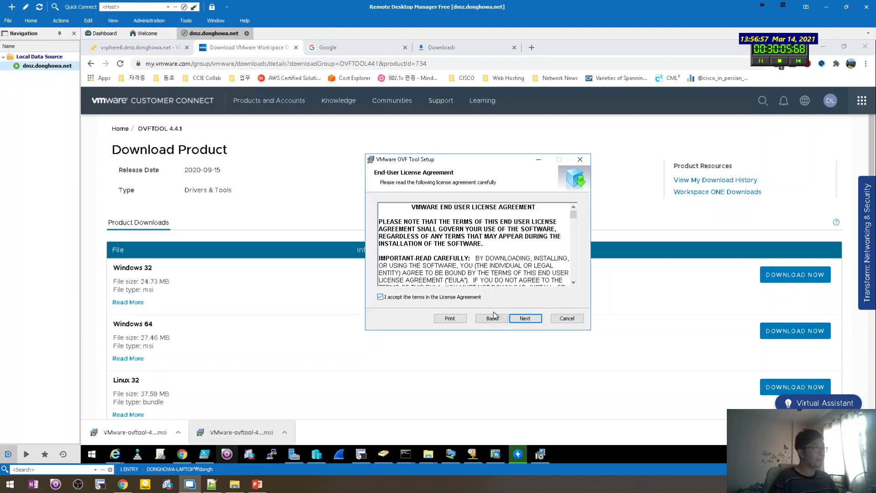
pyautogui.click(525, 318)
pyautogui.click(529, 319)
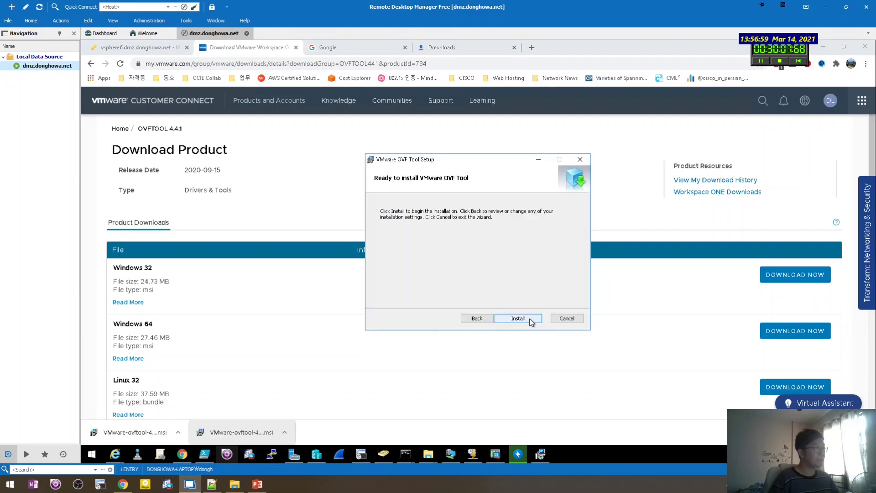
pyautogui.click(489, 320)
pyautogui.moveTo(499, 232); pyautogui.dragTo(340, 231)
pyautogui.hotkey('ctrl', 'c')
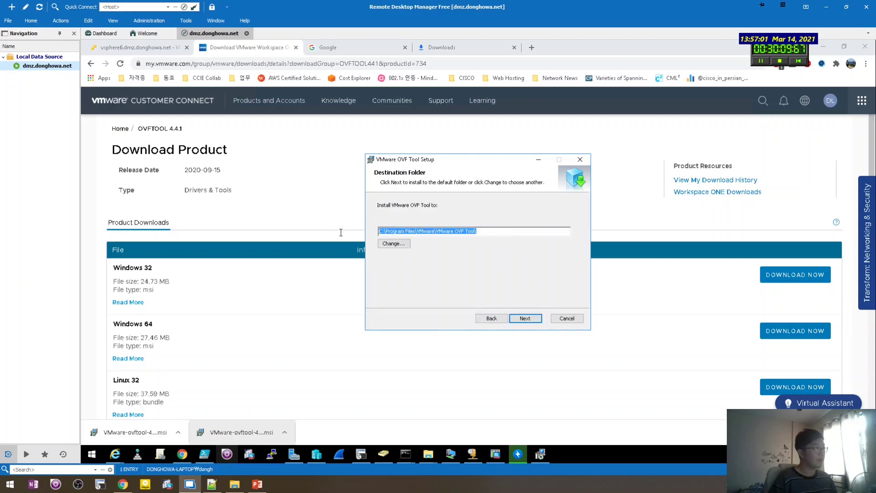
pyautogui.click(525, 318)
pyautogui.click(527, 318)
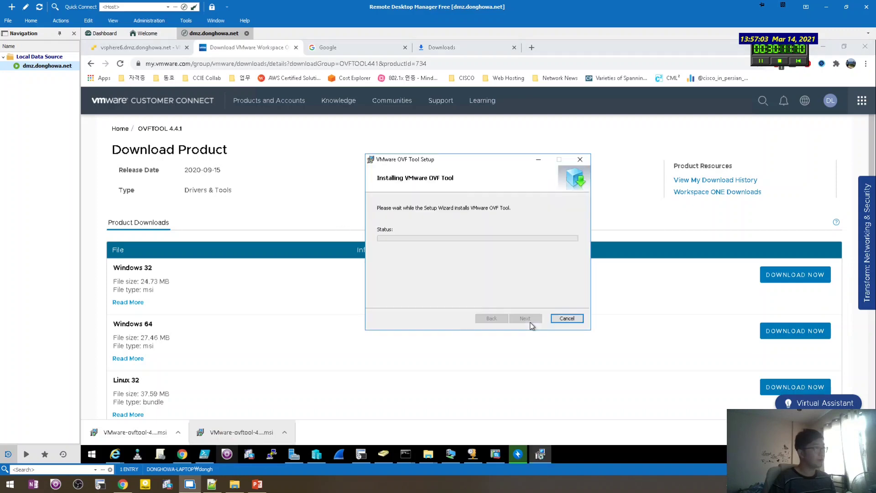
# Paste the C:\Program Files\VMware\VMware OVF Tool path into the notes and finish setup.
pyautogui.click(211, 483)
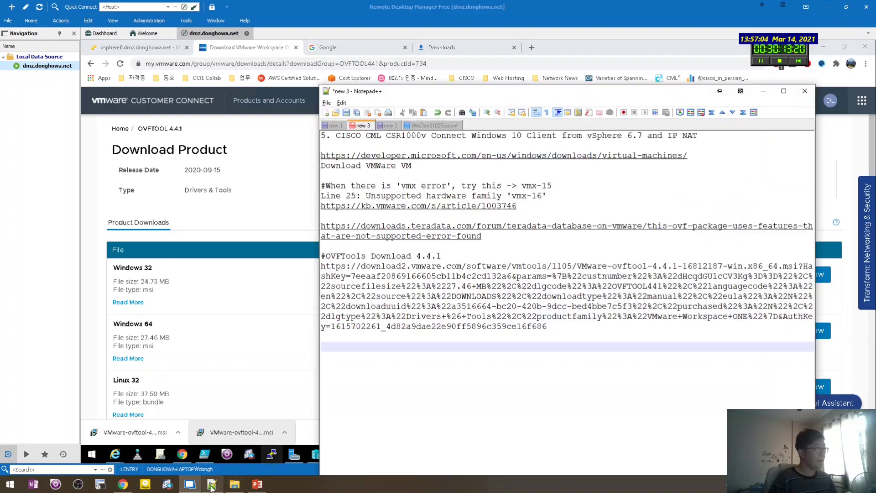
pyautogui.click(512, 338)
pyautogui.hotkey('ctrl', 'v')
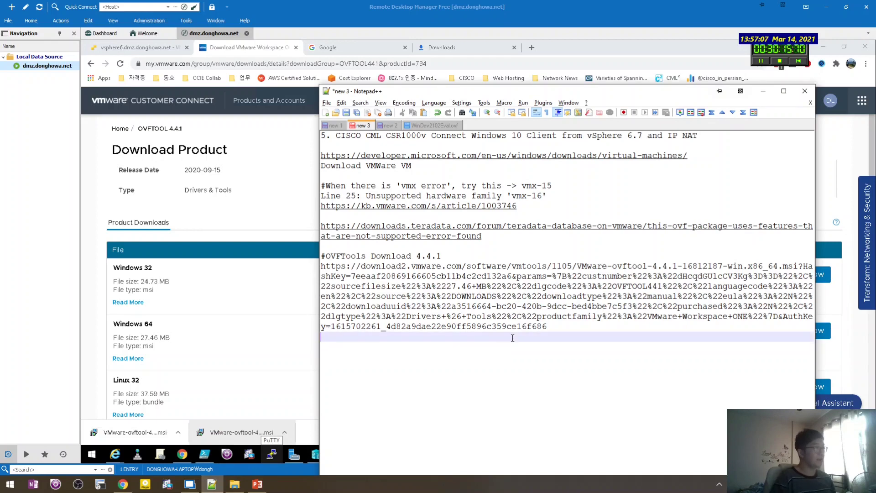
pyautogui.press('Return')
pyautogui.click(256, 327)
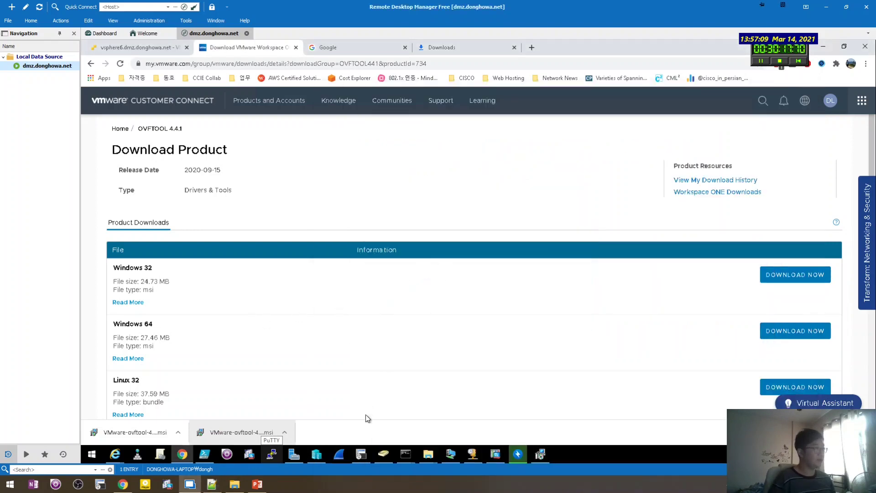
pyautogui.click(545, 455)
pyautogui.click(534, 318)
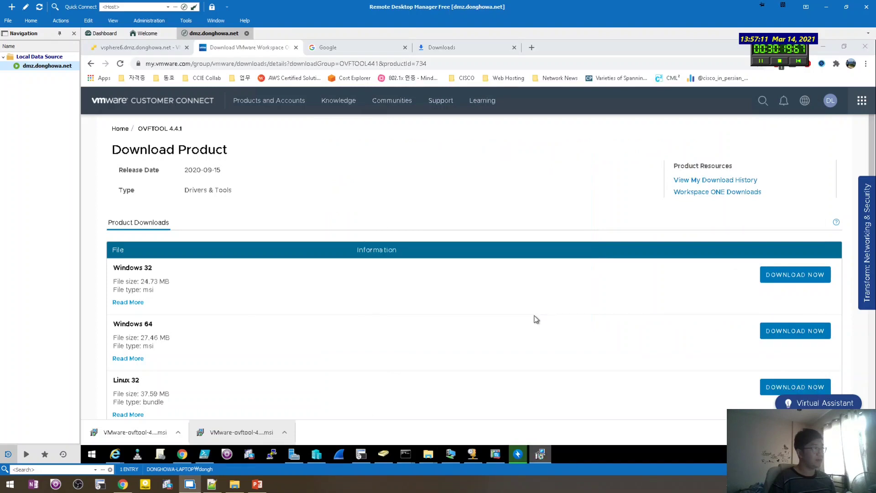
# Browse the app list and File Explorer, then launch an admin Command Prompt from Run.
pyautogui.press('super')
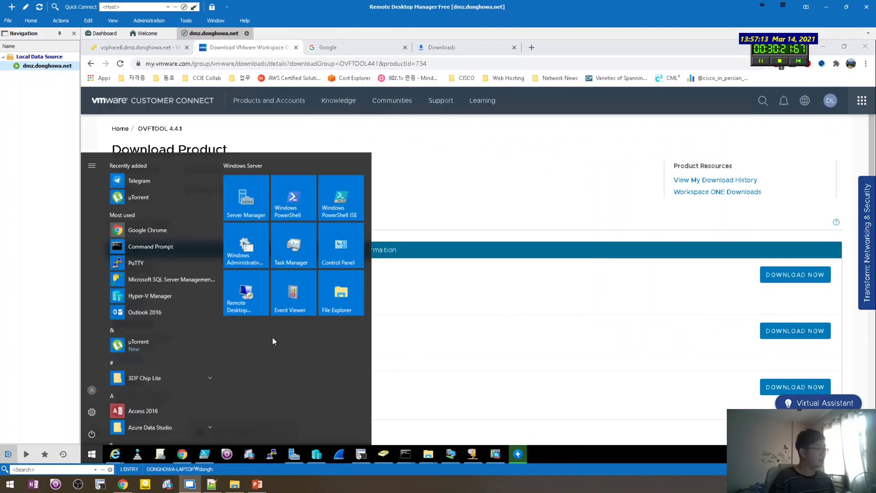
pyautogui.scroll(-8, 178, 358)
pyautogui.scroll(-8, 177, 361)
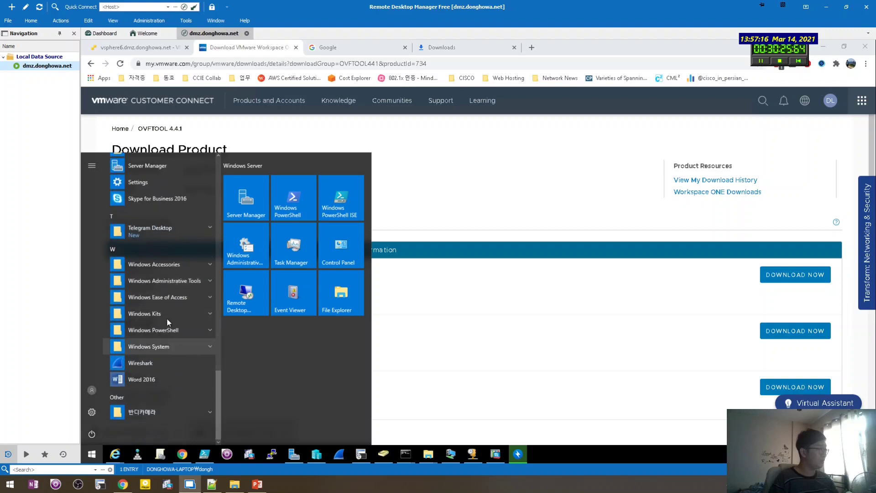
pyautogui.scroll(5, 166, 317)
pyautogui.click(506, 354)
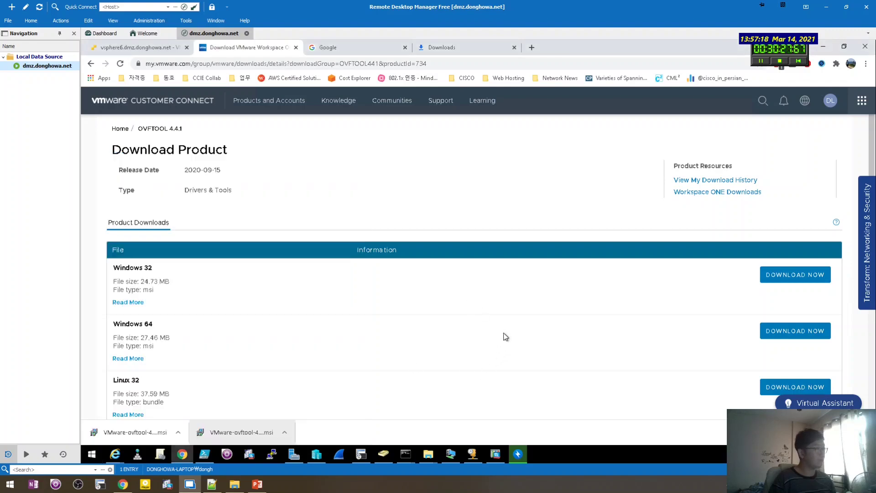
pyautogui.press('super+e')
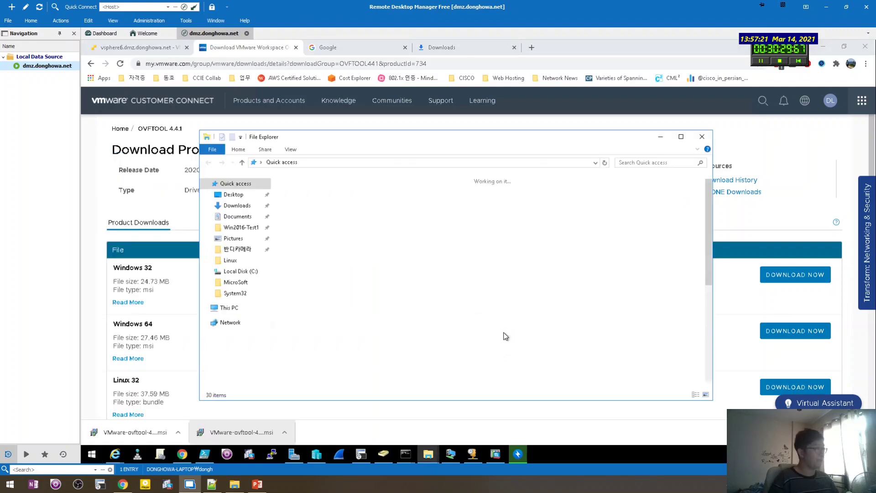
pyautogui.click(701, 137)
pyautogui.press('super+r')
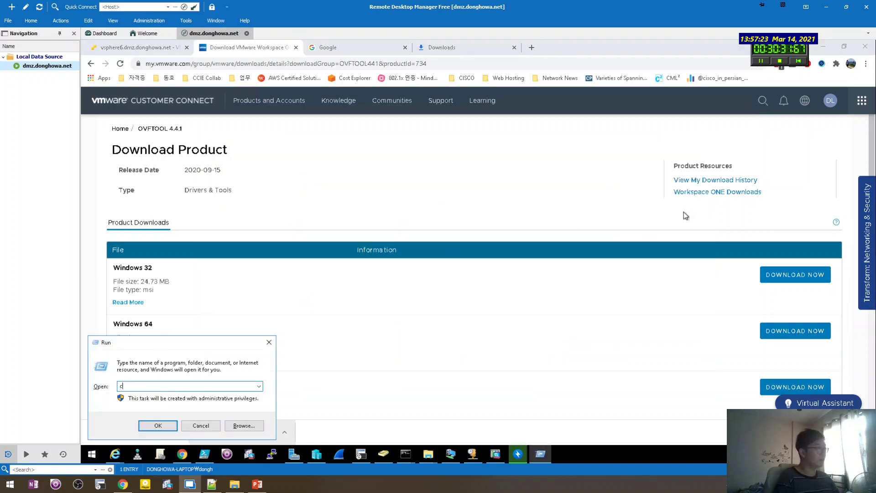
pyautogui.press('Return')
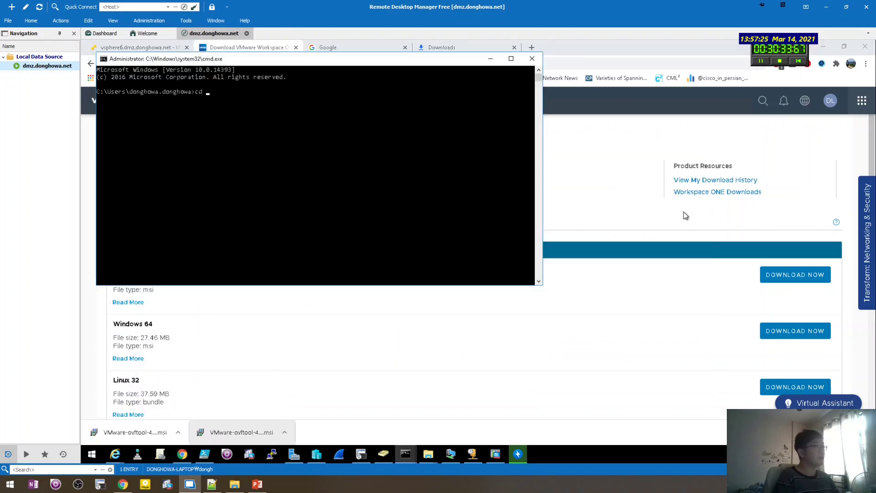
# Change into the VMware OVF Tool folder and list its files with dir, showing ovftool.exe.
pyautogui.write('cd')
pyautogui.hotkey('ctrl', 'v')
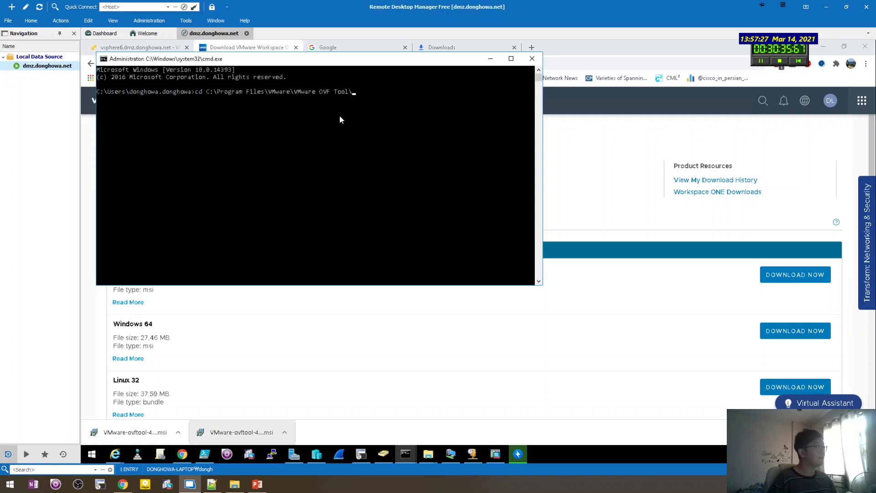
pyautogui.press('Return')
pyautogui.press('Return')
pyautogui.press('Return')
pyautogui.write('dir')
pyautogui.press('Return')
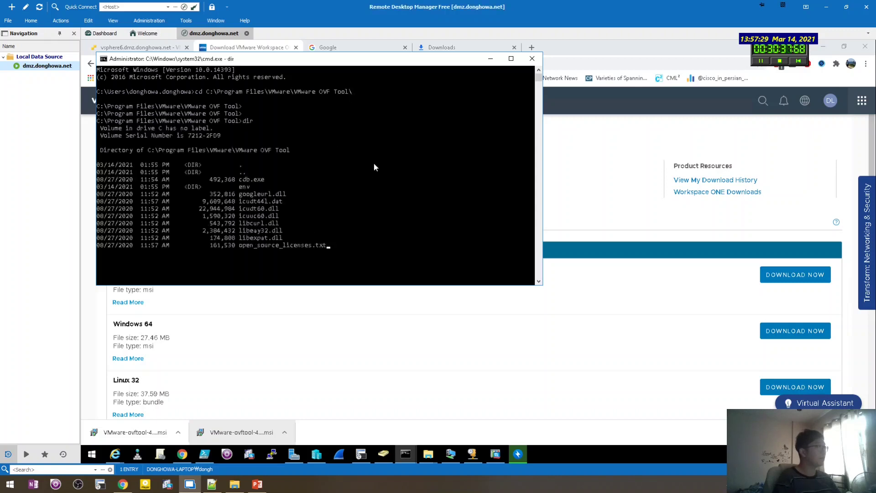
pyautogui.press('Return')
pyautogui.press('Return')
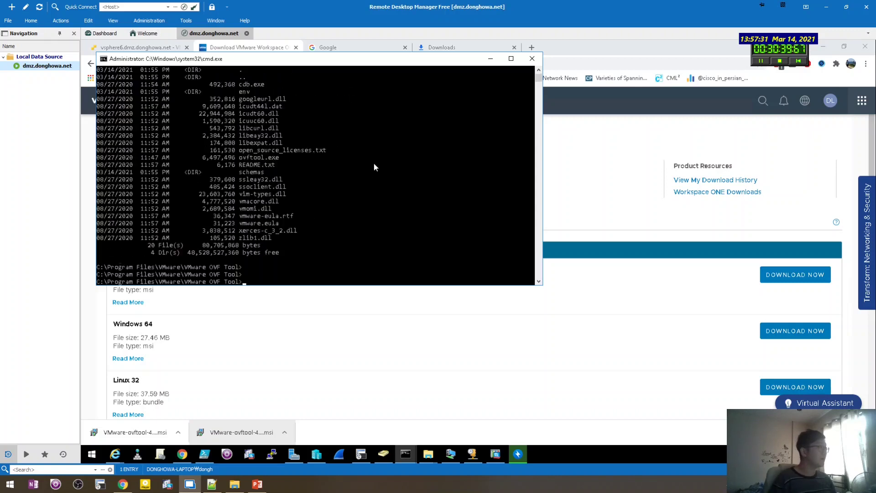
pyautogui.moveTo(341, 59); pyautogui.dragTo(511, 85)
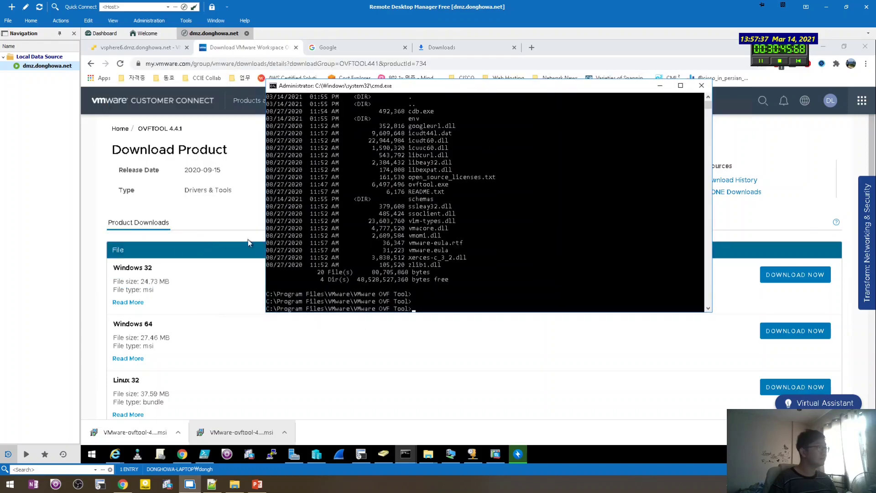
# Launch a second Command Prompt from Run, keeping the folder listing in view.
pyautogui.press('super+r')
pyautogui.press('Return')
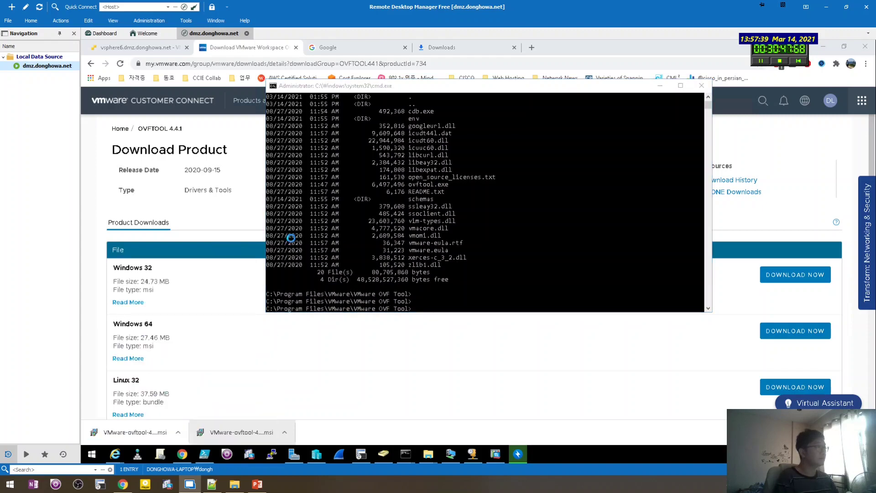
pyautogui.click(585, 194)
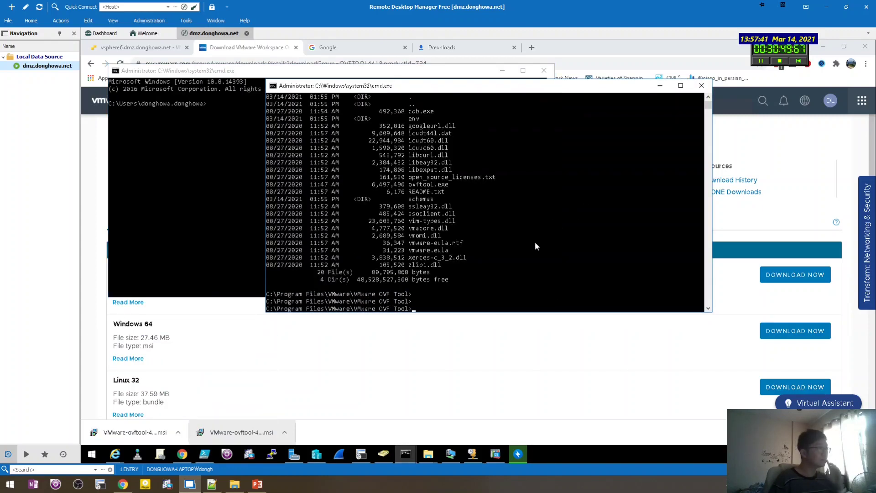
pyautogui.scroll(1, 533, 248)
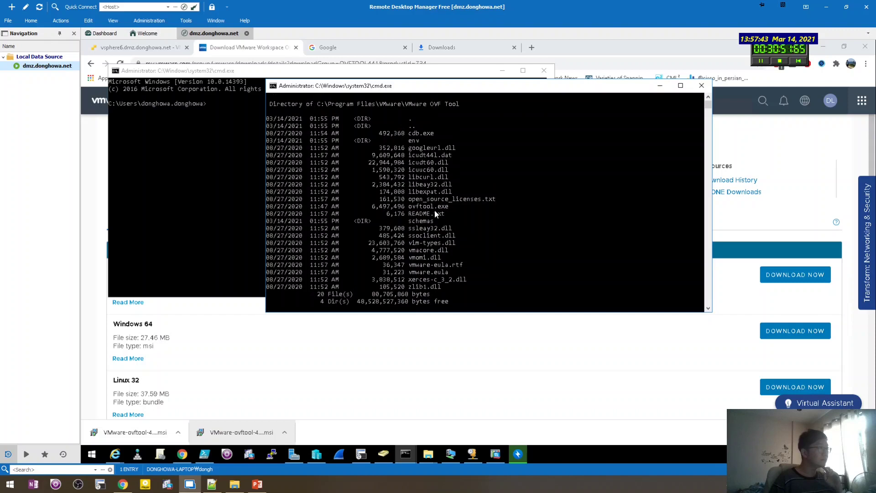
# Run ovftool and ovftool.exe from the home folder; both are reported as not recognized.
pyautogui.click(201, 173)
pyautogui.write('ovftool')
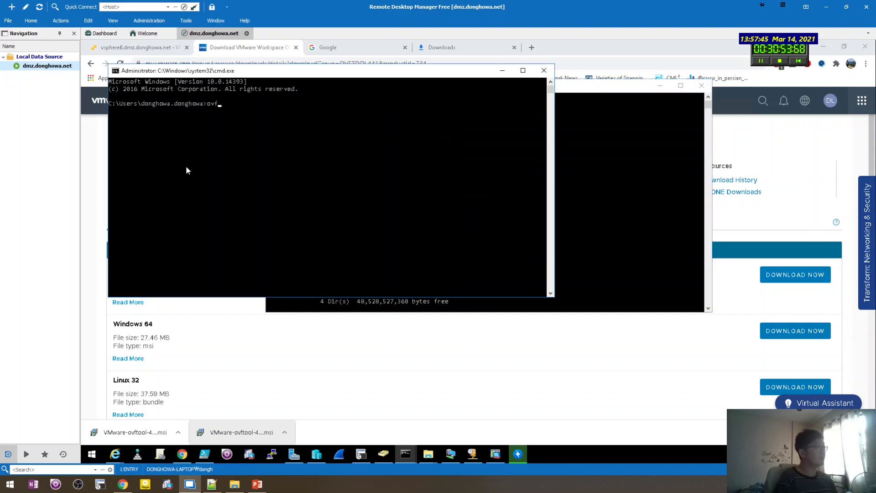
pyautogui.press('Return')
pyautogui.press('Return')
pyautogui.press('Return')
pyautogui.press('Return')
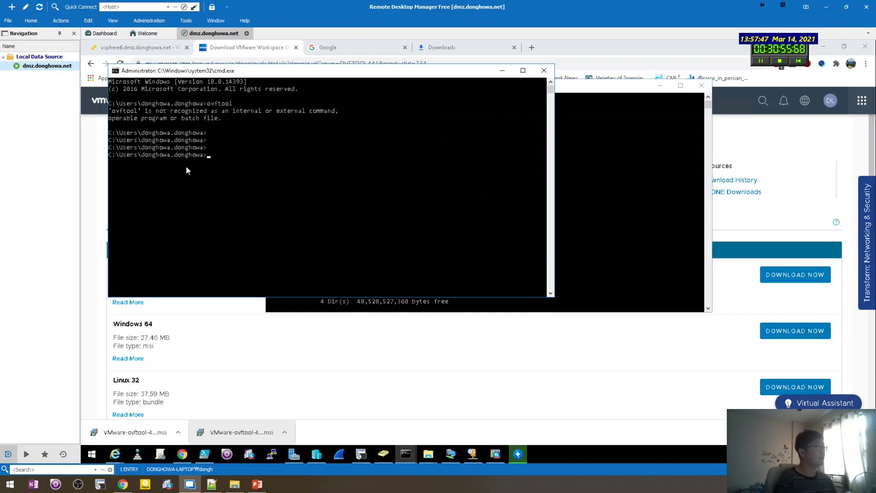
pyautogui.write('ovftool.exe')
pyautogui.press('Return')
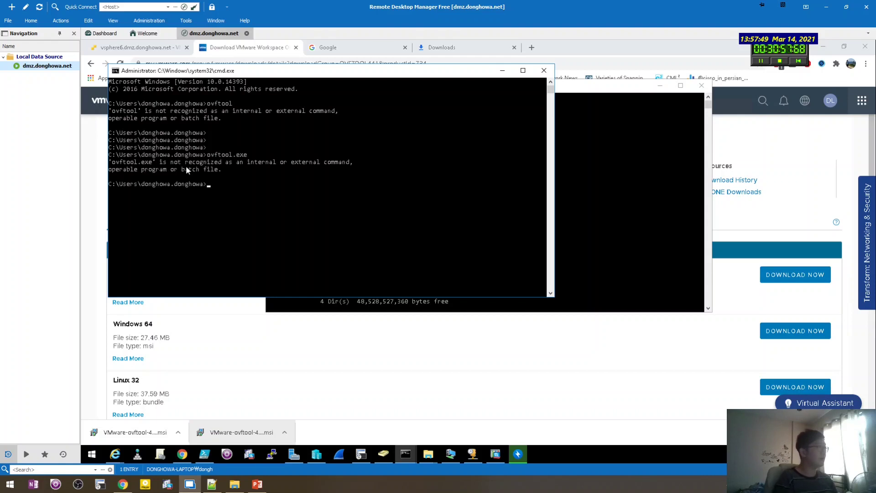
pyautogui.press('Return')
pyautogui.press('Return')
pyautogui.press('Return')
pyautogui.click(633, 201)
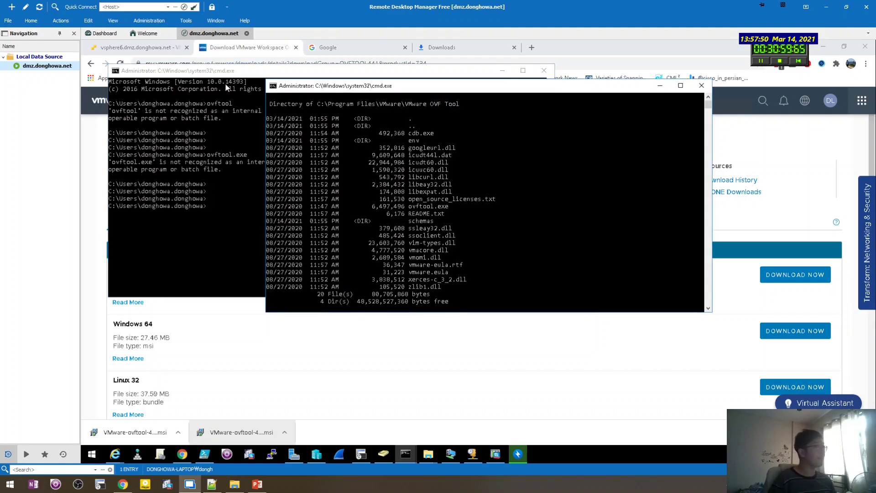
pyautogui.click(225, 83)
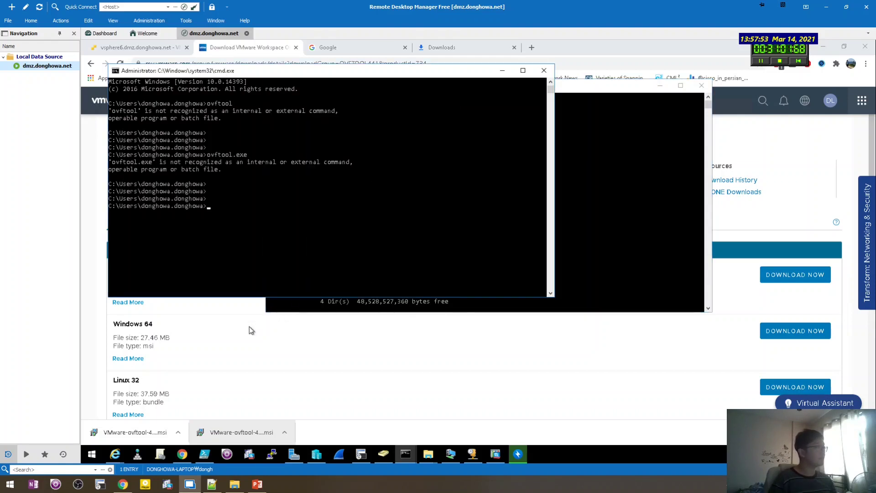
pyautogui.moveTo(365, 71); pyautogui.dragTo(428, 100)
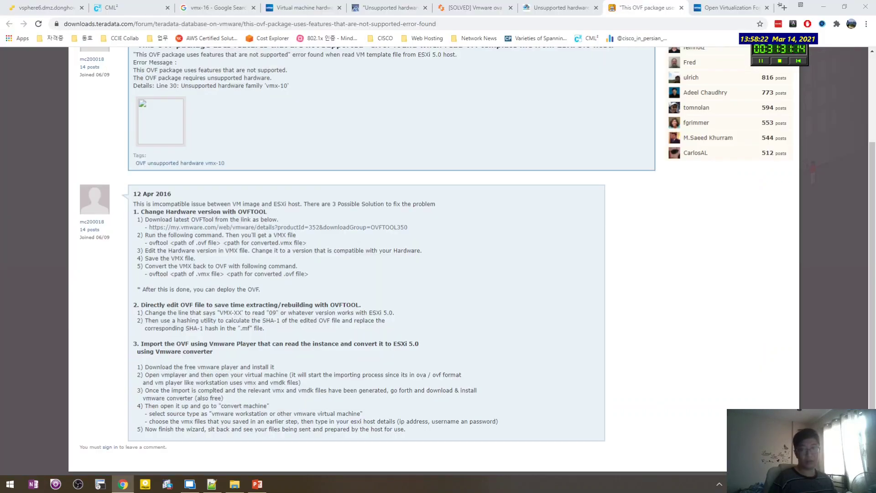
# Glance at the forum's ovftool conversion command, then bring back the remote OVF Tool folder listing.
pyautogui.moveTo(322, 247); pyautogui.dragTo(167, 243)
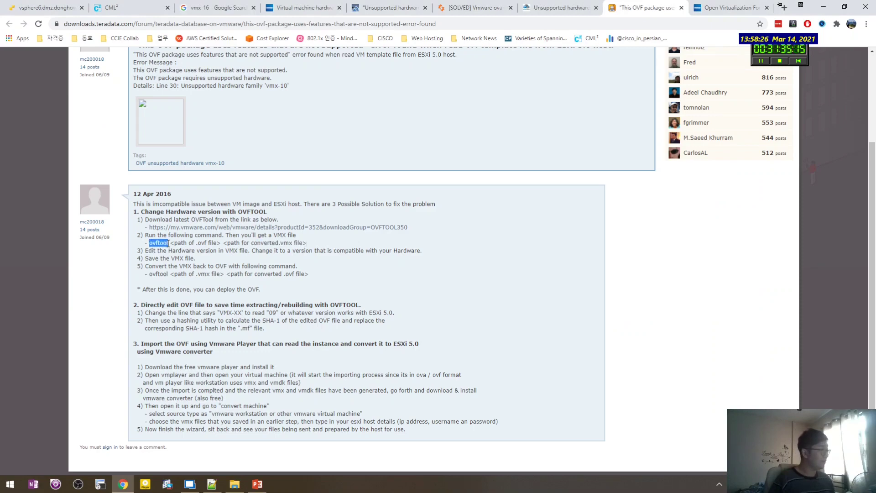
pyautogui.click(215, 304)
pyautogui.click(188, 485)
pyautogui.click(669, 238)
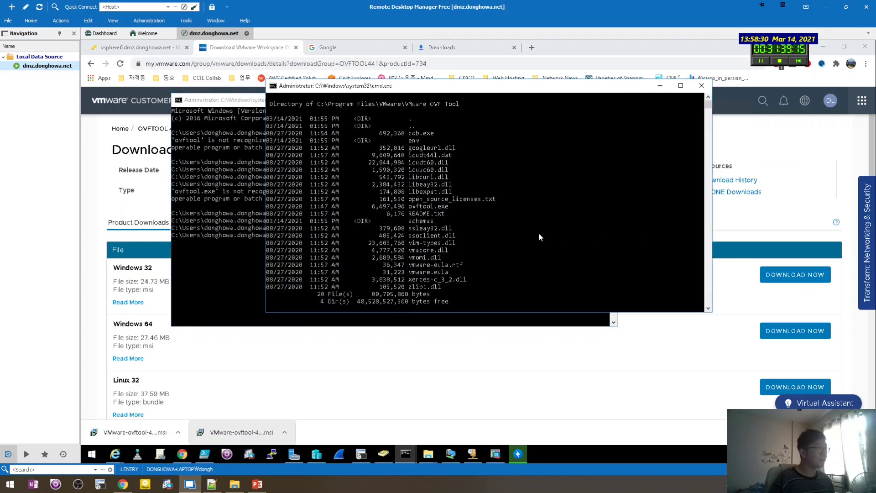
# Open Environment Variables through System (Win+Pause) and Advanced system settings.
pyautogui.press('Return')
pyautogui.press('Return')
pyautogui.press('Return')
pyautogui.press('Return')
pyautogui.press('Return')
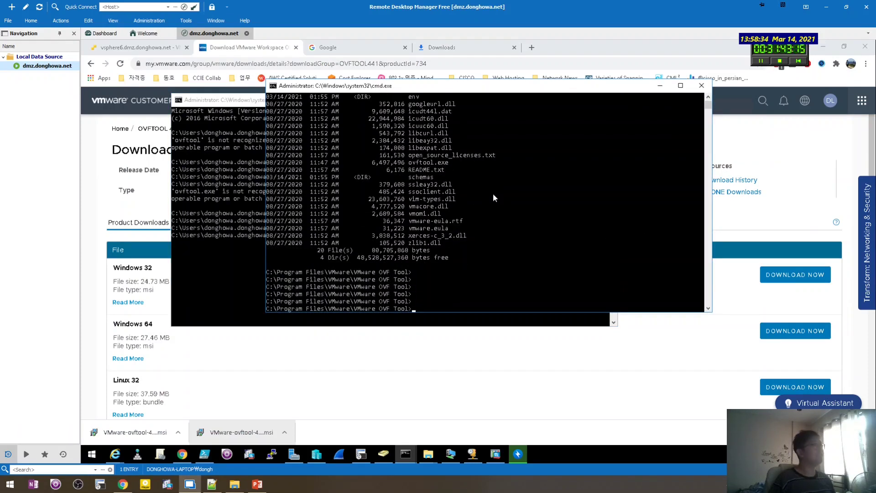
pyautogui.press('super')
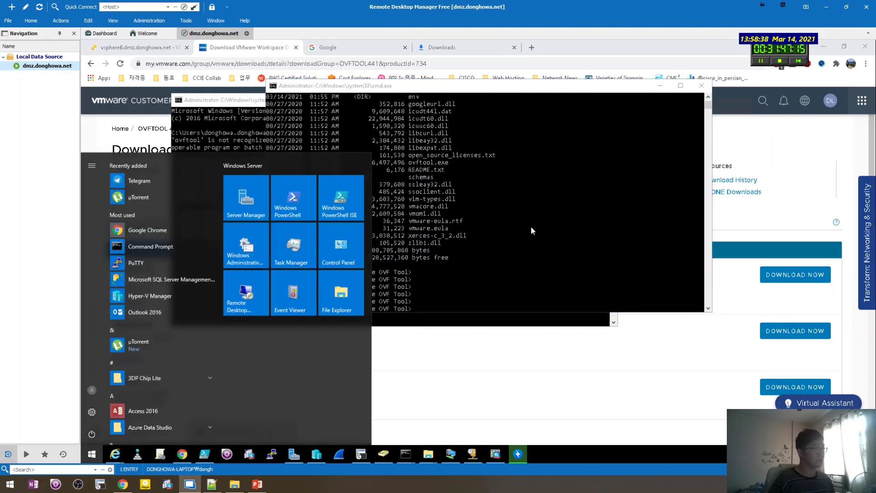
pyautogui.press('Escape')
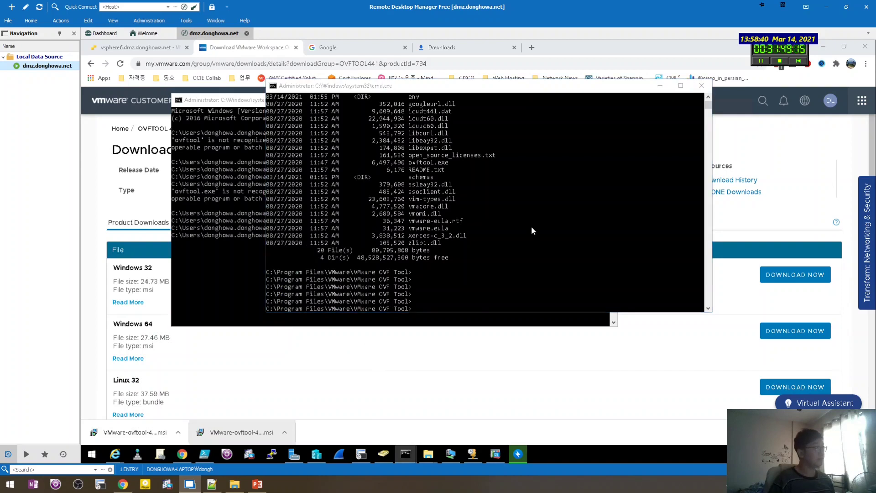
pyautogui.press('super+Pause')
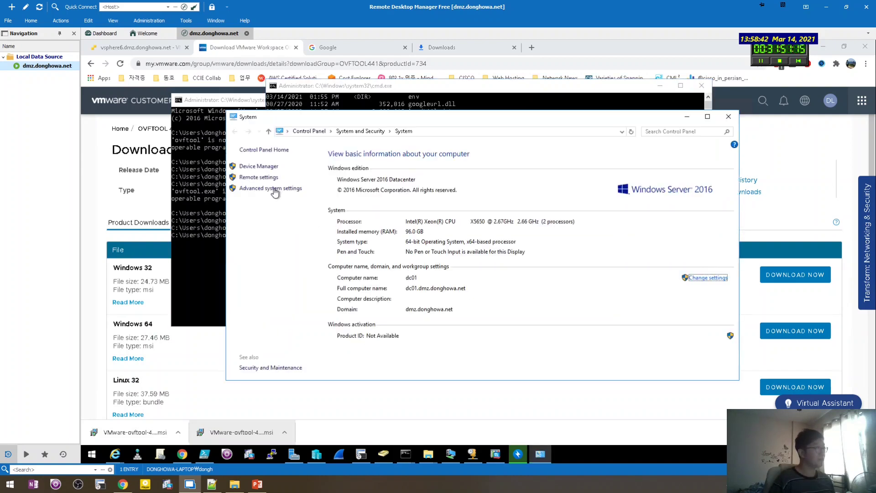
pyautogui.click(274, 188)
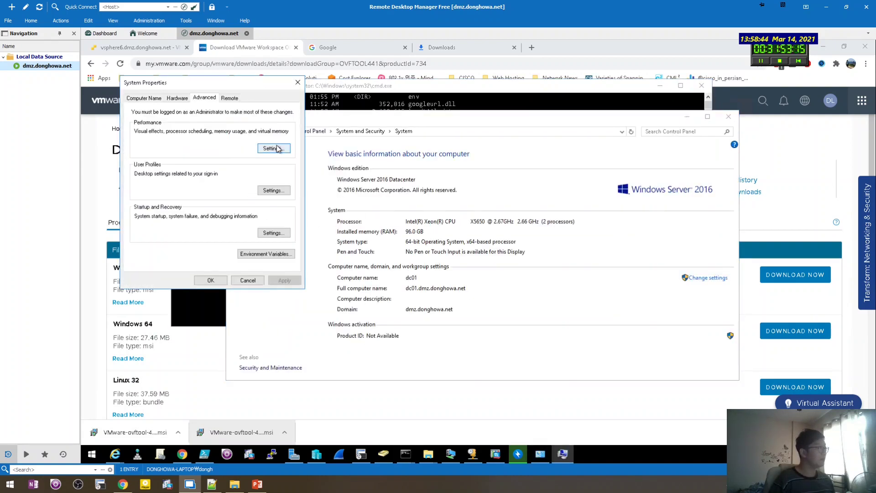
pyautogui.click(280, 254)
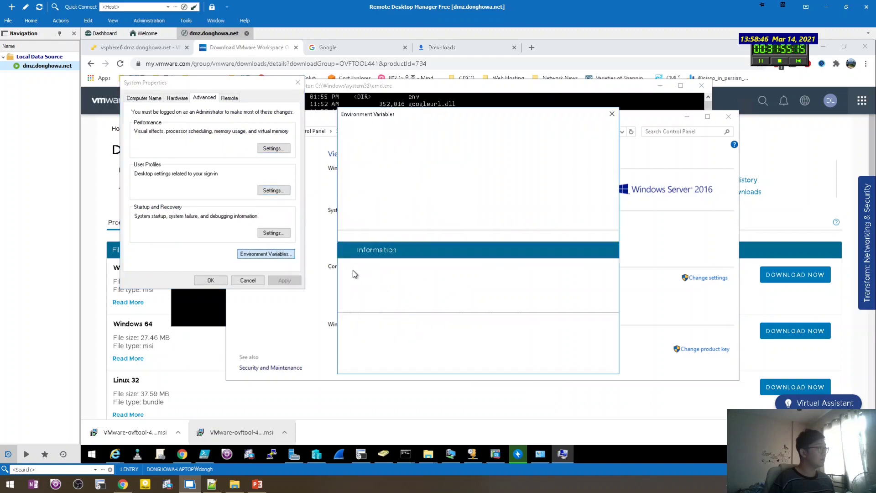
# Add C:\Program Files\VMware\VMware OVF Tool\ as a new user Path entry and confirm all dialogs.
pyautogui.click(505, 163)
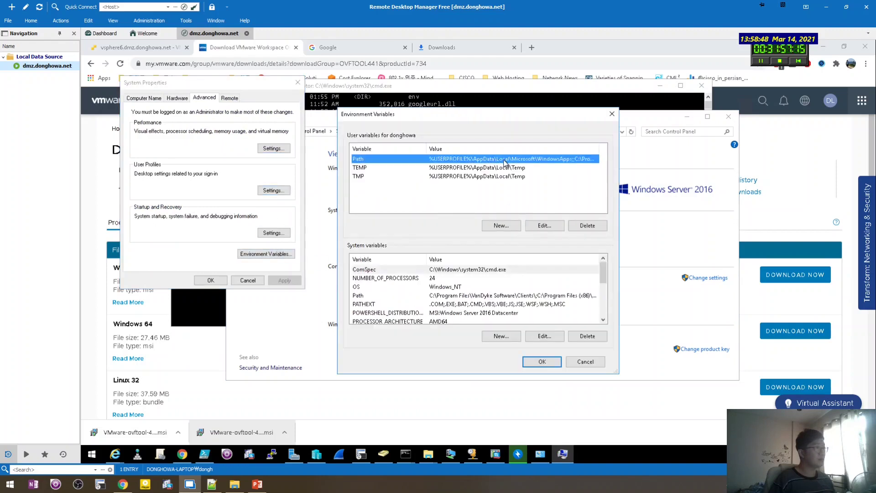
pyautogui.click(548, 227)
pyautogui.click(453, 219)
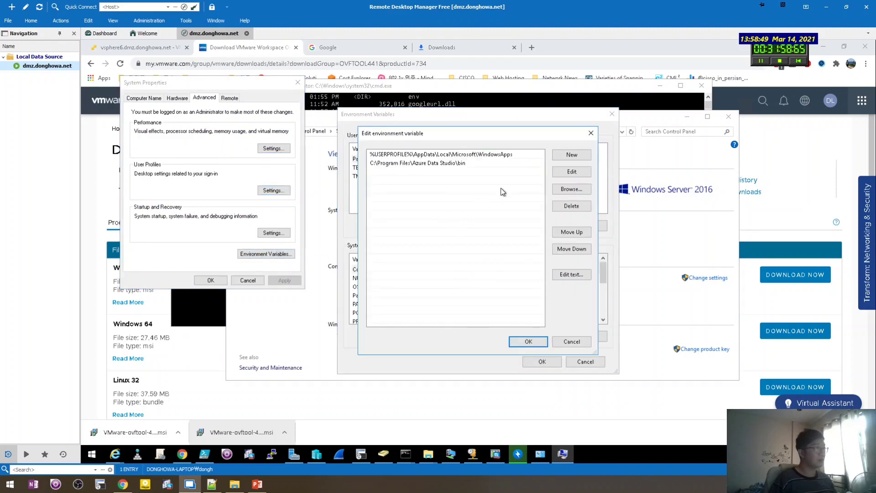
pyautogui.click(574, 155)
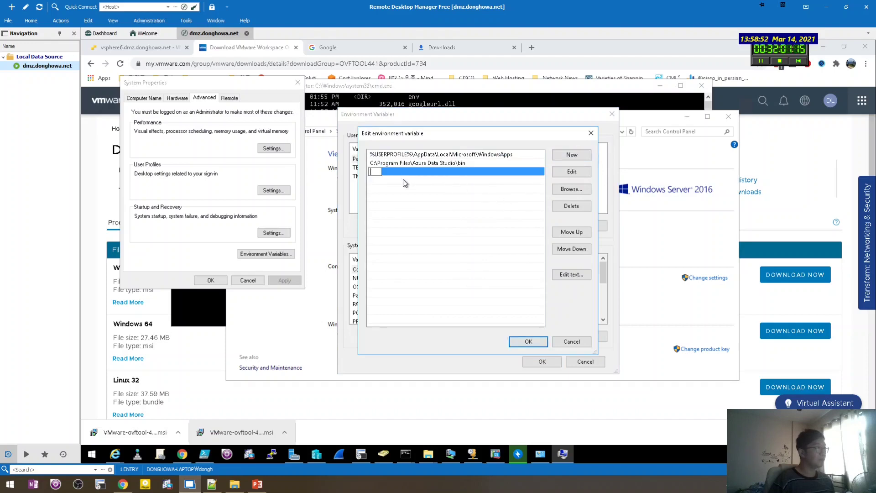
pyautogui.write('C:\\Program Files\\VMware\\VMware OVF Tool\\')
pyautogui.press('Return')
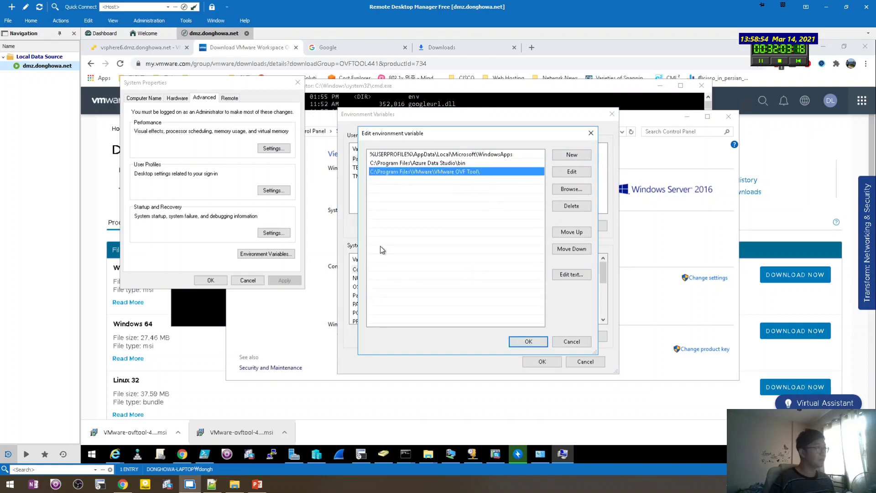
pyautogui.click(528, 342)
pyautogui.click(541, 361)
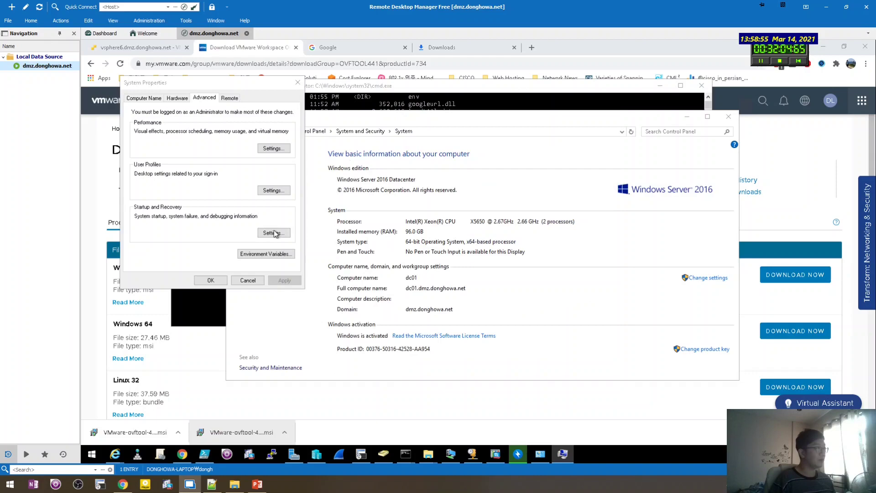
pyautogui.click(210, 280)
pyautogui.click(208, 256)
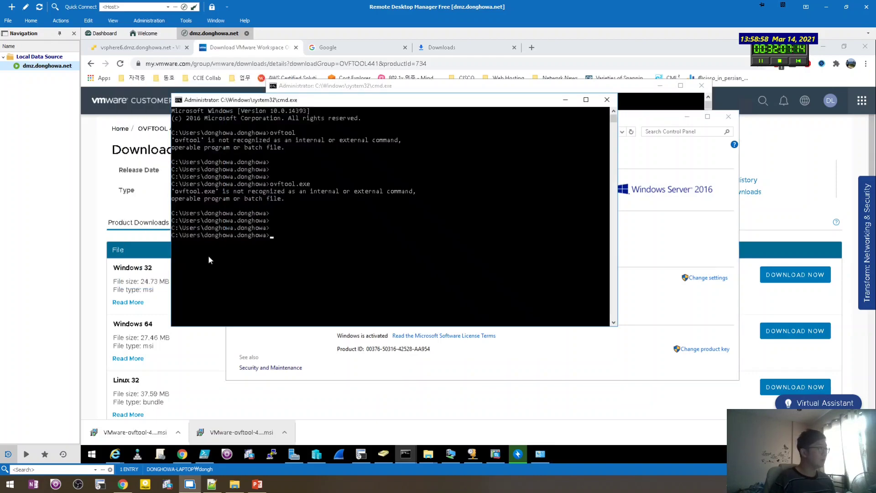
# Replace the old Command Prompt with a fresh window and confirm ovftool now runs there.
pyautogui.press('Return')
pyautogui.press('Return')
pyautogui.press('Return')
pyautogui.press('Return')
pyautogui.write('exit')
pyautogui.press('Return')
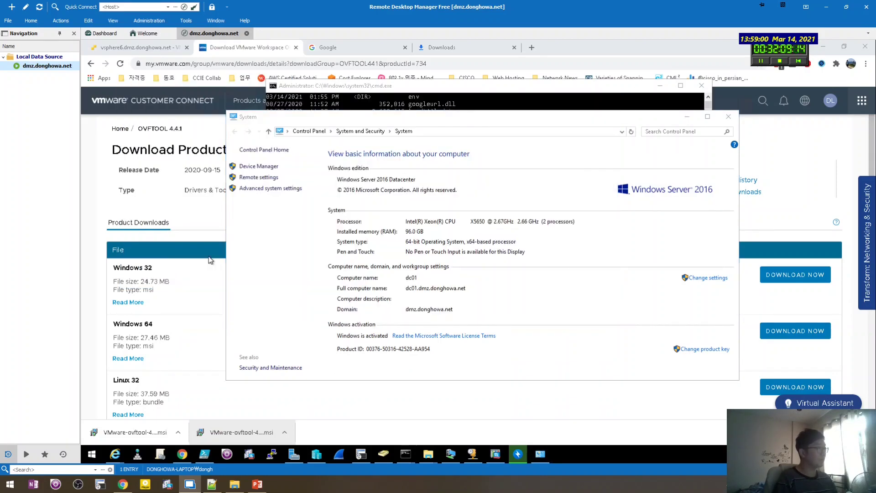
pyautogui.press('super+r')
pyautogui.write('cmd')
pyautogui.press('Return')
pyautogui.write('ov')
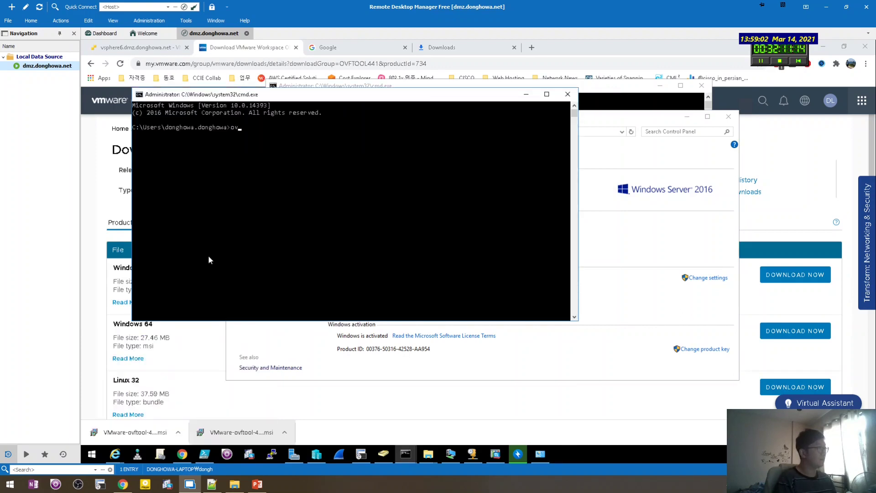
pyautogui.write('ftool')
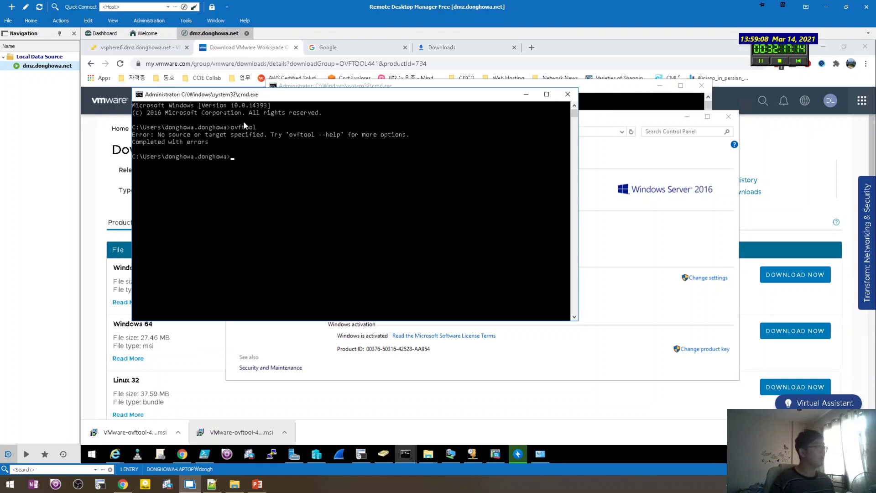
pyautogui.moveTo(242, 94); pyautogui.dragTo(217, 132)
pyautogui.press('Return')
pyautogui.press('Return')
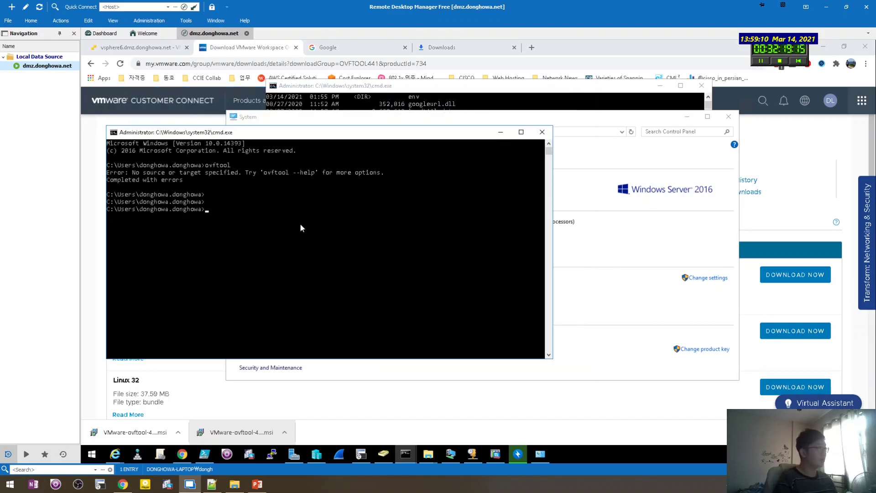
# Change into the Downloads folder and list its contents with dir.
pyautogui.write('cd Downloads')
pyautogui.press('Return')
pyautogui.write('dir')
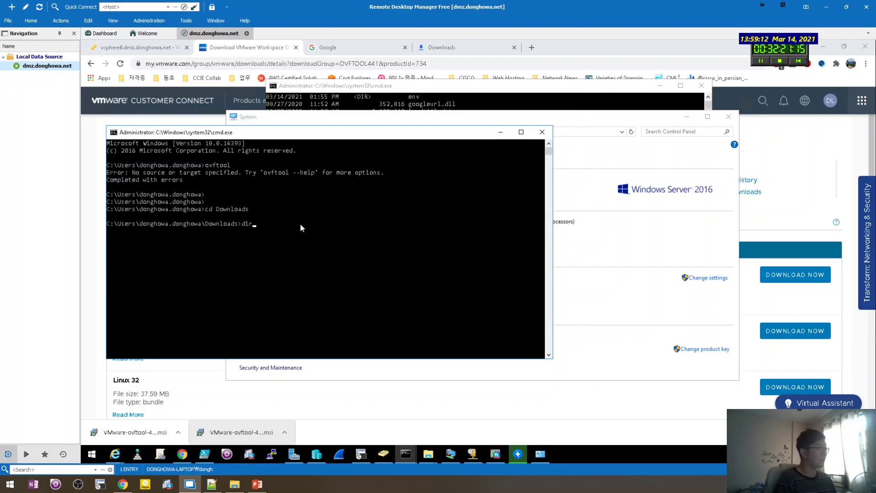
pyautogui.press('Return')
pyautogui.press('Return')
pyautogui.press('Return')
pyautogui.press('Return')
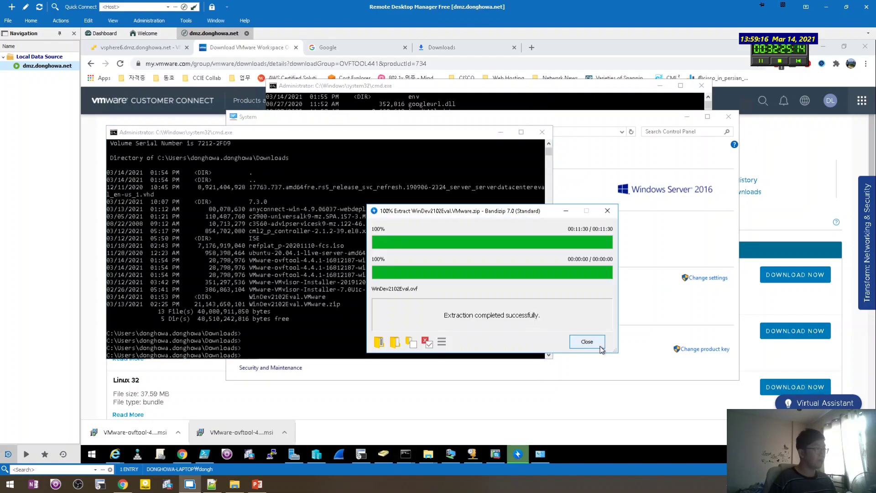
# Dismiss the extraction notice, then enter WinDev2102Eval.VMware and list its files.
pyautogui.click(599, 345)
pyautogui.click(403, 310)
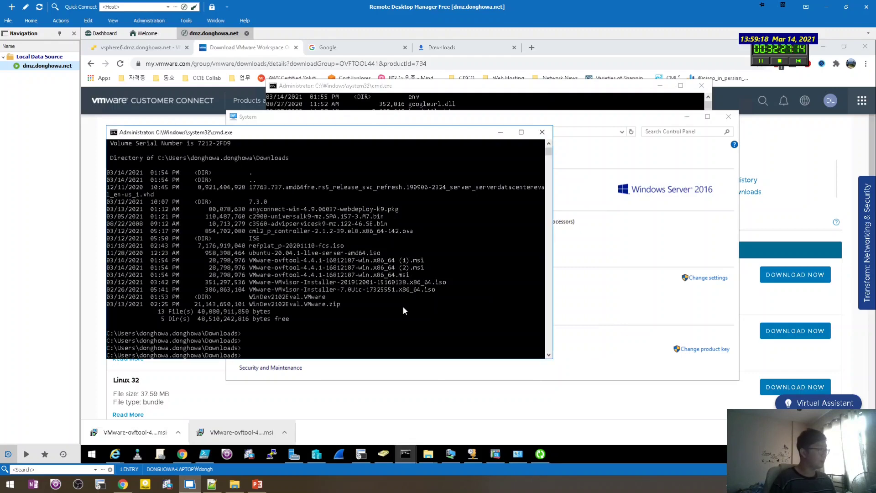
pyautogui.write('cd WinDev2102Eval.VMware')
pyautogui.press('Return')
pyautogui.press('Return')
pyautogui.write('dir')
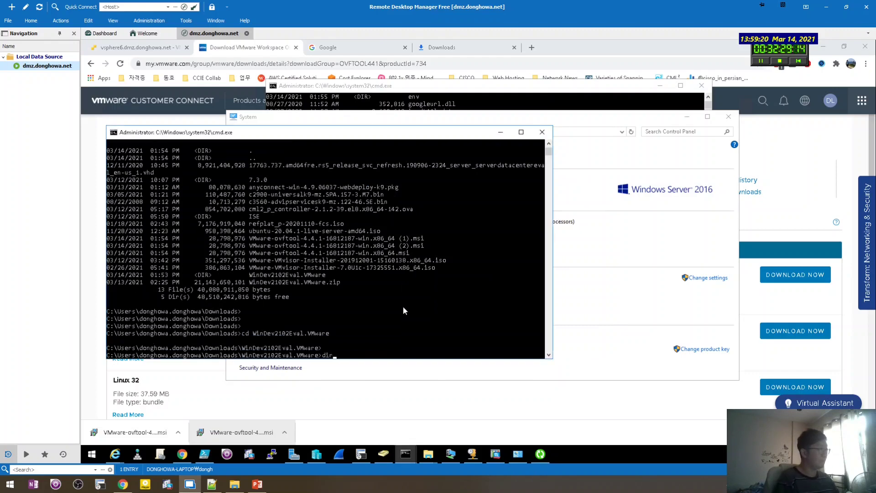
pyautogui.press('Return')
pyautogui.press('Return')
pyautogui.press('Return')
# Run ovftool WinDev2102Eval.ovf WinDev2102Eval.vmx to convert the OVF into a VMX.
pyautogui.write('ovftool')
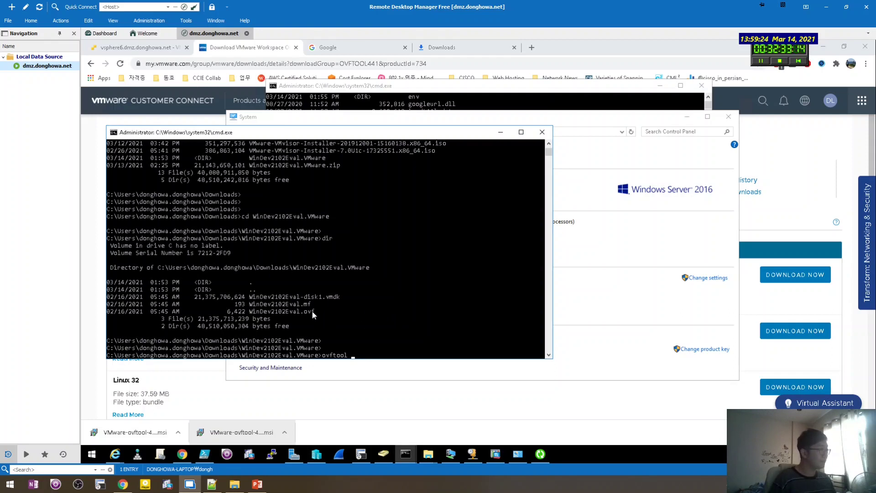
pyautogui.moveTo(314, 312); pyautogui.dragTo(252, 312)
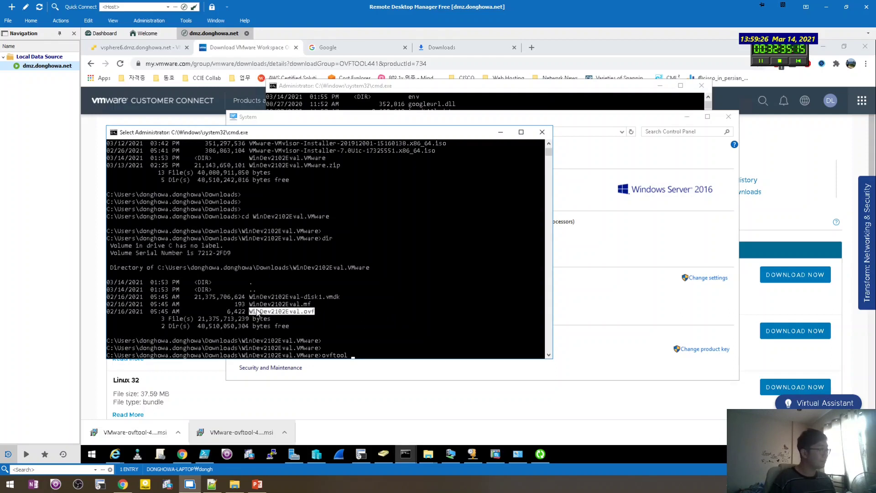
pyautogui.rightClick(258, 313)
pyautogui.rightClick(420, 339)
pyautogui.rightClick(420, 339)
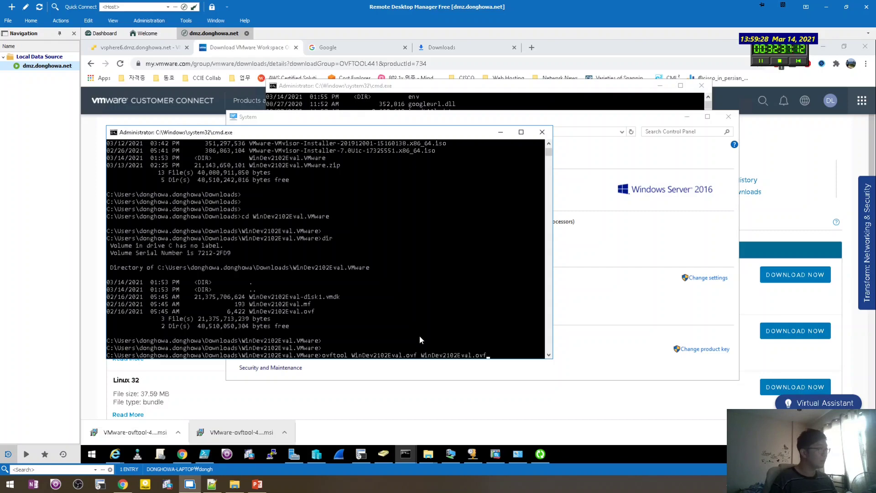
pyautogui.press('BackSpace')
pyautogui.press('BackSpace')
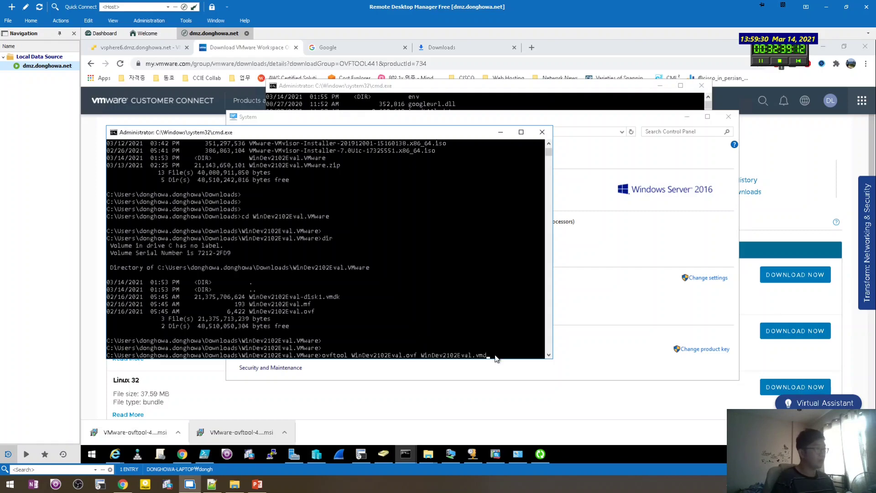
pyautogui.click(120, 484)
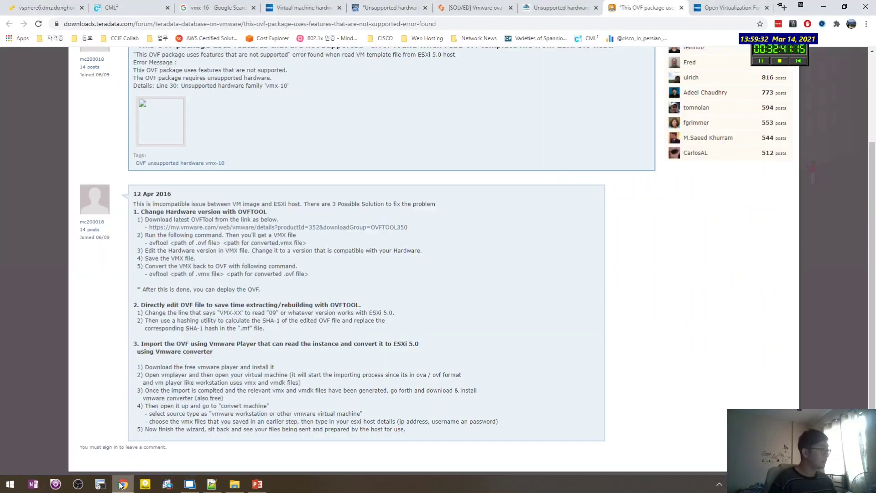
pyautogui.click(121, 484)
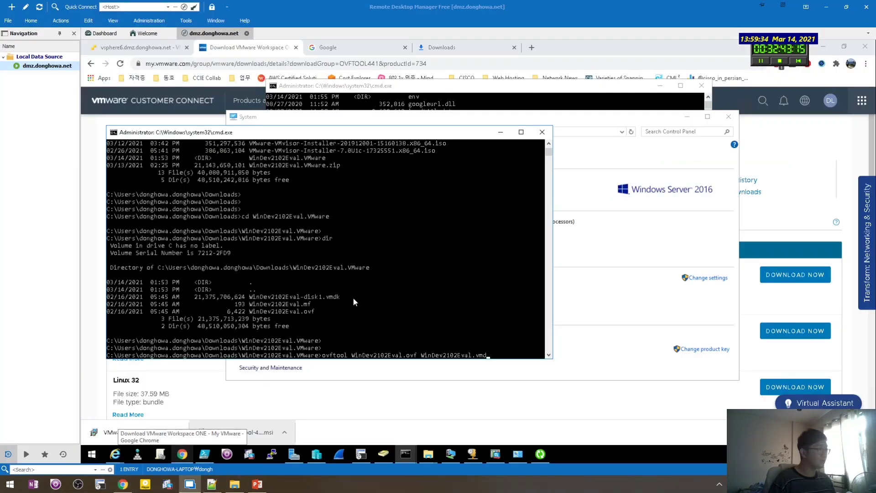
pyautogui.press('BackSpace')
pyautogui.press('BackSpace')
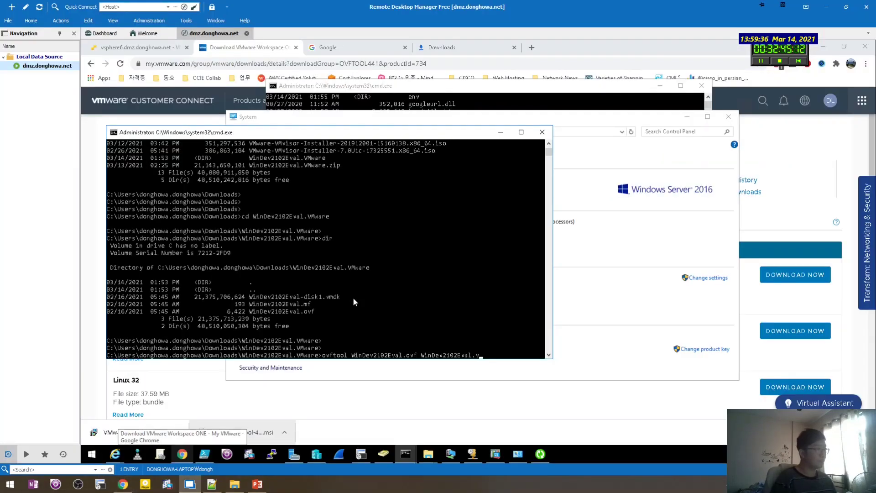
pyautogui.write('mx')
pyautogui.press('Return')
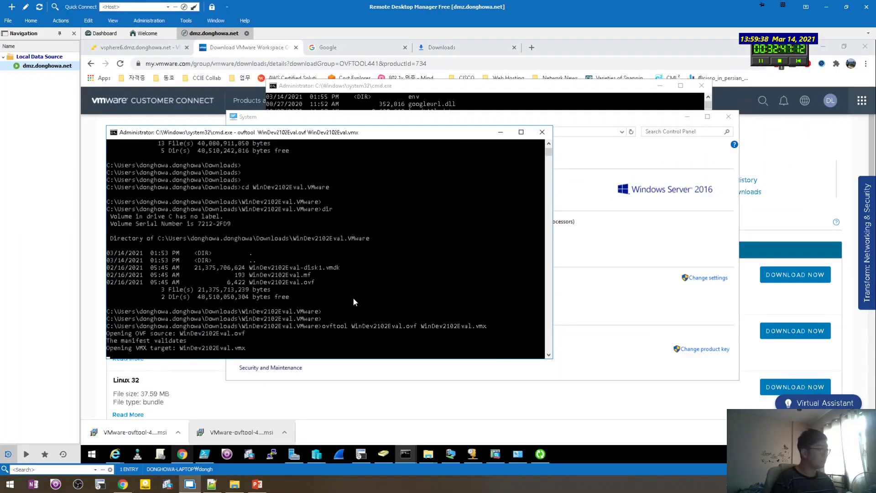
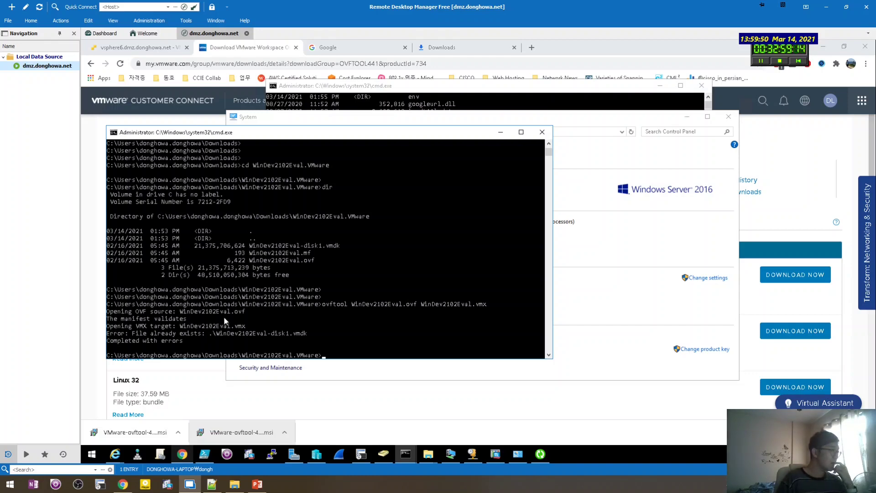
# Open the WinDev2102Eval.VMware folder on the remote server and view the ovftool output.
pyautogui.click(601, 338)
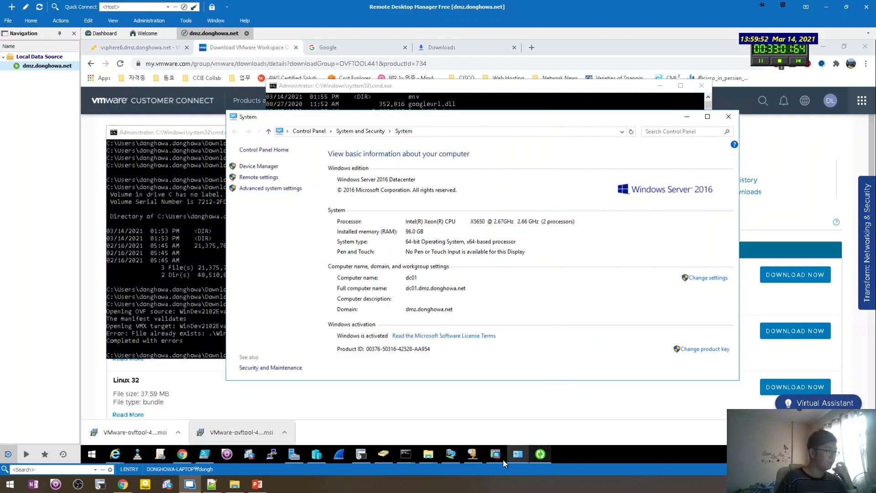
pyautogui.click(428, 453)
pyautogui.click(653, 427)
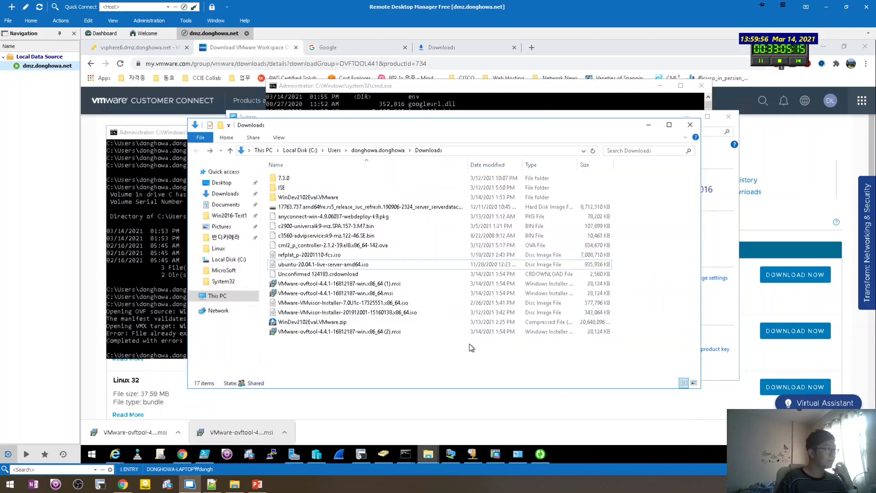
pyautogui.doubleClick(334, 197)
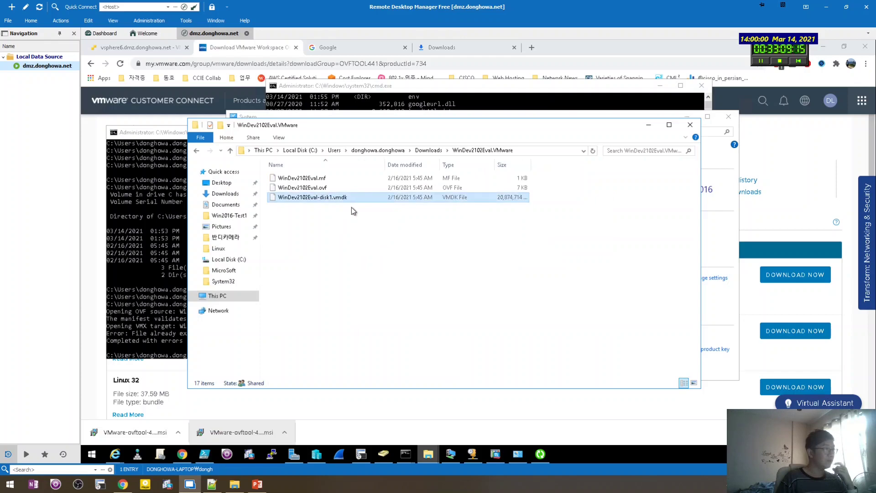
pyautogui.click(162, 311)
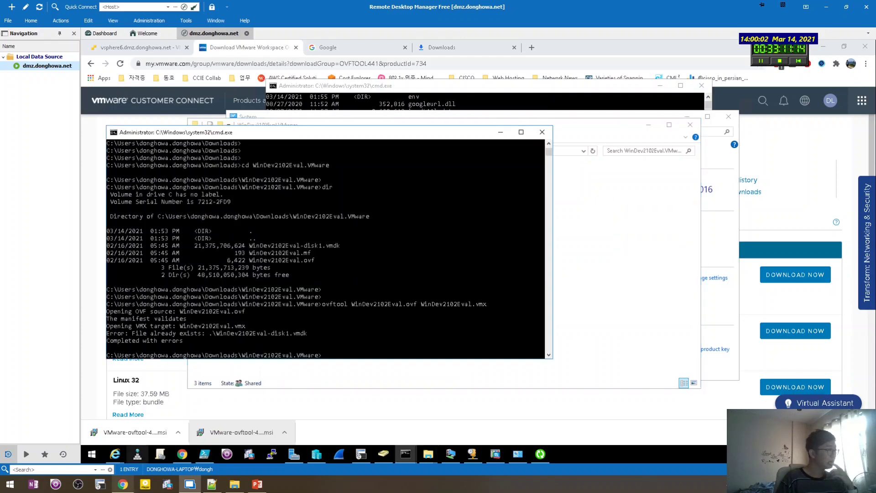
# Highlight the forum post's steps for editing the hardware version and converting VMX back to OVF.
pyautogui.hotkey('alt', 'Tab')
pyautogui.moveTo(161, 259); pyautogui.dragTo(261, 264)
pyautogui.click(196, 259)
pyautogui.click(322, 253)
pyautogui.click(312, 250)
pyautogui.click(168, 265)
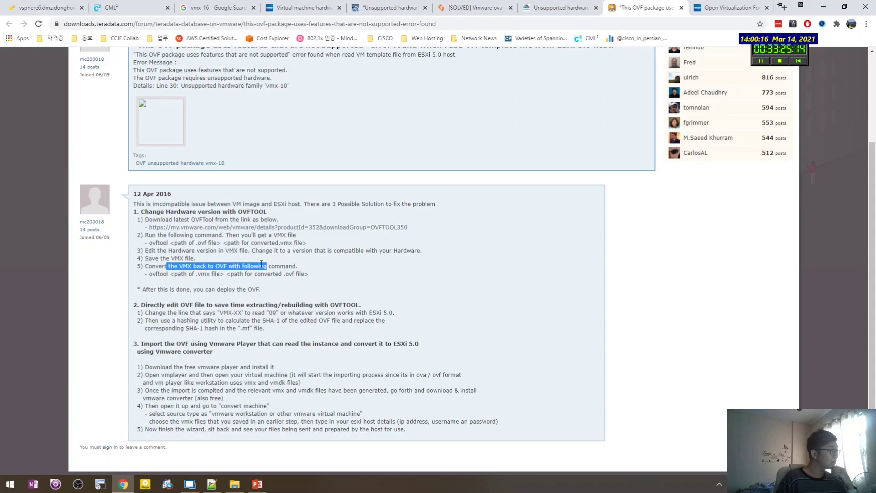
# Clear the forum highlight and return to the remote session showing the ovftool output.
pyautogui.click(262, 261)
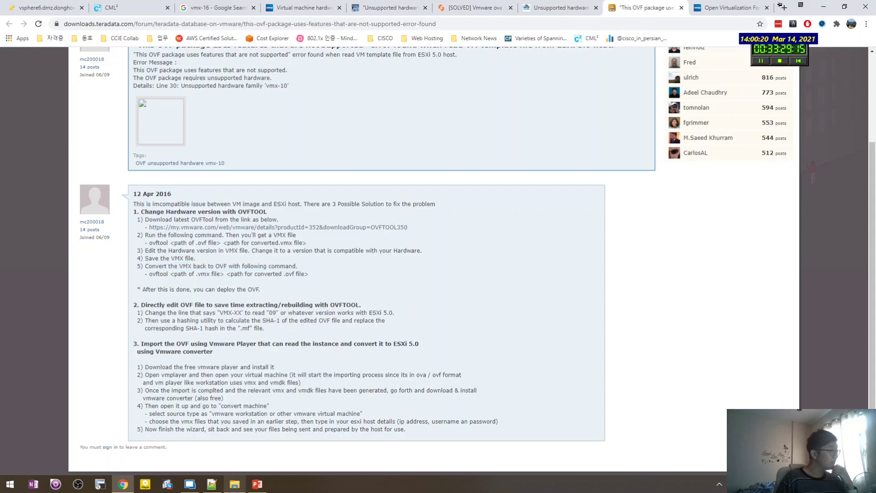
pyautogui.click(234, 484)
pyautogui.click(233, 485)
pyautogui.click(189, 484)
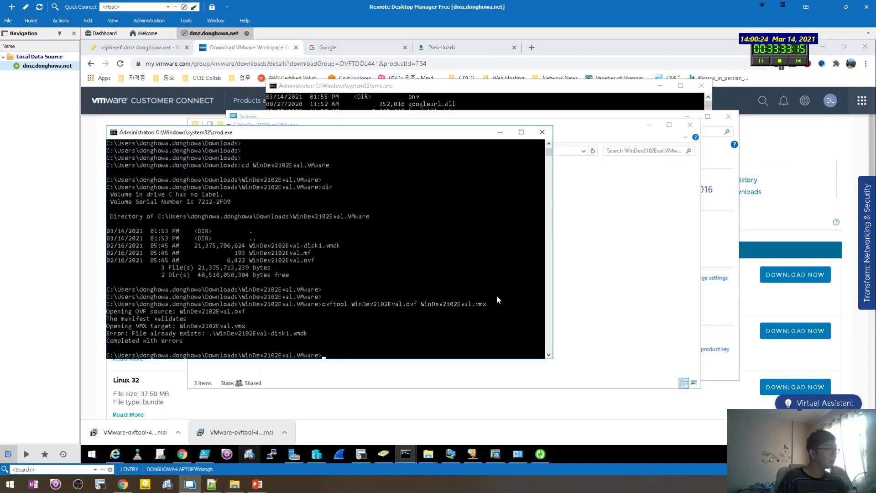
# Make the WinDev2102Eval.ovf.bak backup, moving between the ovftool output and the folder listing.
pyautogui.click(351, 201)
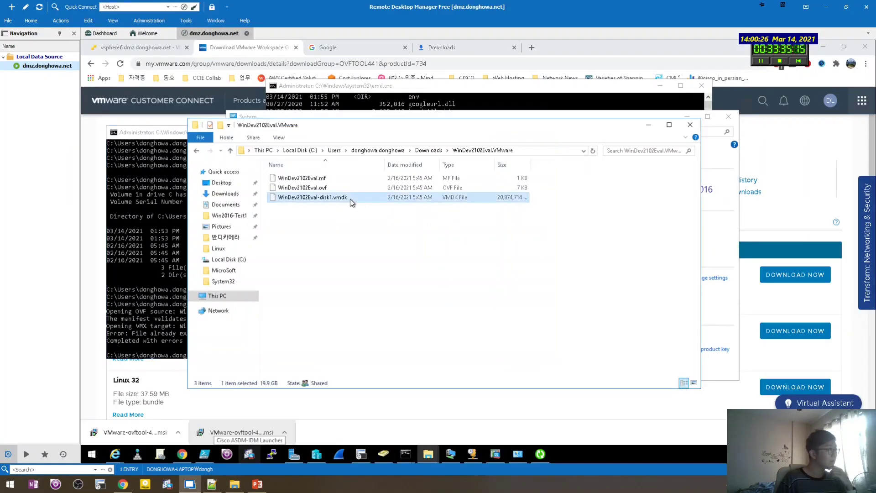
pyautogui.click(163, 275)
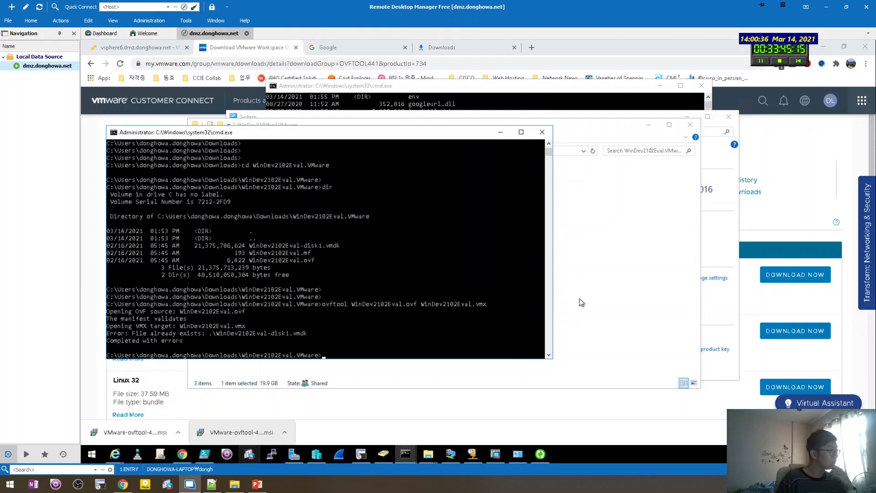
pyautogui.click(605, 296)
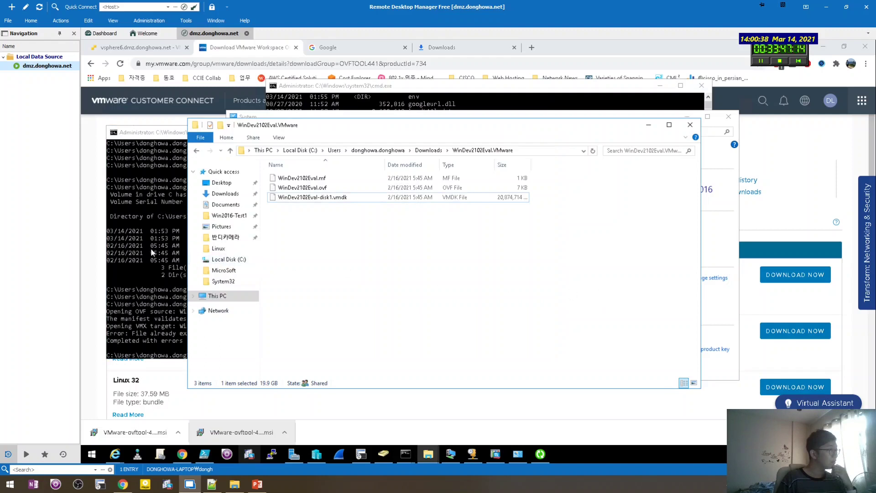
pyautogui.click(152, 252)
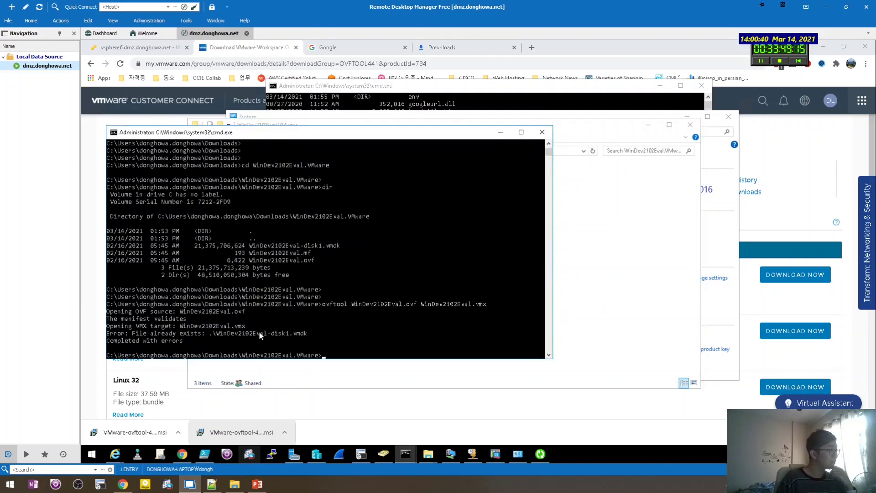
pyautogui.click(584, 295)
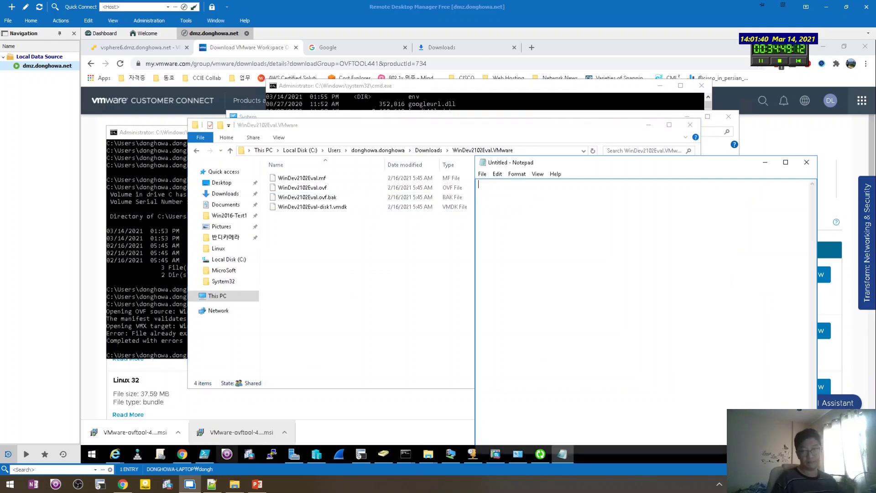
# Open WinDev2102Eval.ovf in Notepad, change vmx-16 to vmx-15, then save and close it.
pyautogui.moveTo(320, 187); pyautogui.dragTo(605, 220)
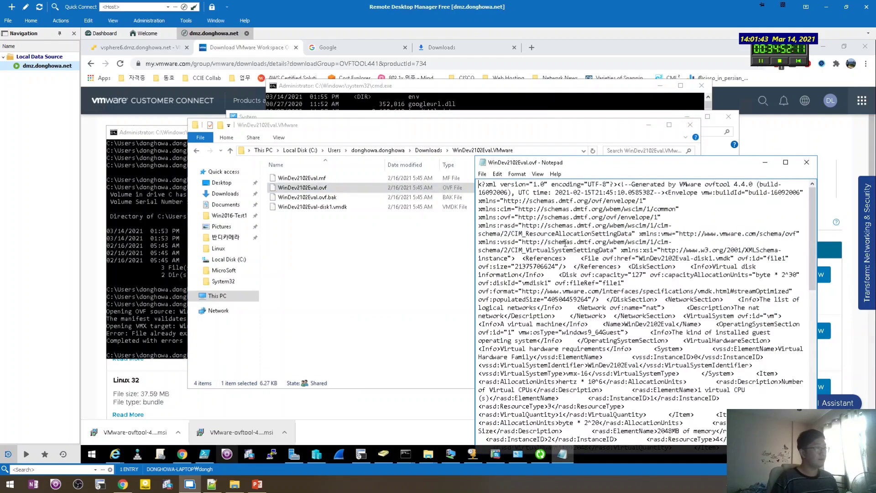
pyautogui.click(329, 197)
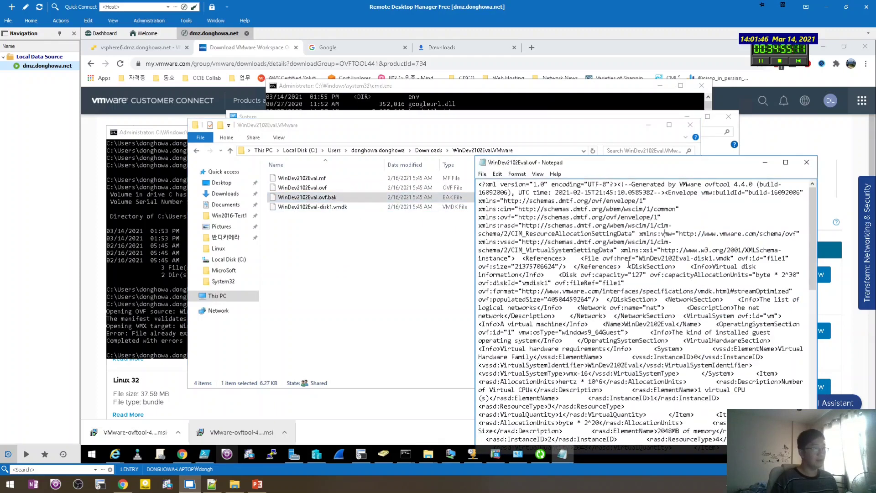
pyautogui.hotkey('ctrl', 'f')
pyautogui.write('vmx')
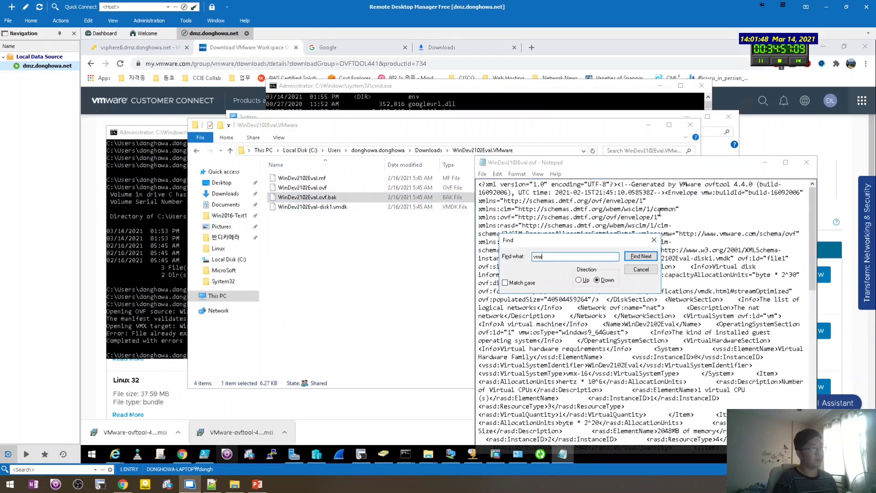
pyautogui.press('Return')
pyautogui.press('Escape')
pyautogui.press('Right')
pyautogui.press('Right')
pyautogui.press('Right')
pyautogui.press('BackSpace')
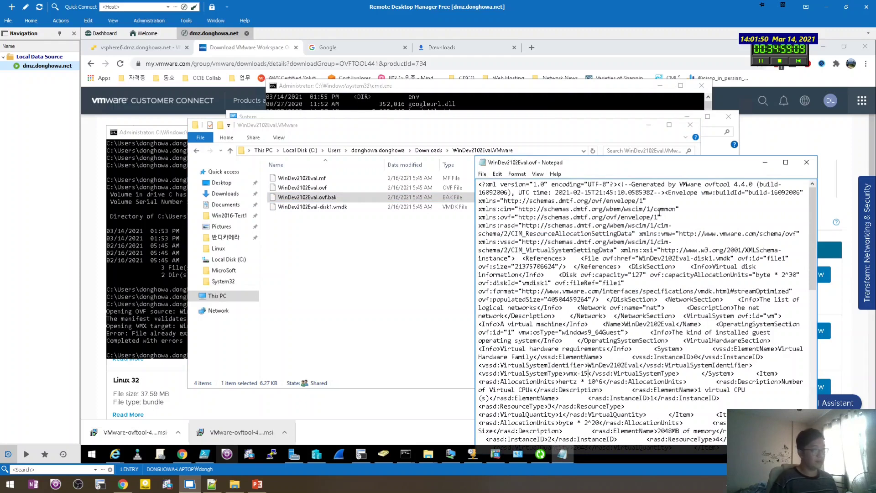
pyautogui.write('5')
pyautogui.hotkey('ctrl', 's')
pyautogui.hotkey('alt', 'F4')
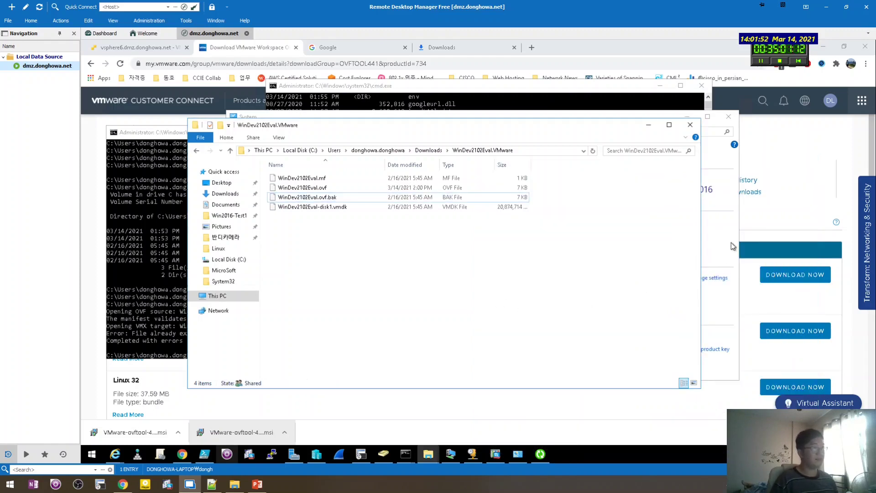
pyautogui.click(733, 246)
# Start an OVF deployment on the ESXi host with WinDev2102Eval.ovf and WinDev2102Eval-disk1.vmdk.
pyautogui.click(137, 47)
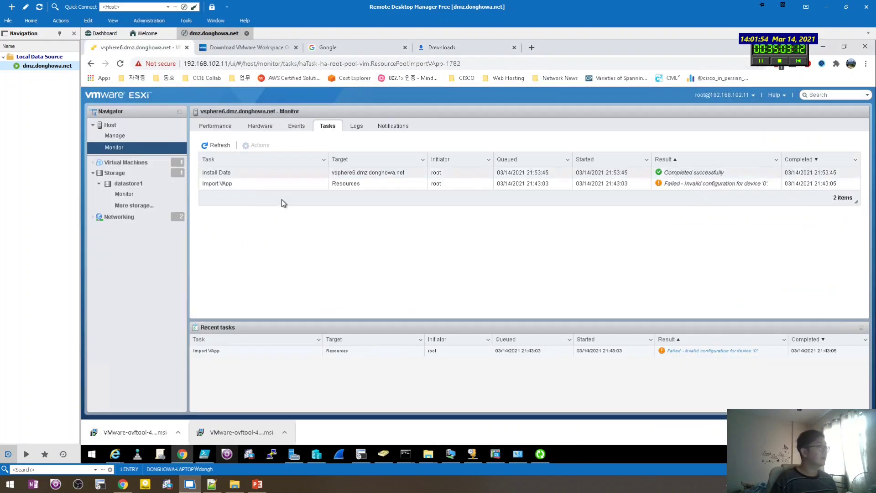
pyautogui.click(126, 162)
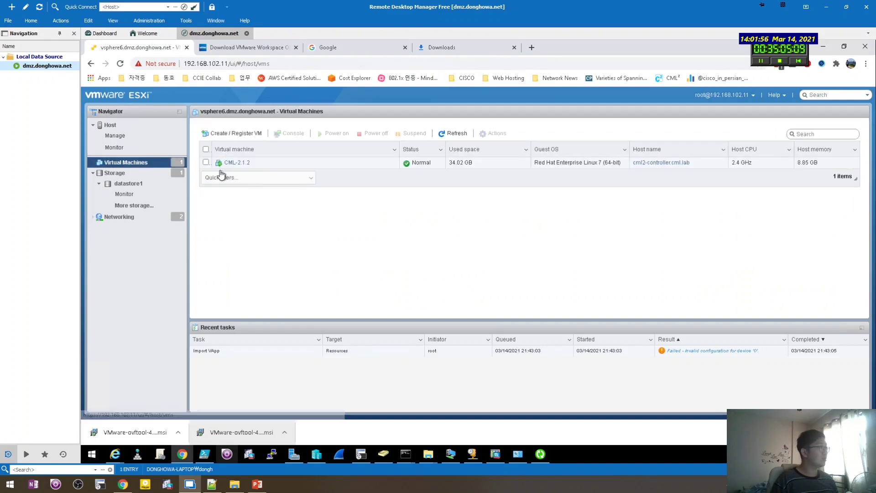
pyautogui.click(206, 132)
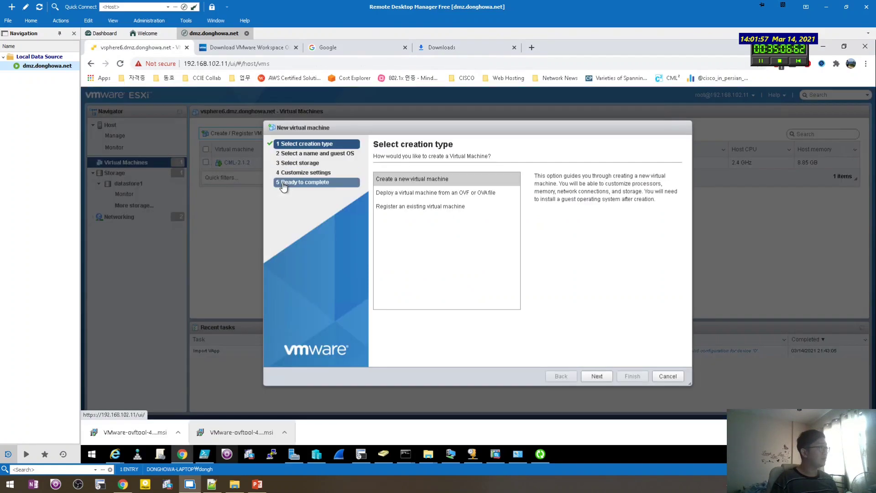
pyautogui.click(431, 194)
pyautogui.click(595, 375)
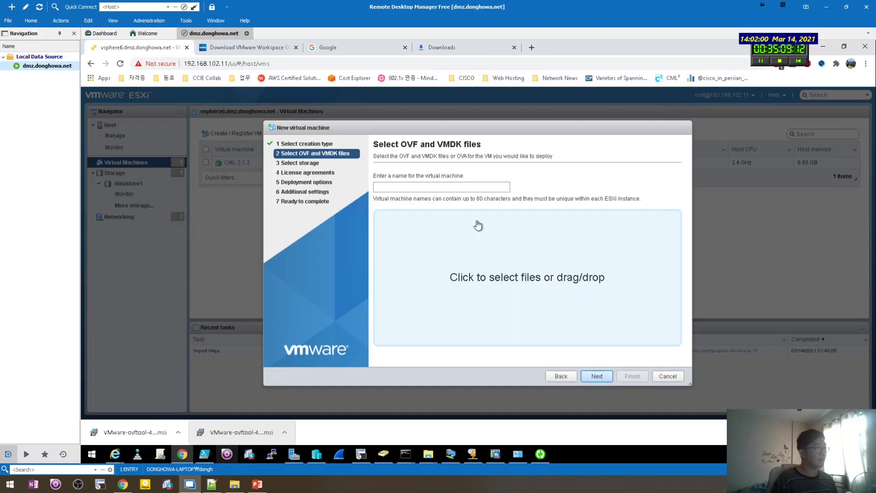
pyautogui.click(414, 263)
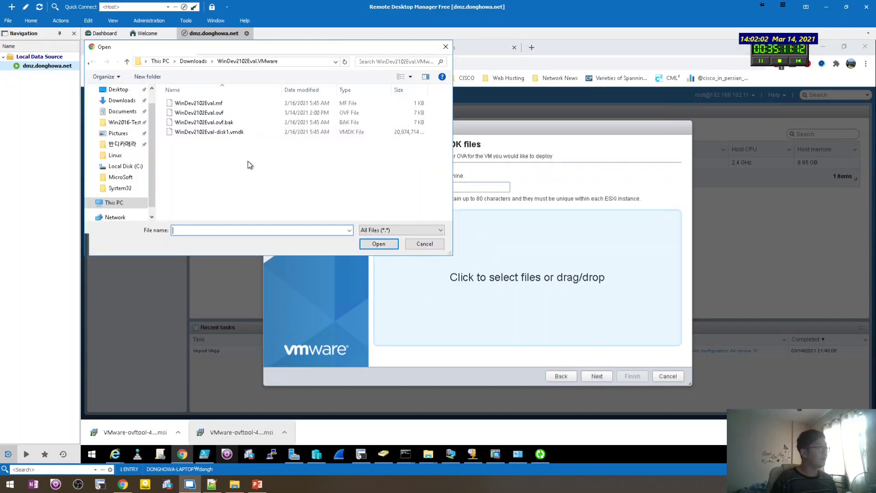
pyautogui.click(223, 114)
pyautogui.keyDown('ctrl'); pyautogui.click(225, 132); pyautogui.keyUp('ctrl')
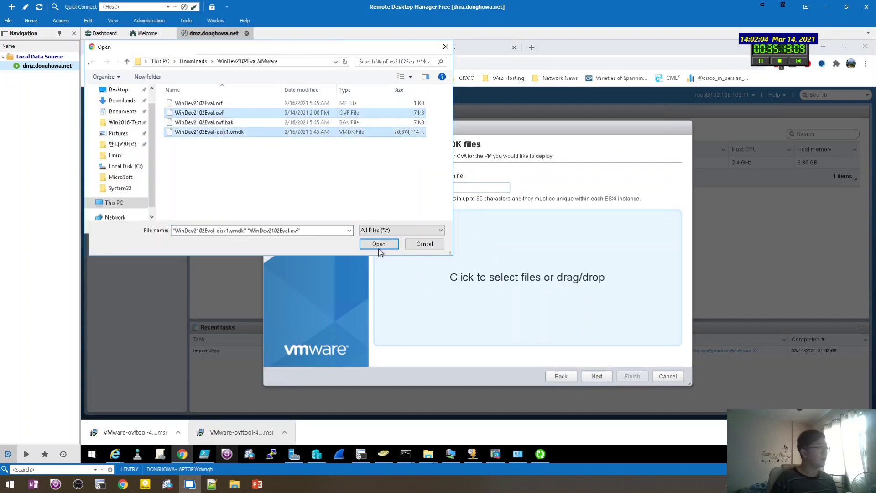
pyautogui.click(379, 244)
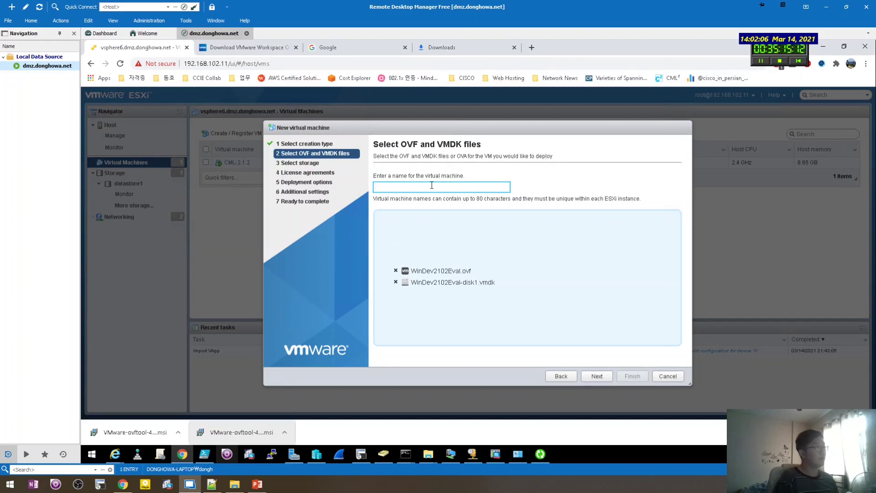
# Name the VM CML-Win10, map the nat network to Win10 to CML, and finish.
pyautogui.write('WIN')
pyautogui.write('CML-Win10')
pyautogui.click(599, 377)
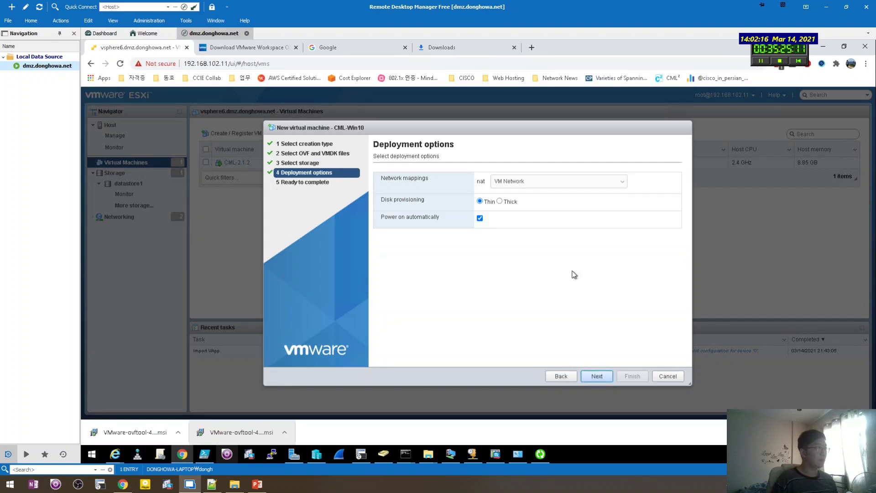
pyautogui.click(523, 182)
pyautogui.click(521, 203)
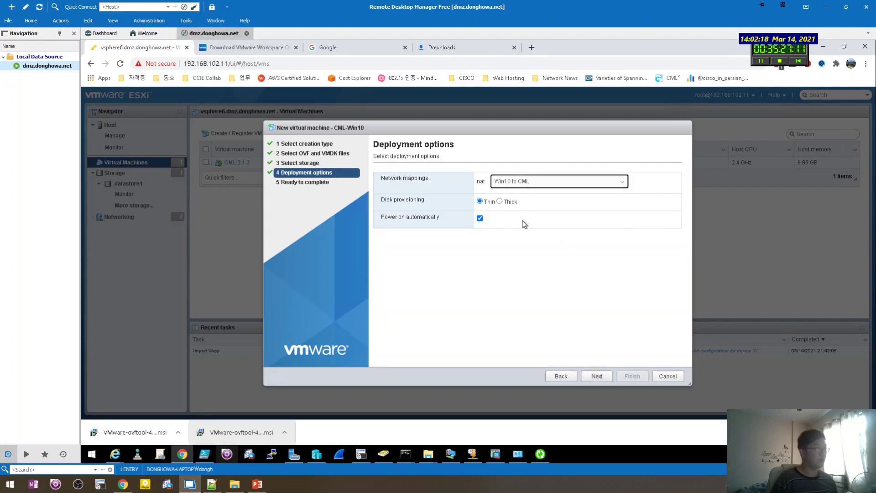
pyautogui.click(602, 377)
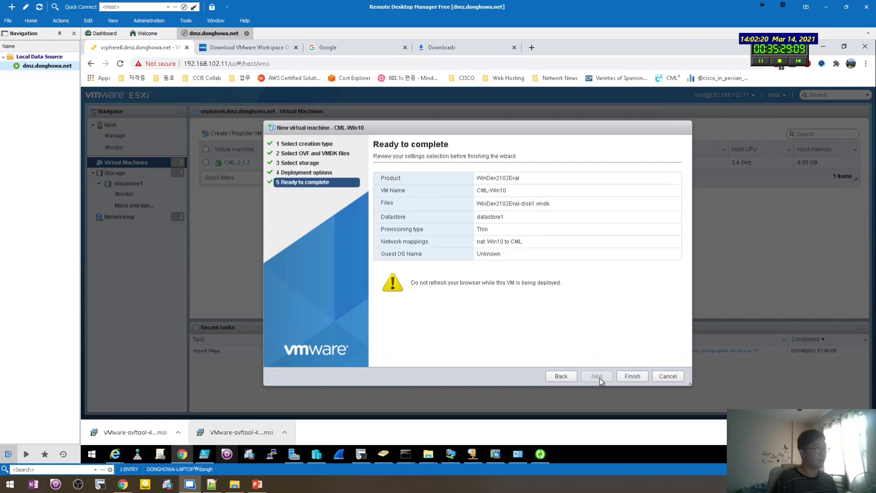
pyautogui.click(632, 376)
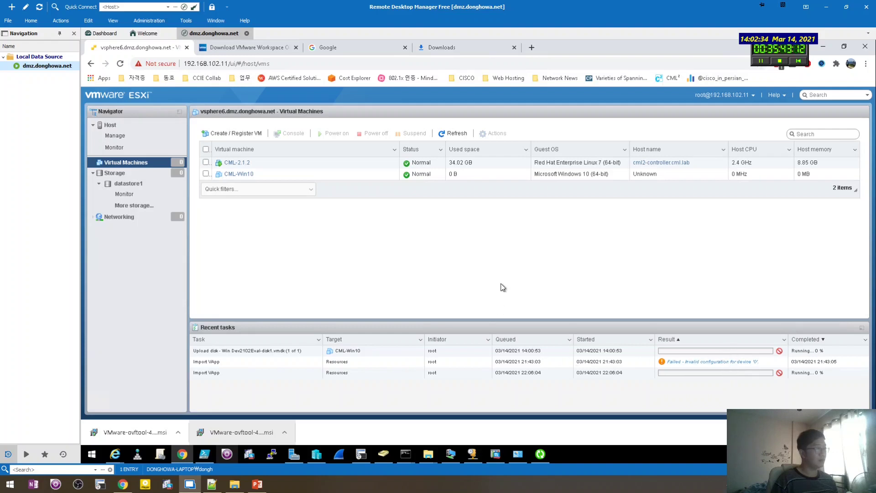
# Check the teradata forum link in the browser, then delete its URL line from the notes.
pyautogui.click(234, 484)
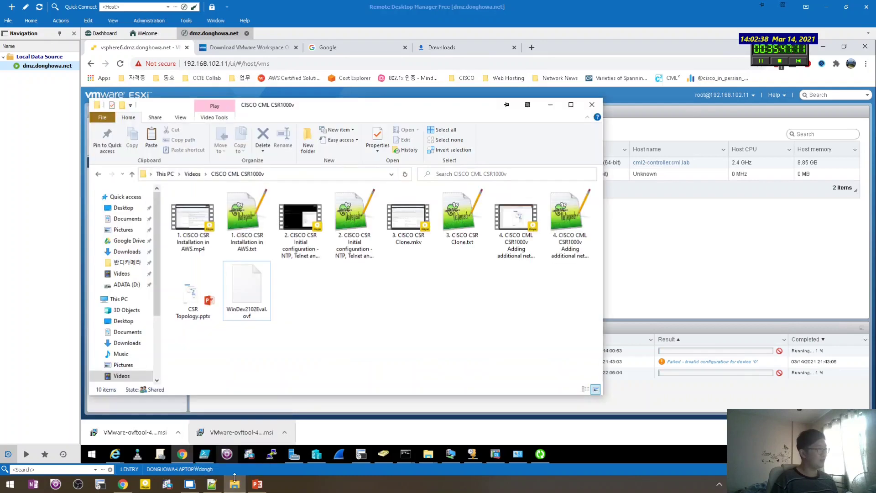
pyautogui.click(212, 484)
pyautogui.moveTo(509, 345); pyautogui.dragTo(341, 256)
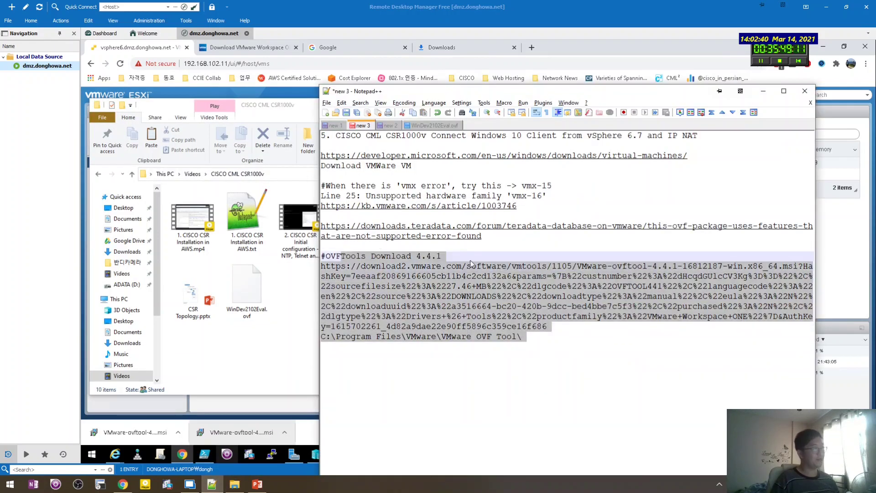
pyautogui.click(555, 259)
pyautogui.click(564, 186)
pyautogui.press('Down')
pyautogui.press('Down')
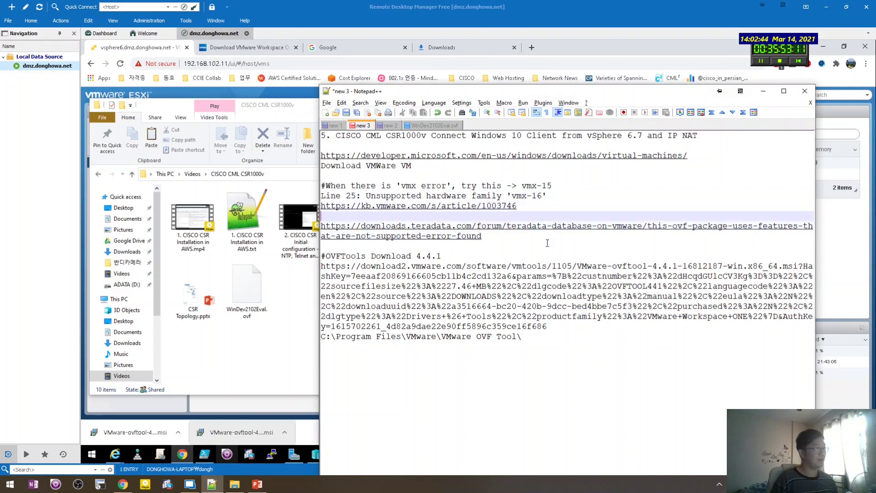
pyautogui.moveTo(550, 238); pyautogui.dragTo(305, 226)
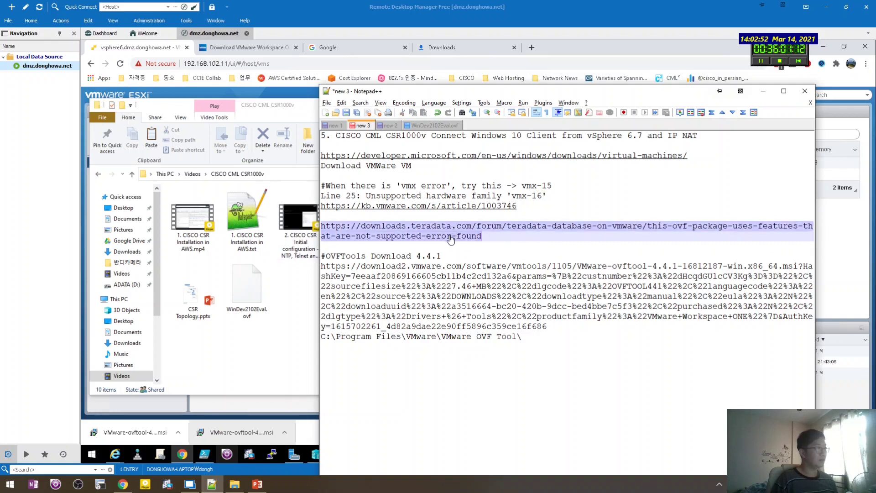
pyautogui.doubleClick(452, 245)
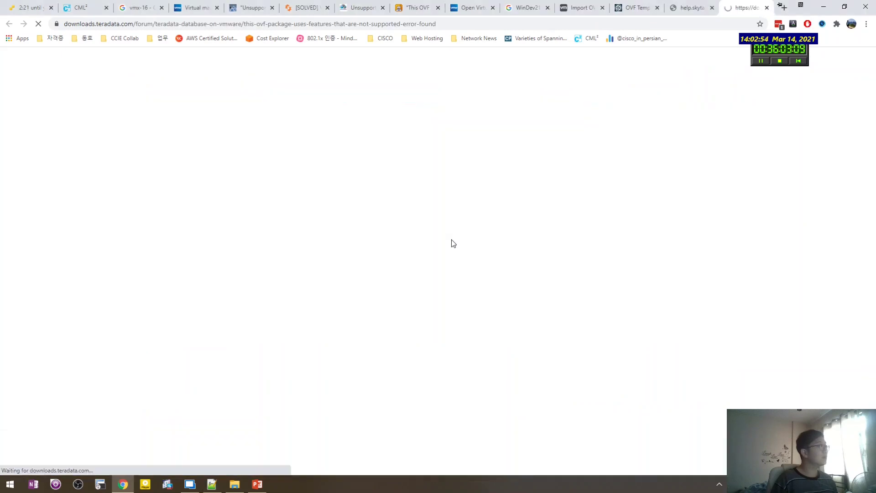
pyautogui.scroll(-3, 451, 239)
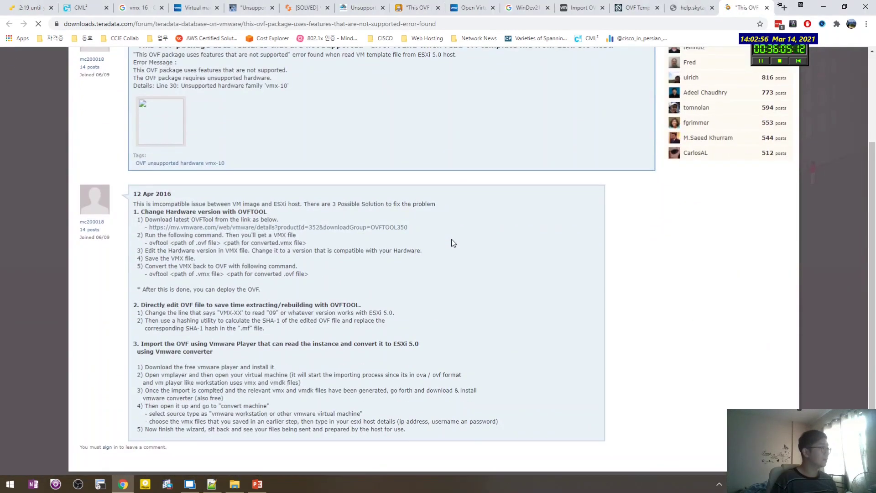
pyautogui.moveTo(447, 275); pyautogui.dragTo(447, 273)
pyautogui.hotkey('alt', 'Tab')
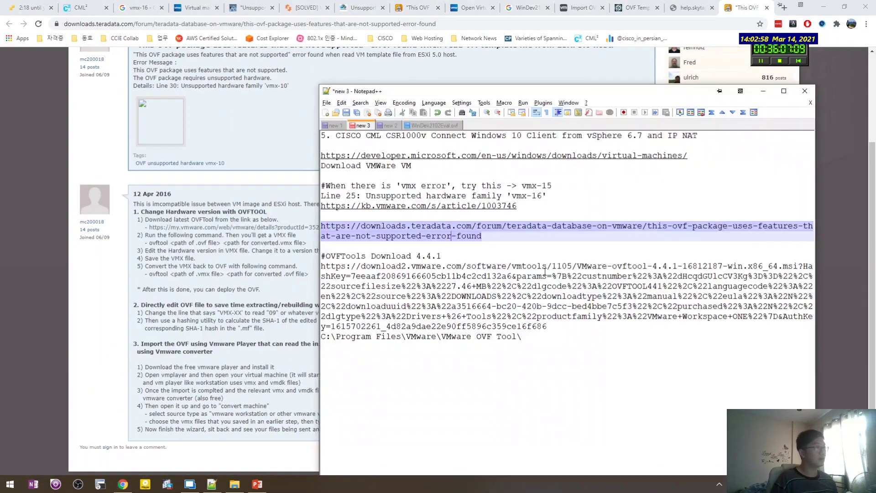
pyautogui.press('Delete')
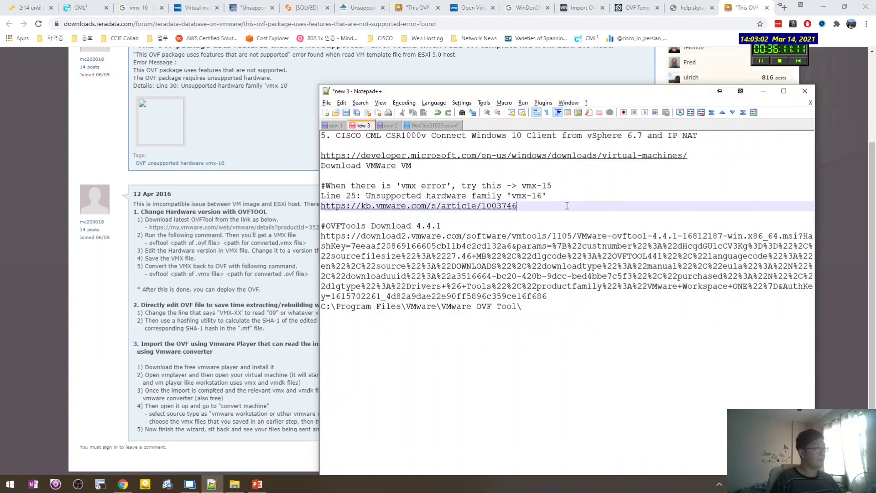
# Add a dash after the OVFTools Download line and review the OVFTools and kb.vmware.com notes.
pyautogui.click(493, 230)
pyautogui.write('-')
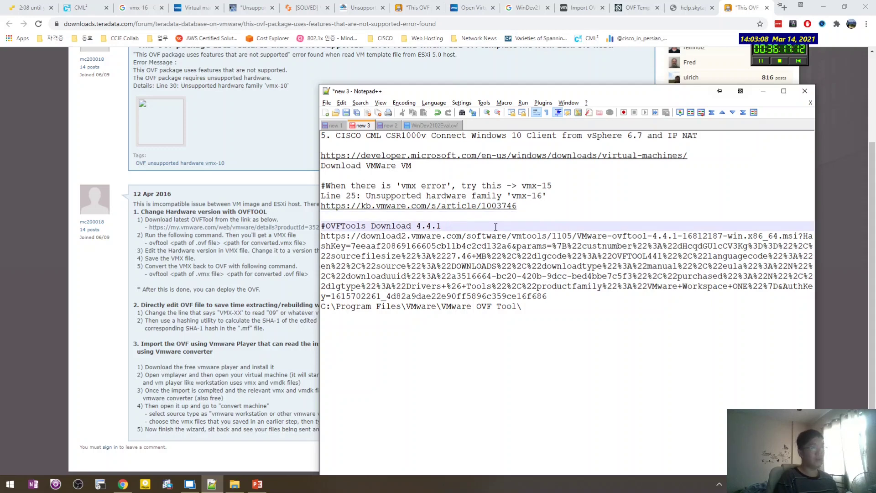
pyautogui.moveTo(564, 319); pyautogui.dragTo(322, 224)
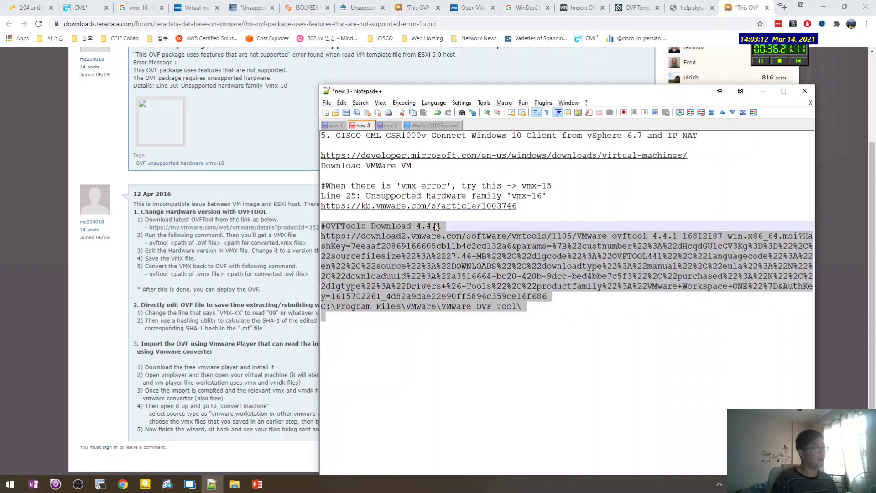
pyautogui.click(448, 214)
pyautogui.click(493, 322)
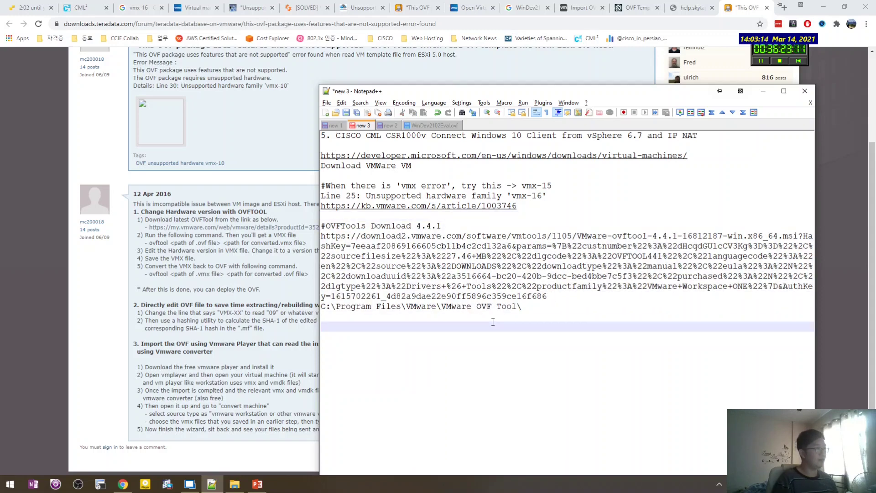
pyautogui.moveTo(546, 195); pyautogui.dragTo(282, 185)
pyautogui.click(538, 201)
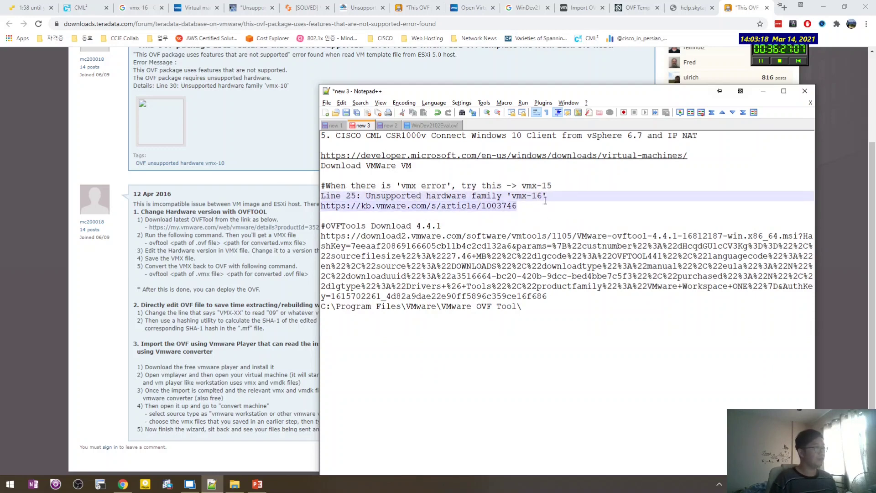
pyautogui.click(517, 206)
pyautogui.hotkey('shift', 'Home')
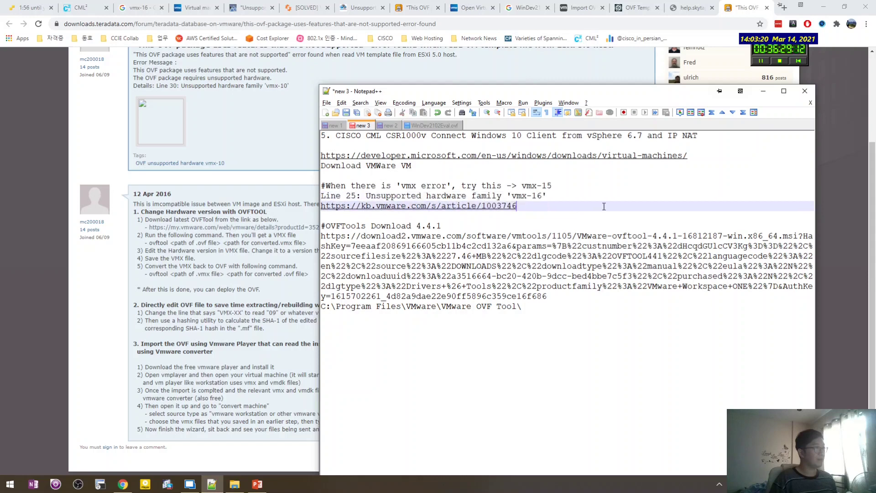
# Append 'for vsphere 6.7' to the vmx-15 line and put Notepad++ away.
pyautogui.click(590, 184)
pyautogui.write('for')
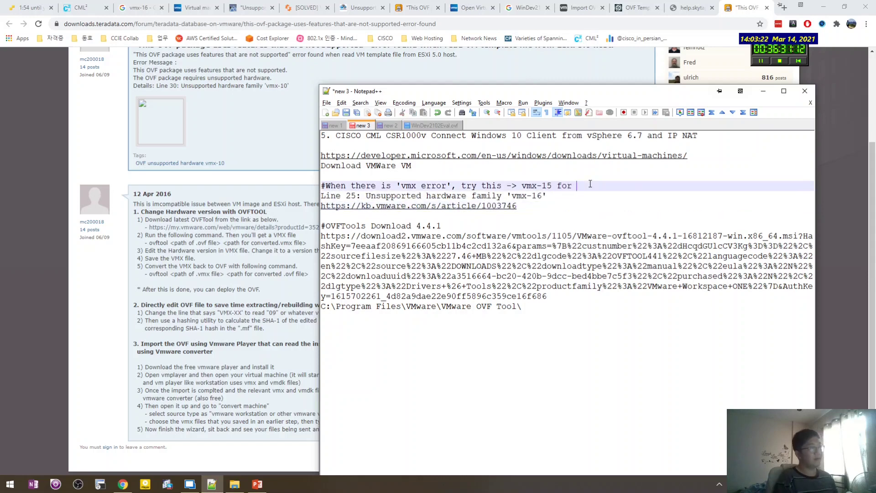
pyautogui.write(' vsphere 6.7')
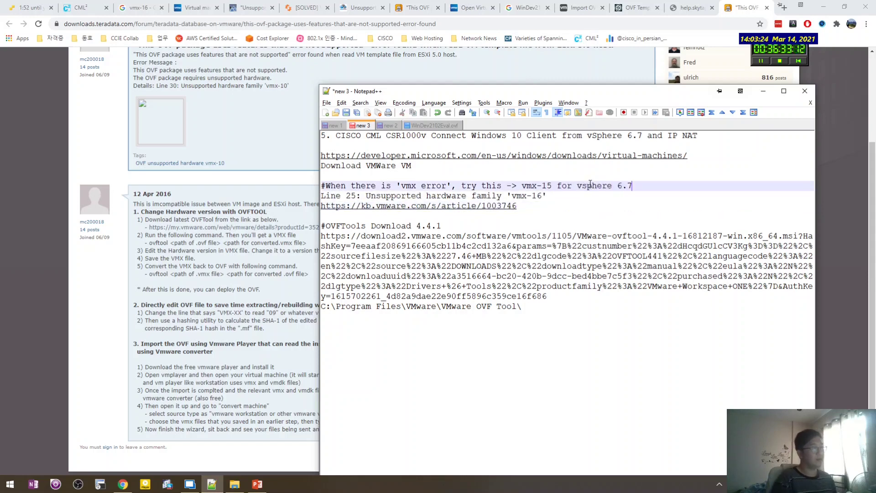
pyautogui.press('Down')
pyautogui.press('Down')
pyautogui.press('Down')
pyautogui.press('Down')
pyautogui.press('Down')
pyautogui.press('Down')
pyautogui.press('Down')
pyautogui.press('Down')
pyautogui.press('Down')
pyautogui.press('Down')
pyautogui.press('Down')
pyautogui.press('Down')
pyautogui.press('Down')
pyautogui.press('Down')
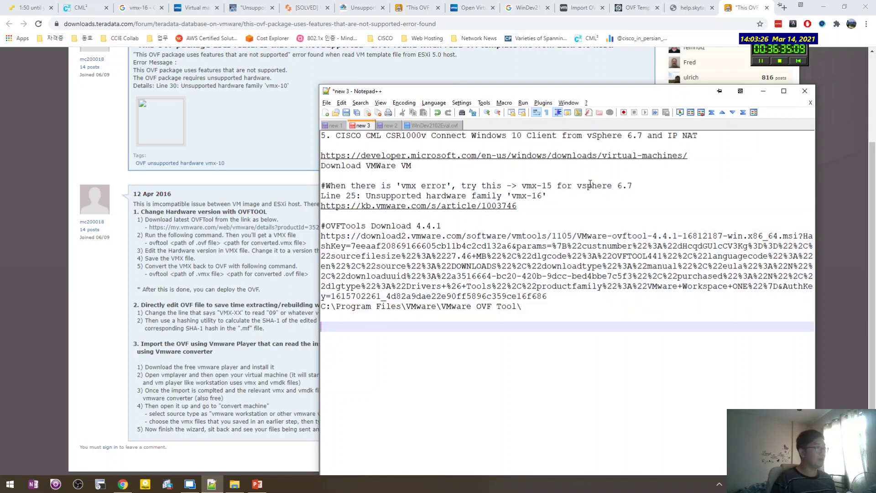
pyautogui.click(211, 484)
pyautogui.click(190, 483)
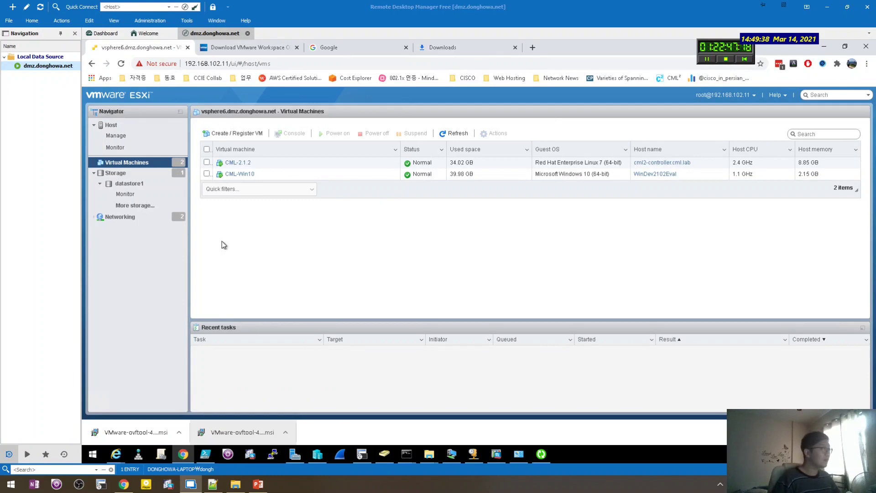
# Select CML-Win10 in the Virtual Machines list and open its console to the Windows 10 desktop.
pyautogui.click(207, 175)
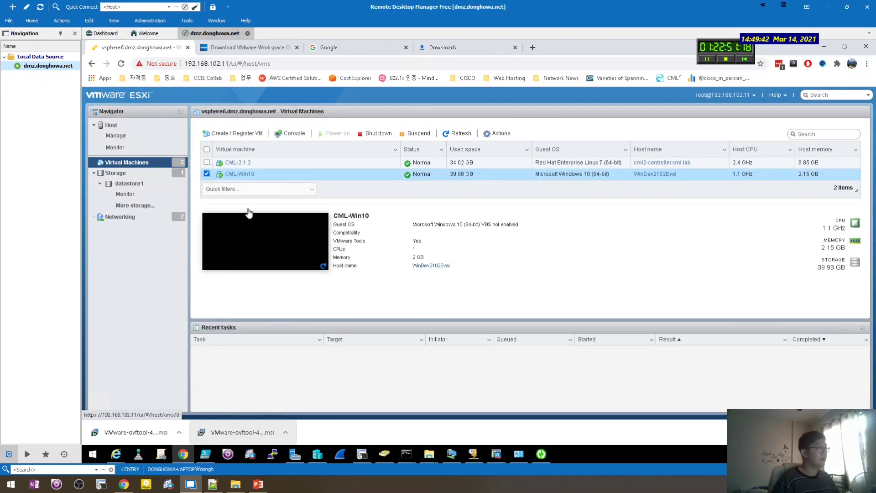
pyautogui.click(251, 237)
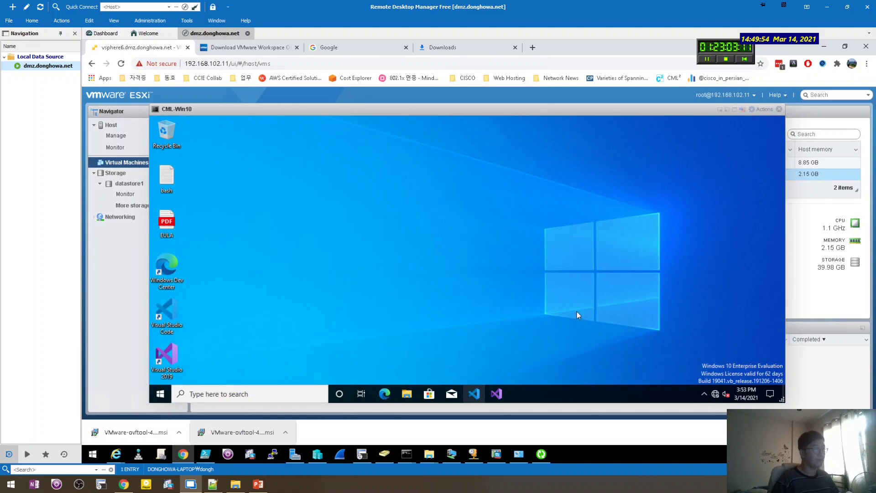
# Unpin Visual Studio 2019, Mail, Microsoft Store and Visual Studio Code from the VM's taskbar.
pyautogui.rightClick(477, 394)
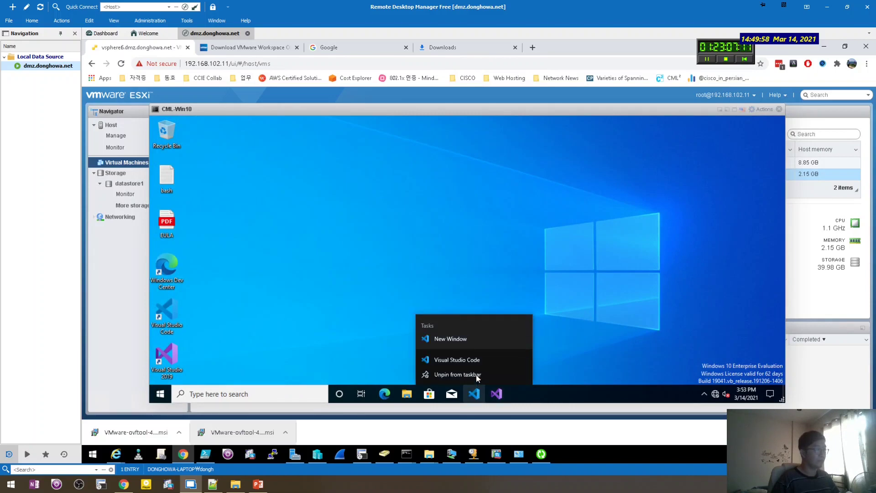
pyautogui.click(476, 384)
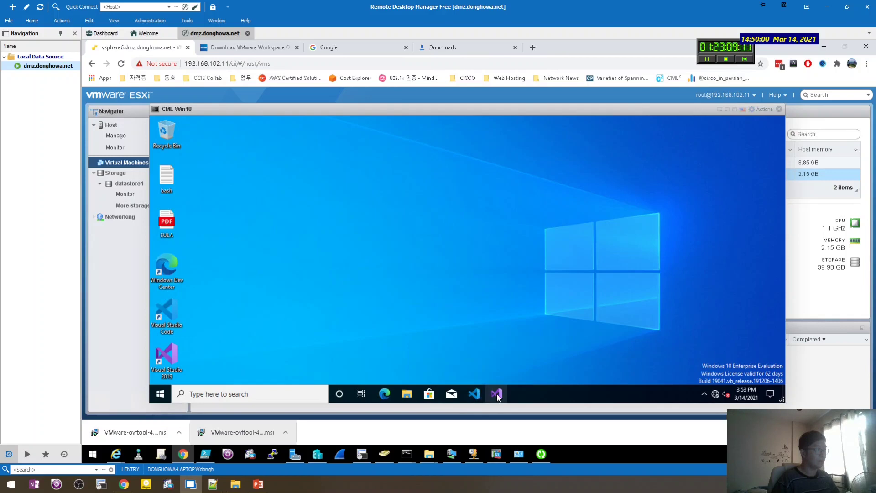
pyautogui.rightClick(502, 390)
pyautogui.click(492, 375)
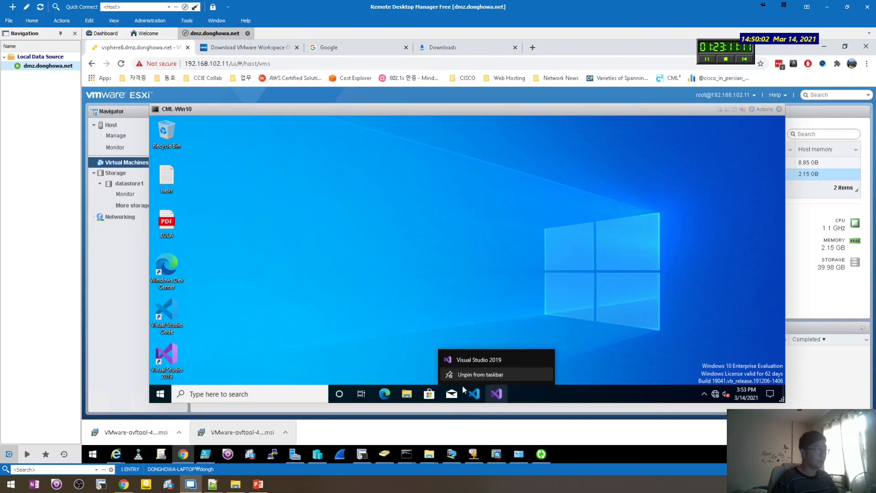
pyautogui.rightClick(456, 381)
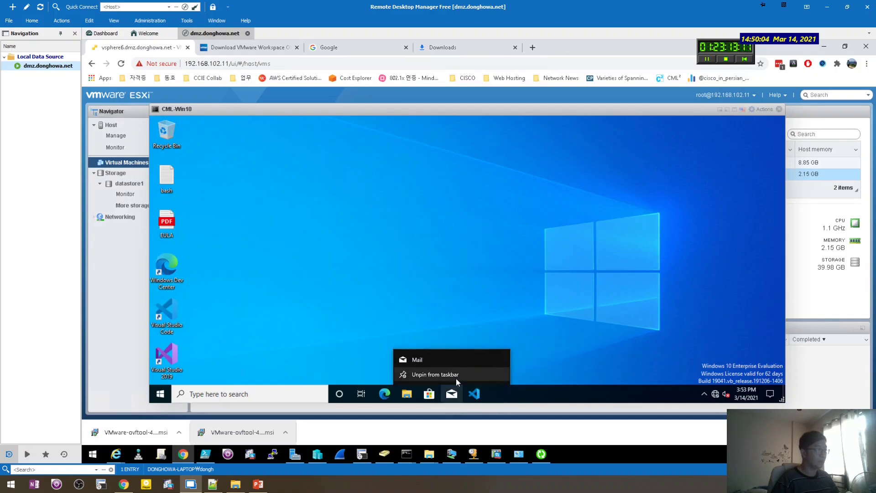
pyautogui.click(419, 377)
pyautogui.rightClick(429, 393)
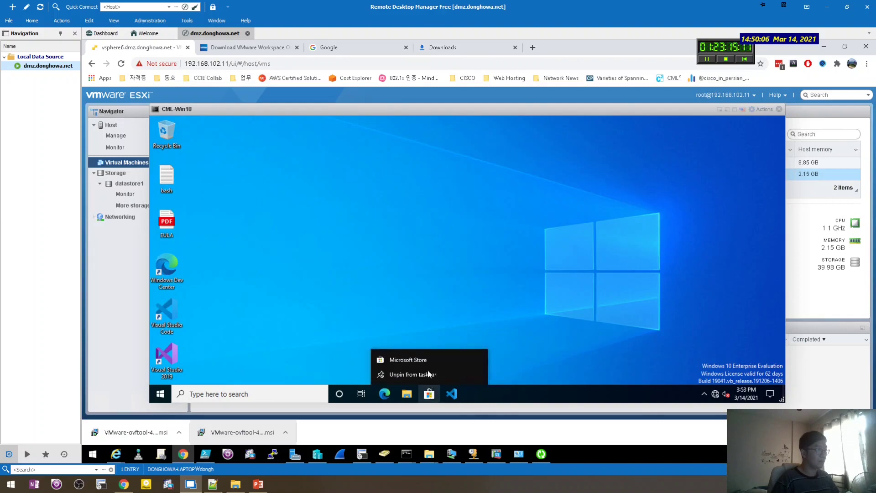
pyautogui.click(430, 375)
pyautogui.rightClick(429, 394)
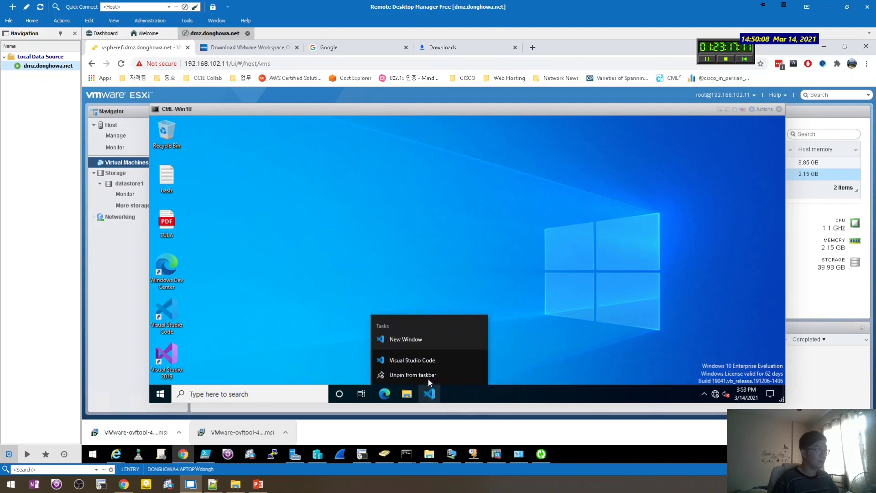
pyautogui.click(429, 375)
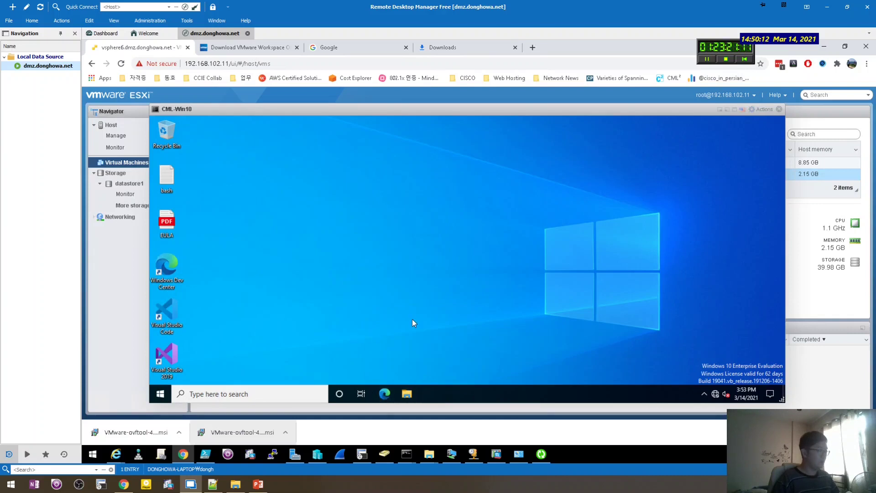
pyautogui.press('super+r')
# Dismiss the Run dialog and run ncpa.cpl from the VM's Windows search.
pyautogui.write('n')
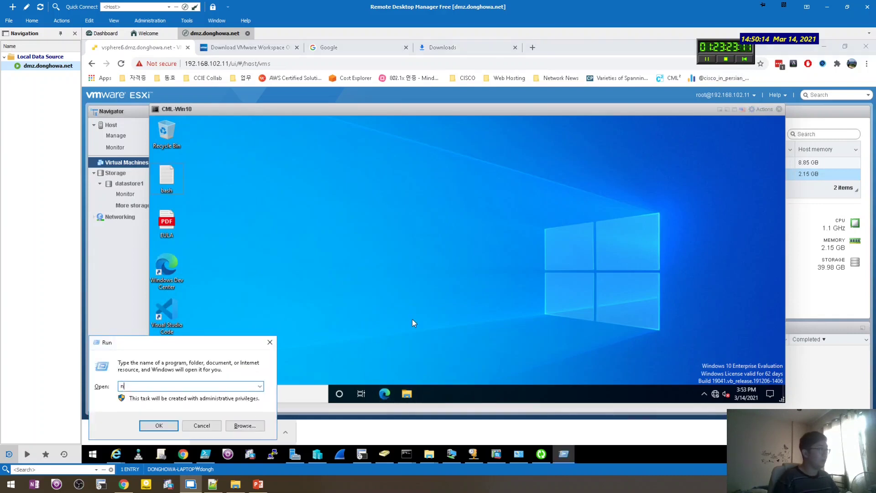
pyautogui.press('Escape')
pyautogui.click(178, 394)
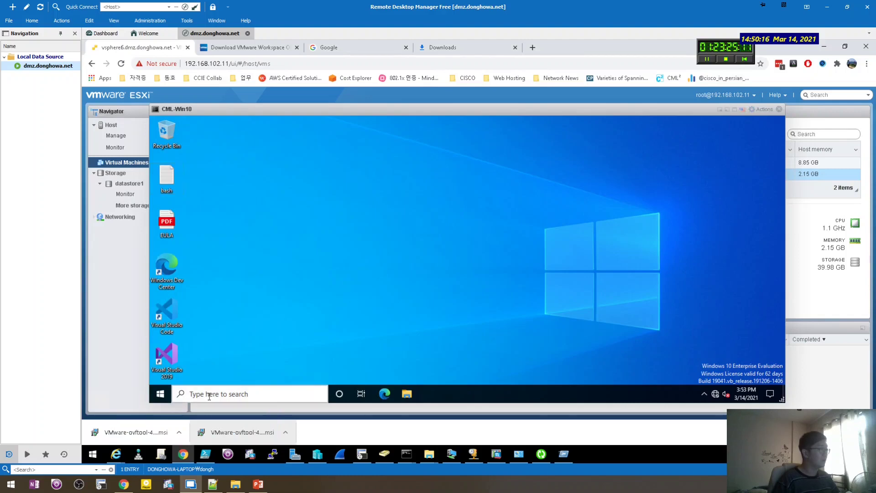
pyautogui.write('n')
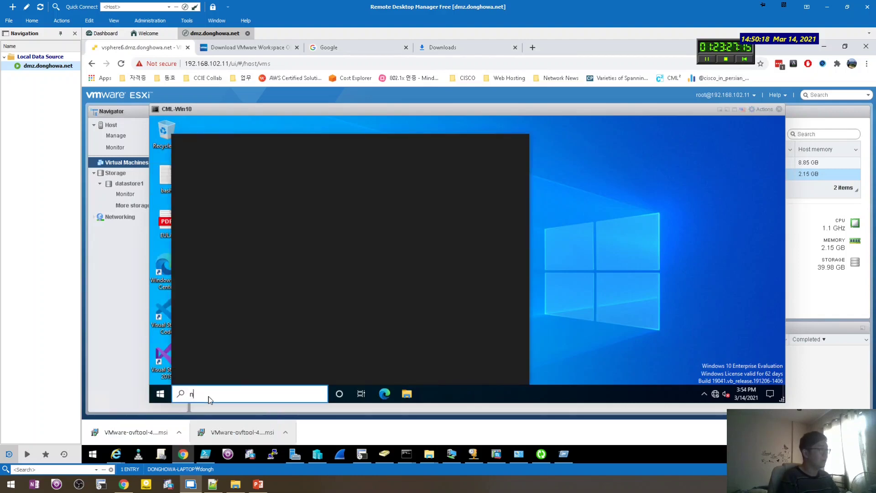
pyautogui.write('cpa.cpl')
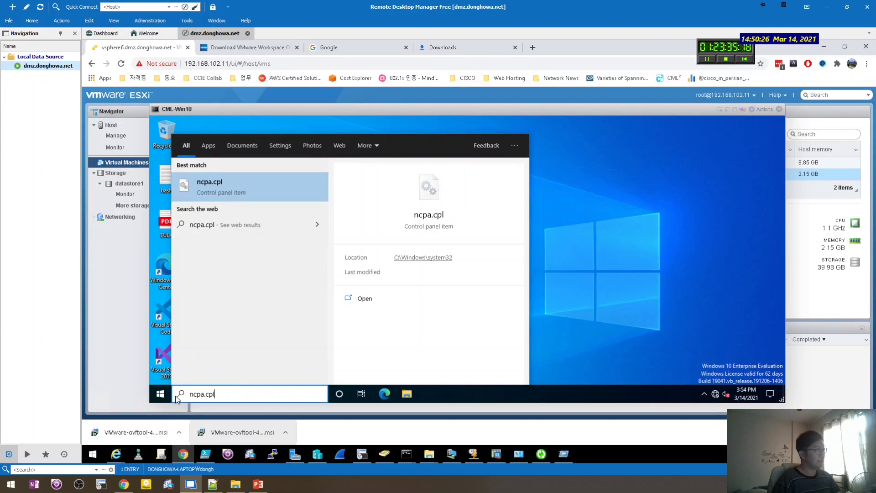
pyautogui.press('Return')
# Open Network & Internet settings from the tray icon, then launch ncpa.cpl from search again.
pyautogui.click(160, 393)
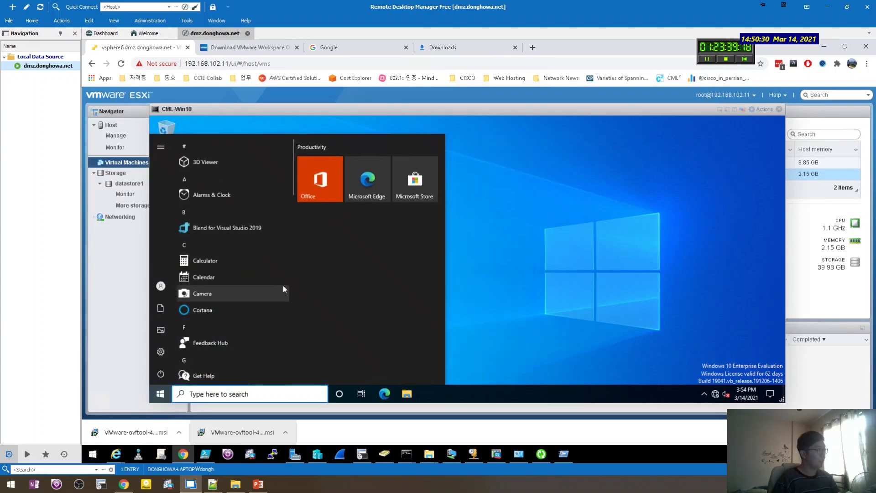
pyautogui.rightClick(715, 393)
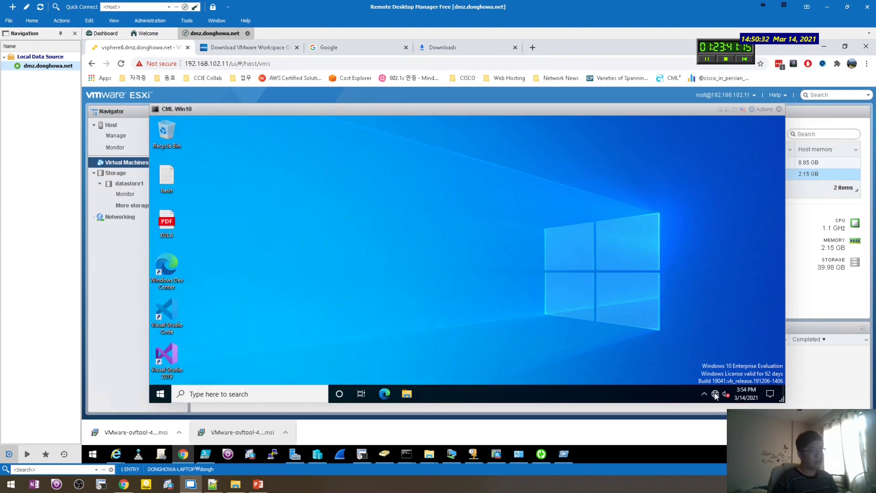
pyautogui.click(714, 382)
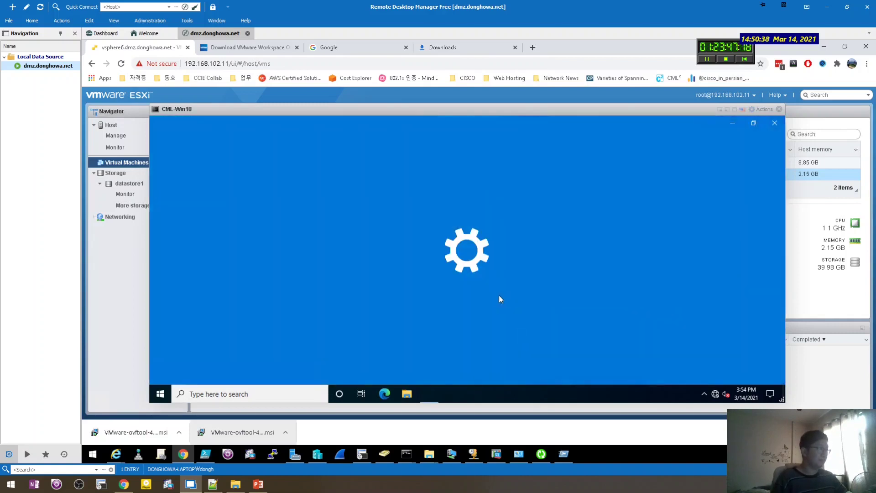
pyautogui.click(213, 393)
pyautogui.write('ncp')
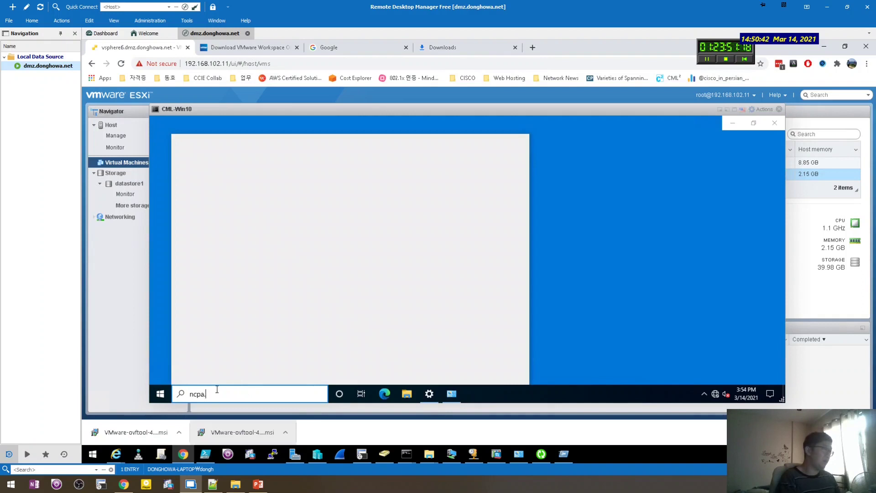
pyautogui.write('a.cpl')
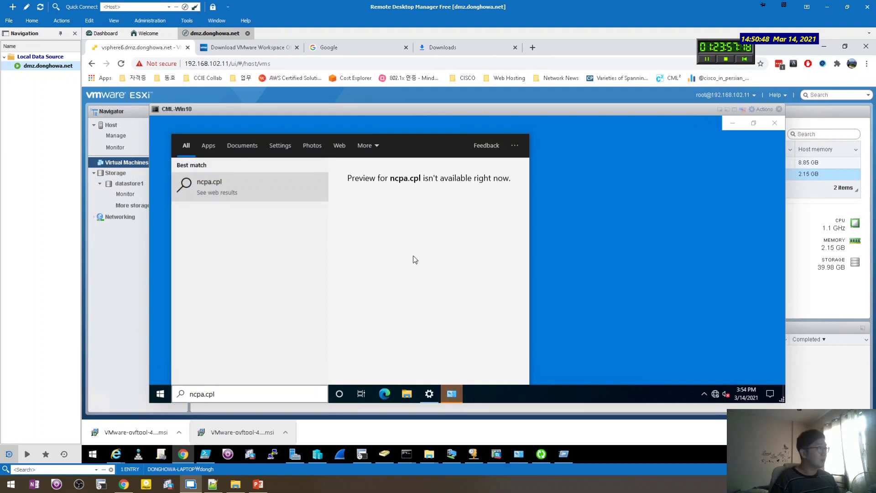
pyautogui.press('Return')
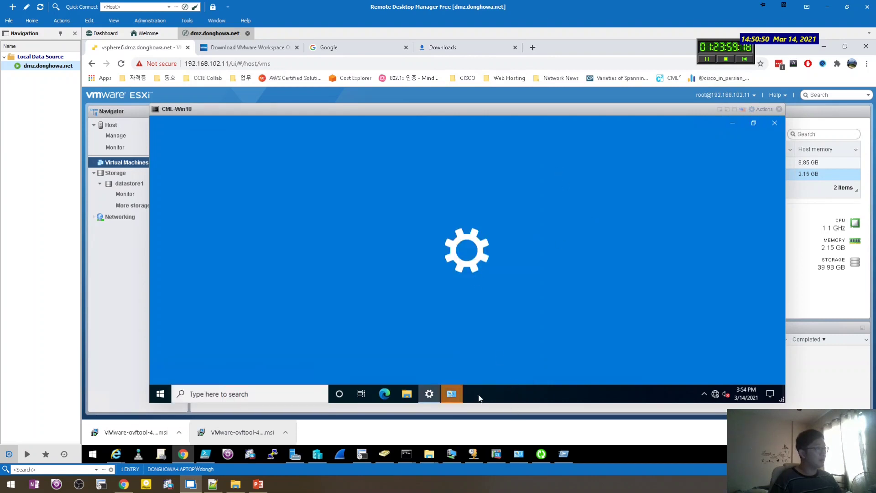
# Run ncpa.cpl as a new task from Task Manager and select the Ethernet0 adapter.
pyautogui.rightClick(487, 397)
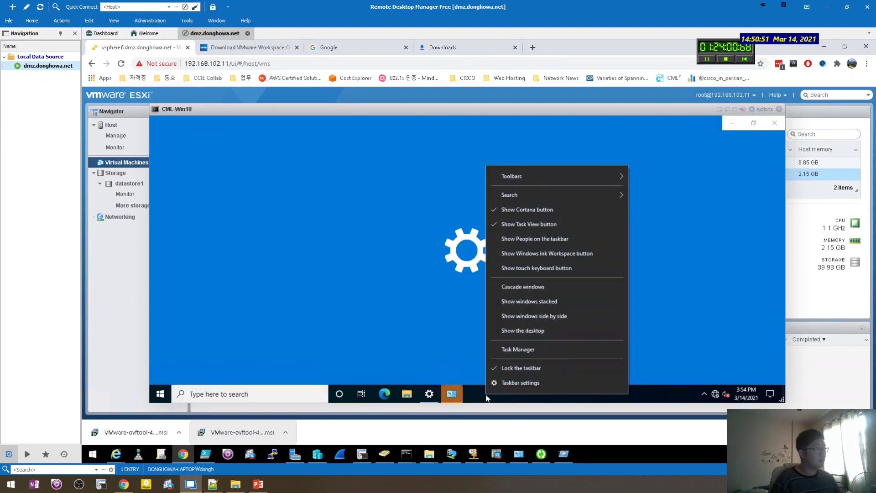
pyautogui.click(518, 346)
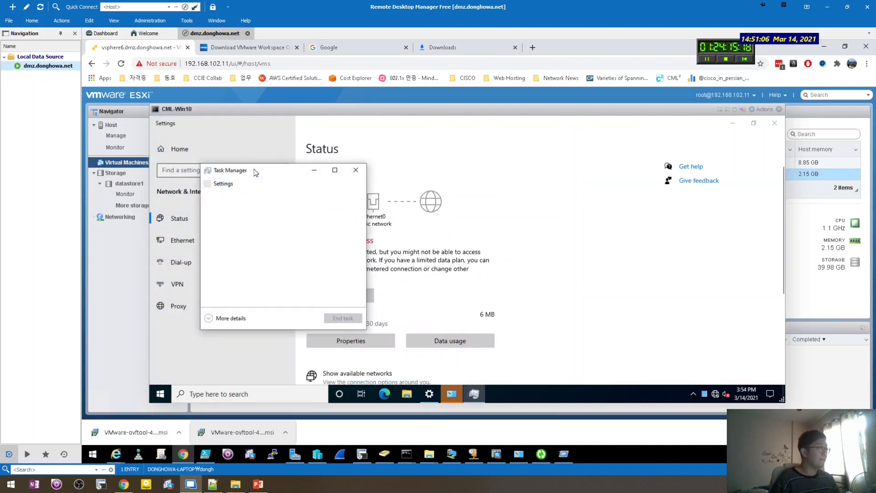
pyautogui.click(267, 328)
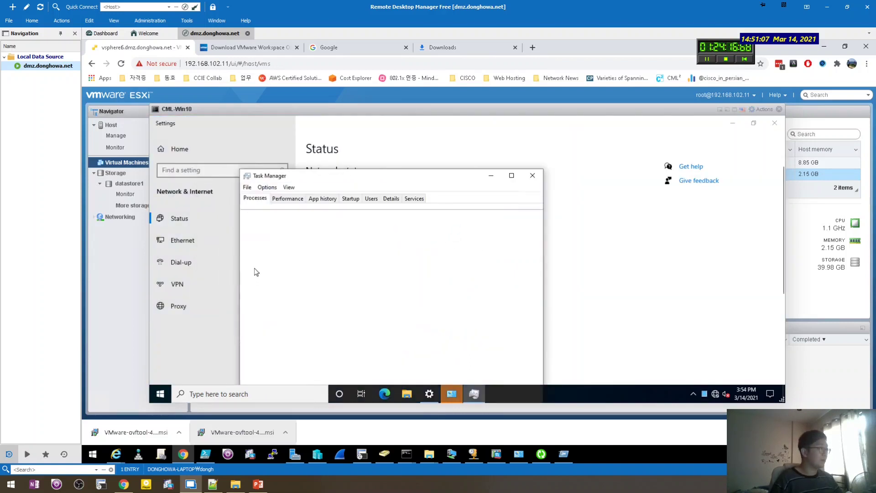
pyautogui.click(247, 187)
pyautogui.click(299, 200)
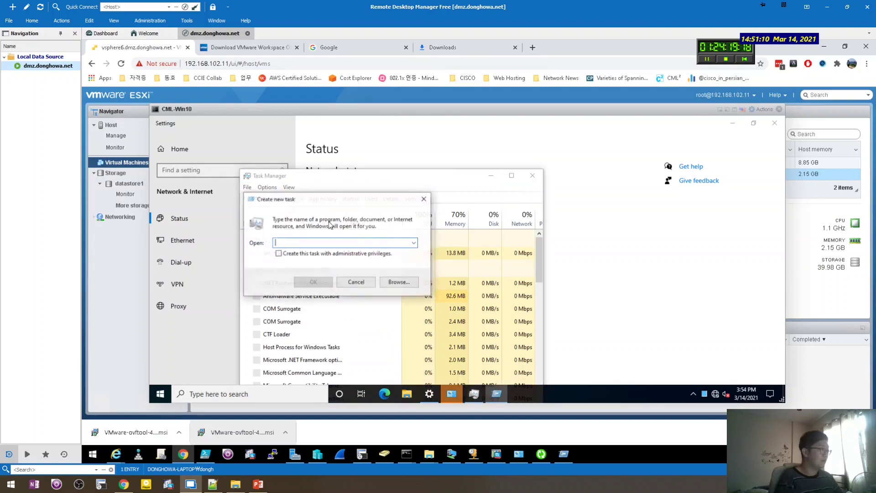
pyautogui.write('ncpa.cpl')
pyautogui.press('Return')
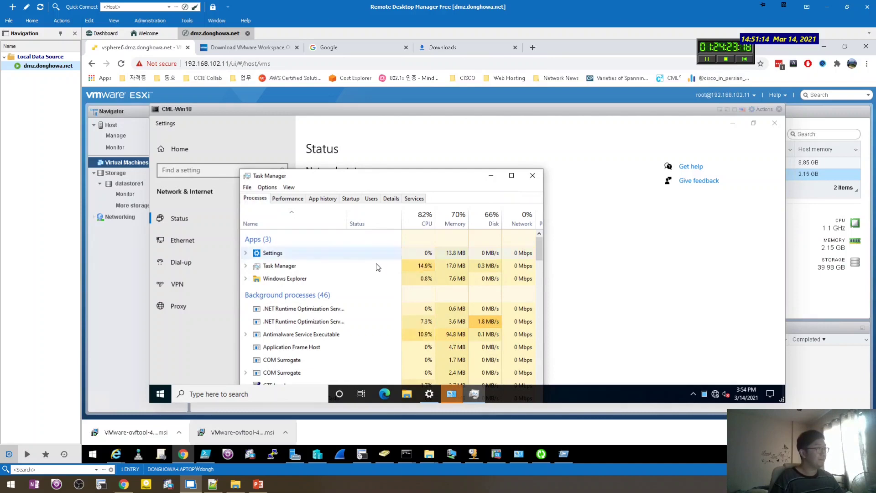
pyautogui.click(269, 170)
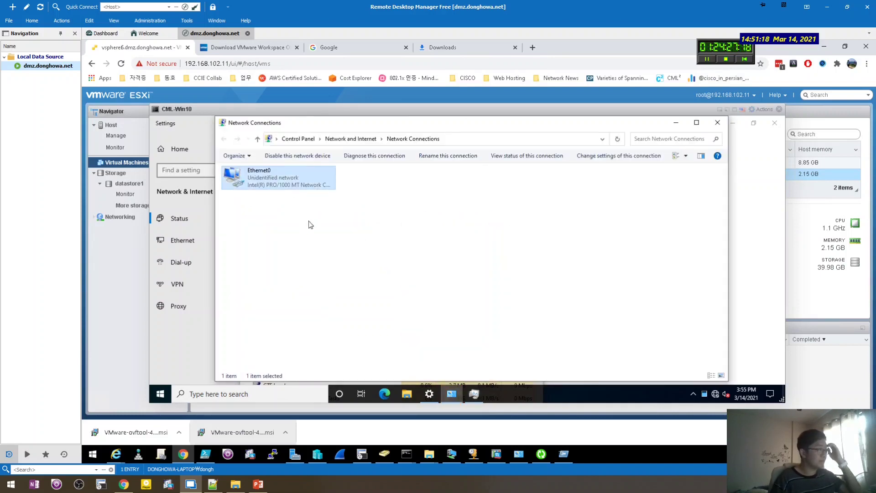
# Switch Ethernet0's Internet Protocol Version 4 properties to manually entered IP and DNS addresses.
pyautogui.hotkey('alt', 'Return')
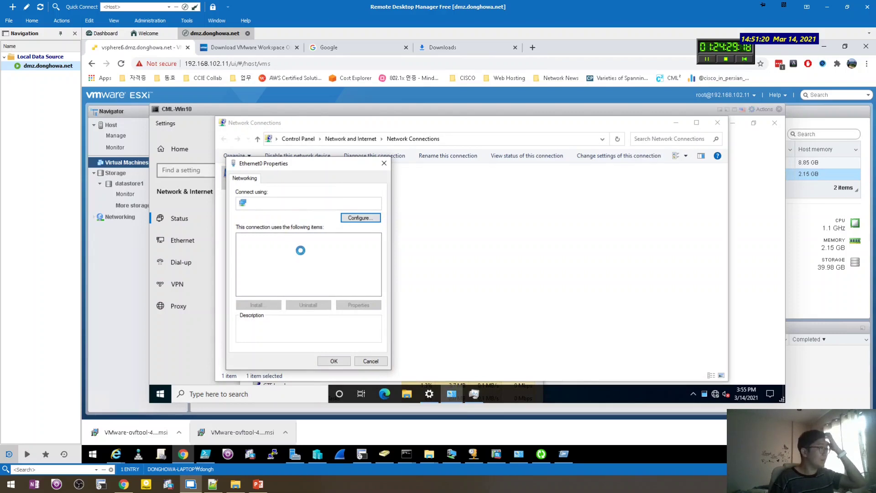
pyautogui.doubleClick(302, 269)
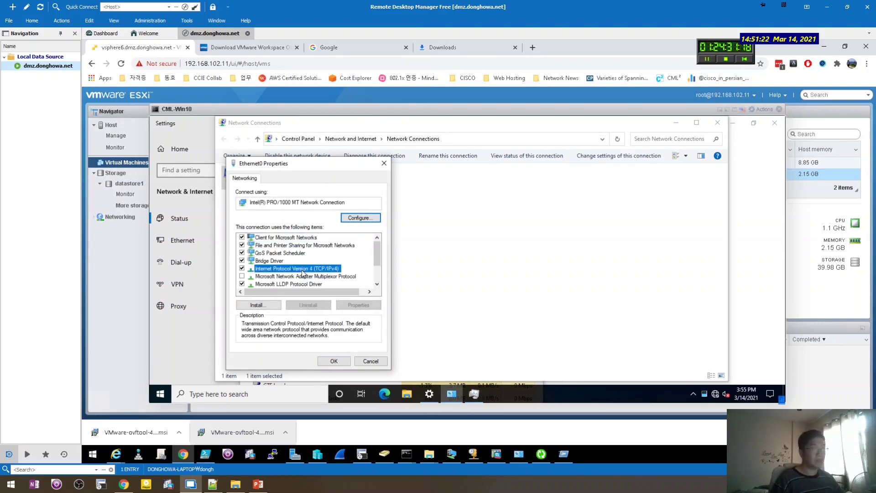
pyautogui.hotkey('alt', 's')
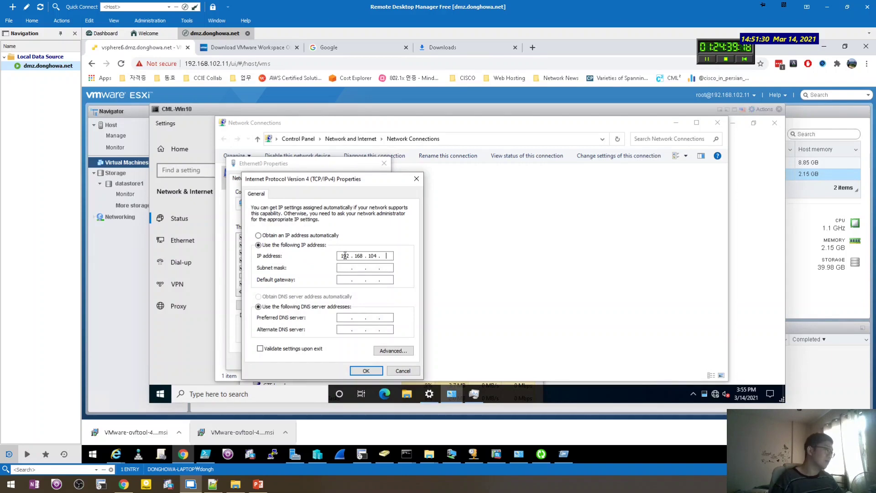
pyautogui.click(257, 483)
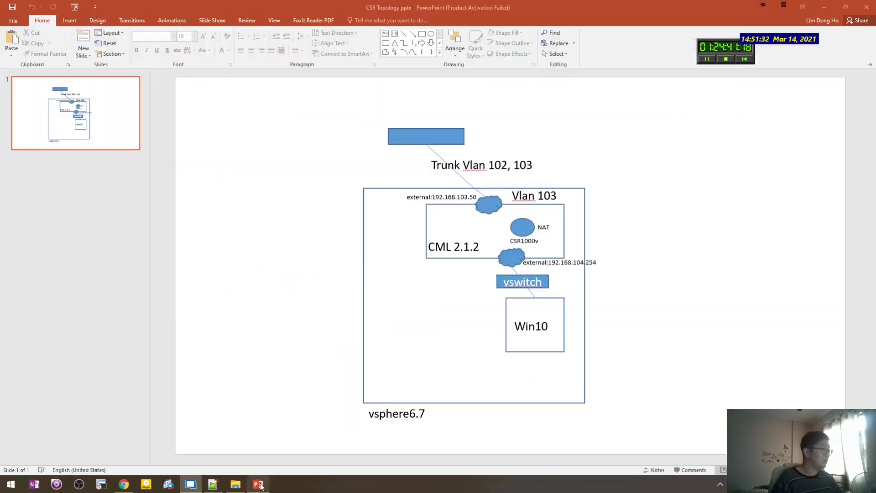
# Duplicate the external:192.168.104.254 label and place the copy beside the Win10 box.
pyautogui.click(546, 319)
pyautogui.click(588, 263)
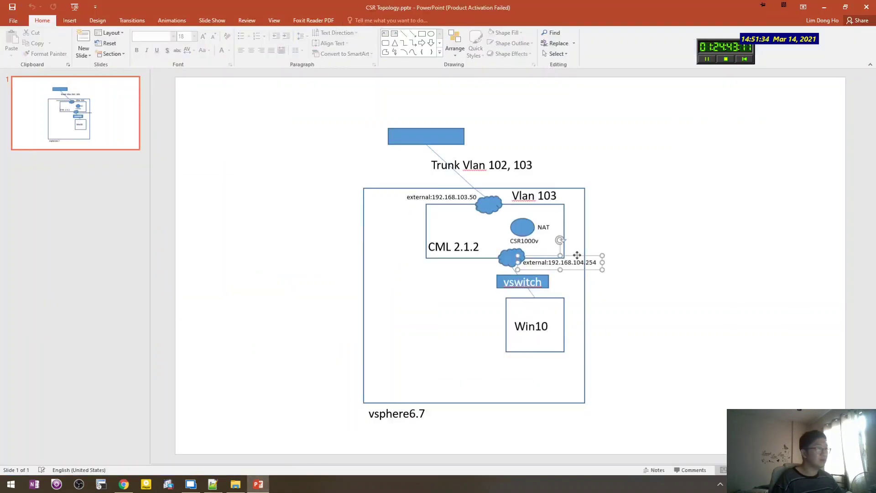
pyautogui.hotkey('ctrl', 'c')
pyautogui.hotkey('ctrl', 'v')
pyautogui.moveTo(579, 281); pyautogui.dragTo(727, 340)
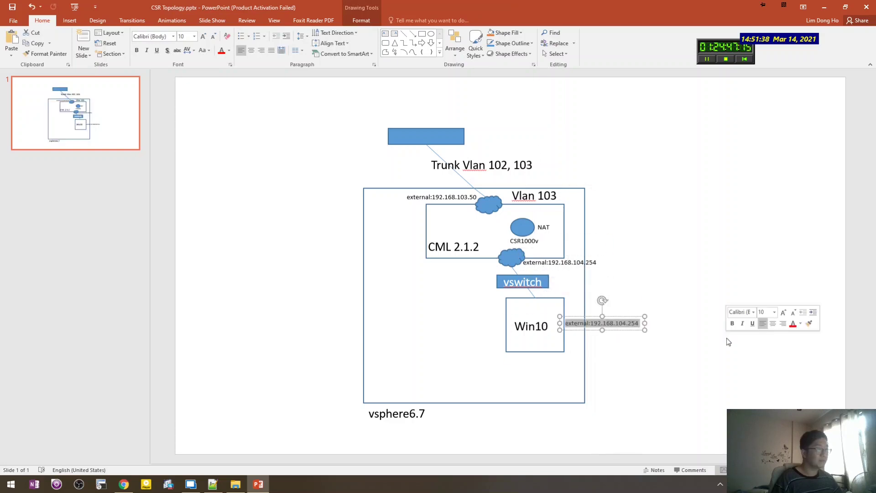
# Edit the copied label's text to read 192.168.104.50.
pyautogui.write('192.168.1204')
pyautogui.press('BackSpace')
pyautogui.press('BackSpace')
pyautogui.press('BackSpace')
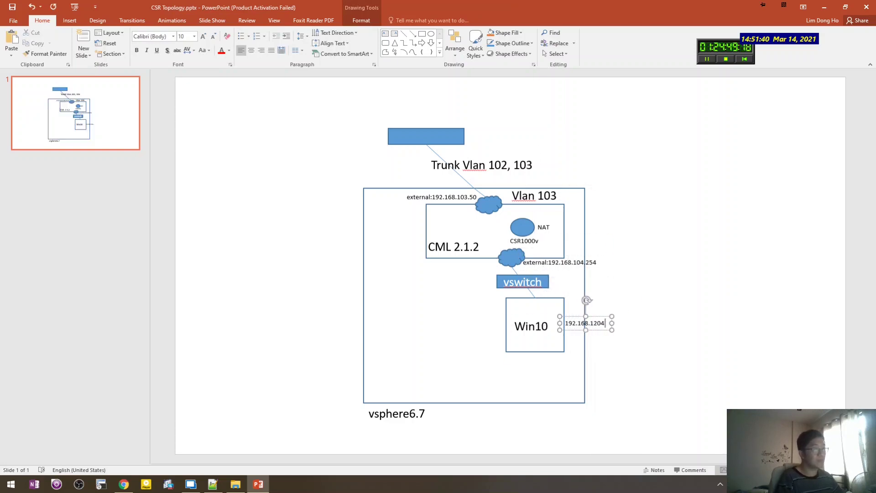
pyautogui.write('04.')
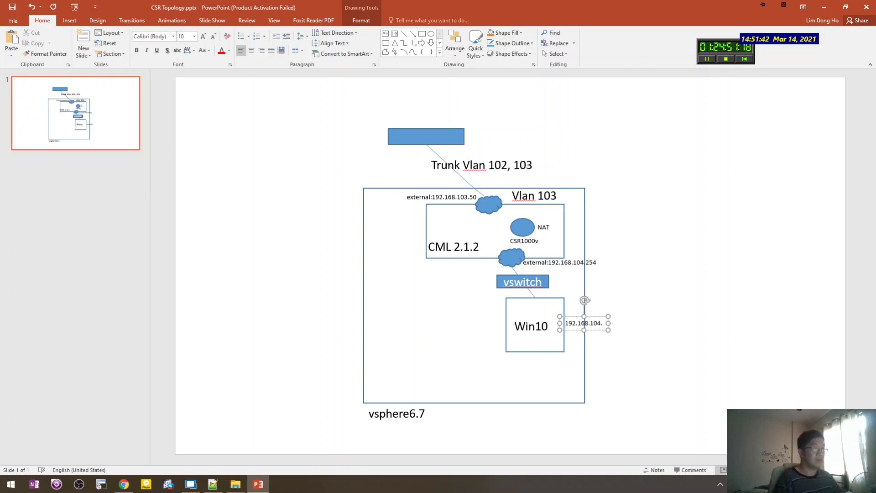
pyautogui.write('50')
pyautogui.hotkey('ctrl', 'a')
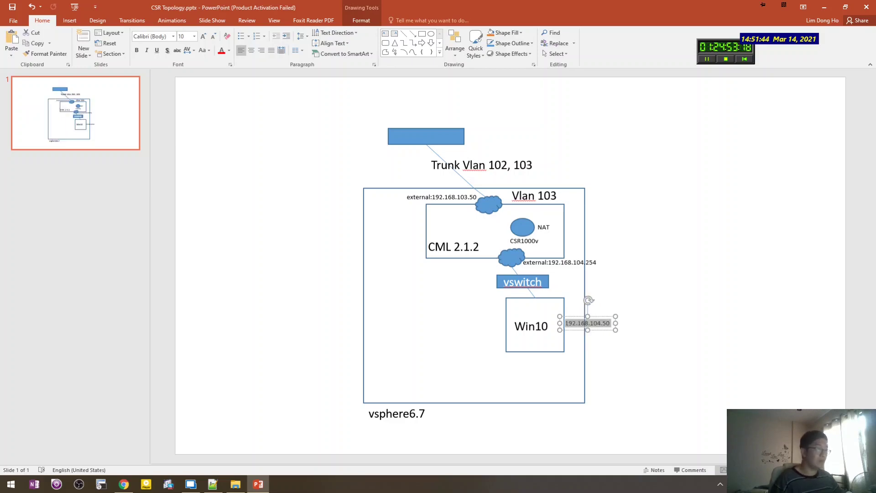
pyautogui.click(720, 350)
pyautogui.hotkey('alt', 'Tab')
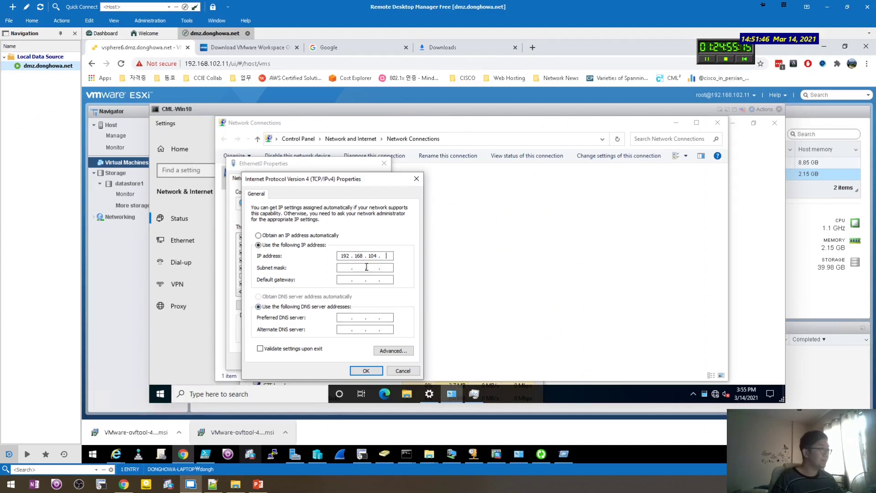
# Enter IP 192.168.104.50, mask 255.255.255.0, gateway 192.168.104.1, DNS 10.63.251.100, and confirm both dialogs.
pyautogui.write('50')
pyautogui.press('Tab')
pyautogui.write('255')
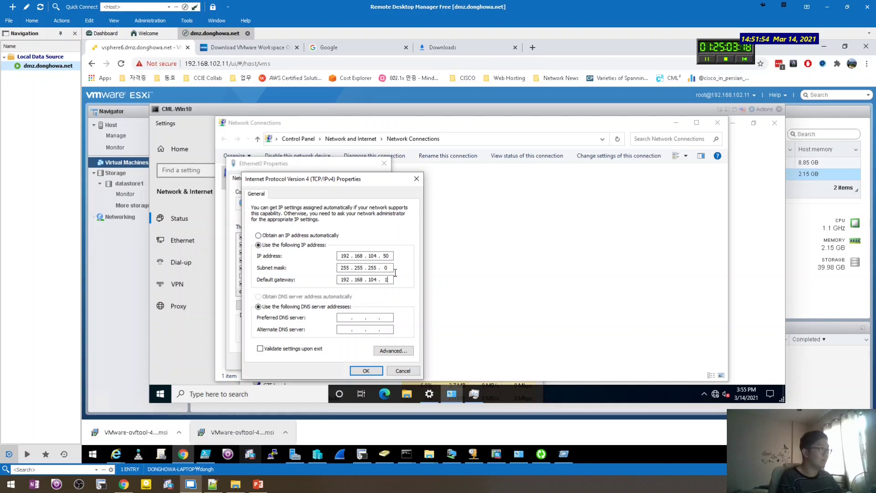
pyautogui.press('Tab')
pyautogui.press('Tab')
pyautogui.write('10.63.251.10')
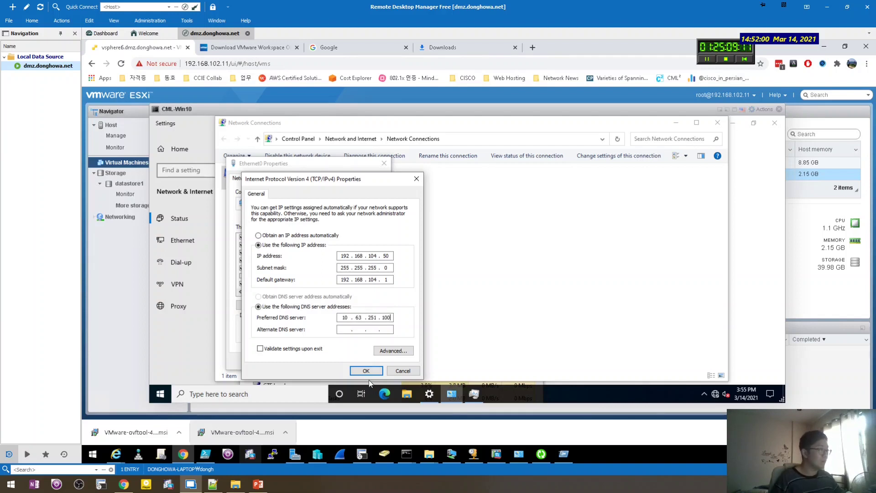
pyautogui.click(366, 370)
pyautogui.click(337, 360)
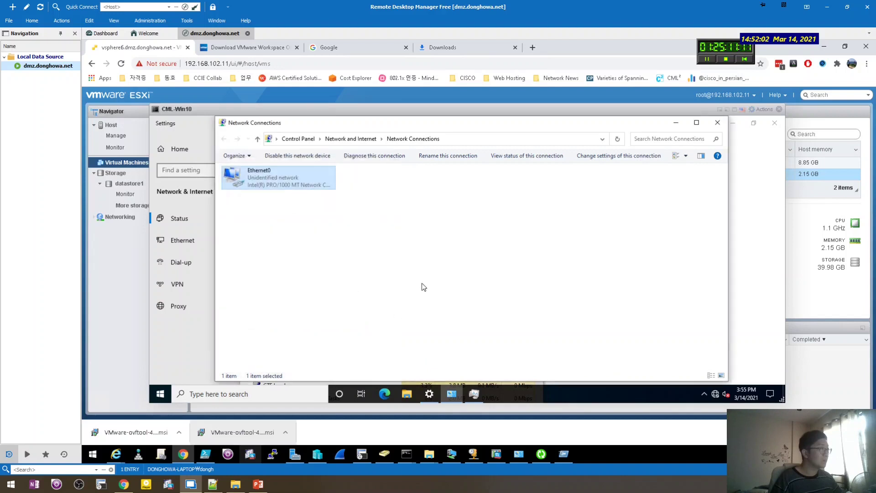
# Open a command prompt on the host and ping 10.63.251.100 successfully.
pyautogui.press('super+r')
pyautogui.write('cmd')
pyautogui.press('Return')
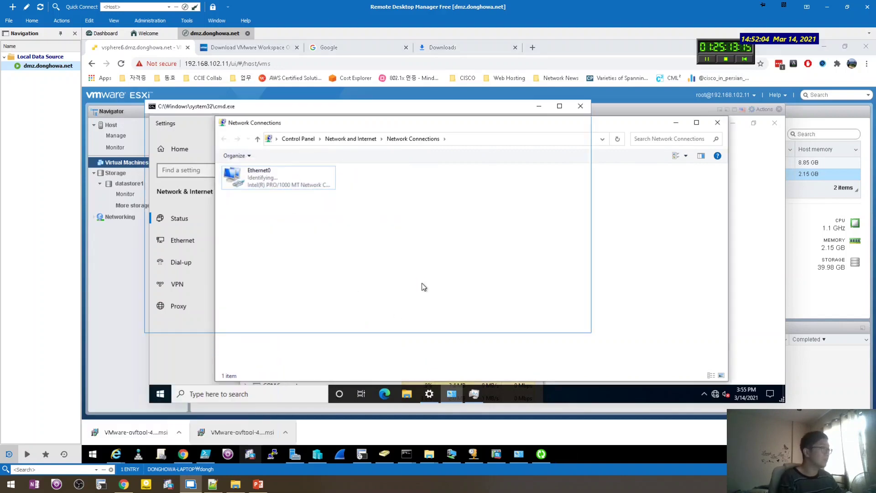
pyautogui.write('ping 10.63.251.10')
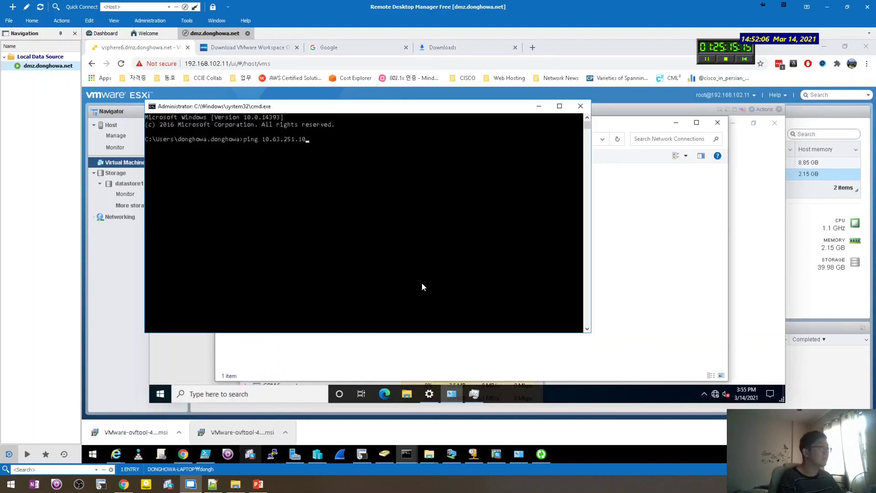
pyautogui.write('0')
pyautogui.press('Return')
pyautogui.hotkey('ctrl', 'c')
pyautogui.press('Return')
pyautogui.press('Return')
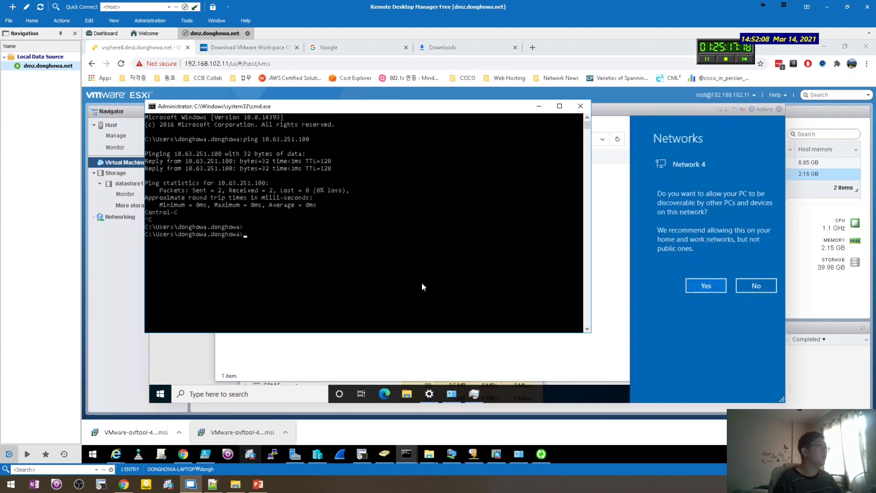
# Ping gateway 192.168.104.1 repeatedly without replies, then return to the VM console.
pyautogui.write('ping 192.168.25')
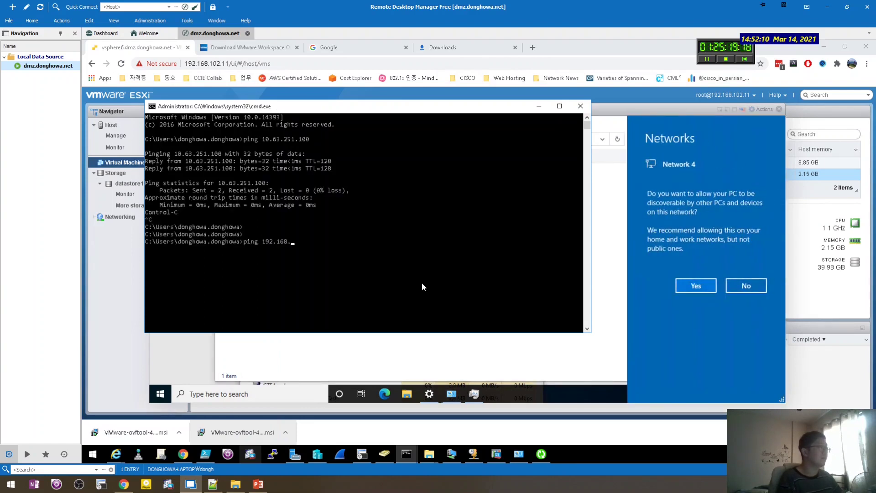
pyautogui.press('BackSpace')
pyautogui.press('BackSpace')
pyautogui.write('104.1')
pyautogui.press('Return')
pyautogui.hotkey('ctrl', 'c')
pyautogui.press('Up')
pyautogui.press('Return')
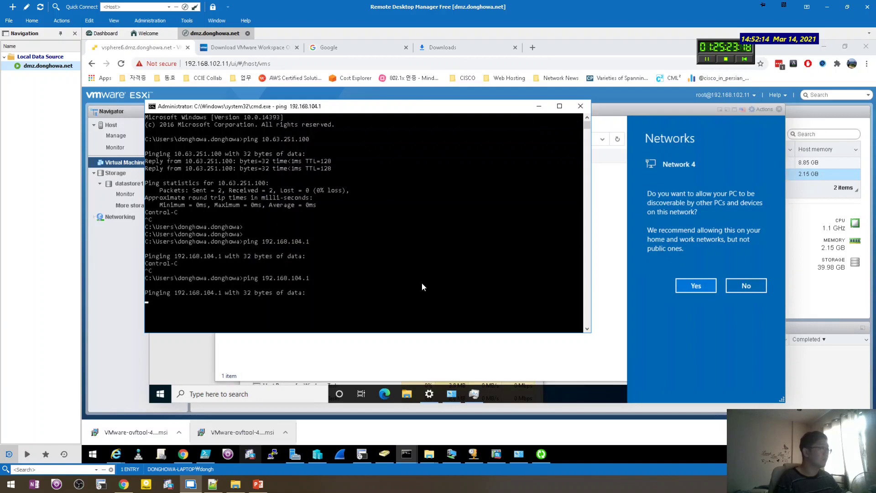
pyautogui.hotkey('ctrl', 'c')
pyautogui.press('Up')
pyautogui.press('Return')
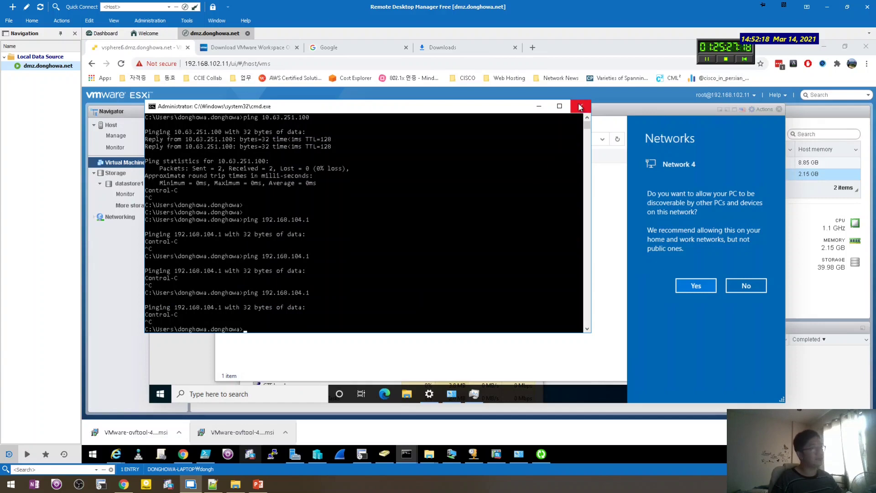
pyautogui.click(478, 283)
pyautogui.click(479, 283)
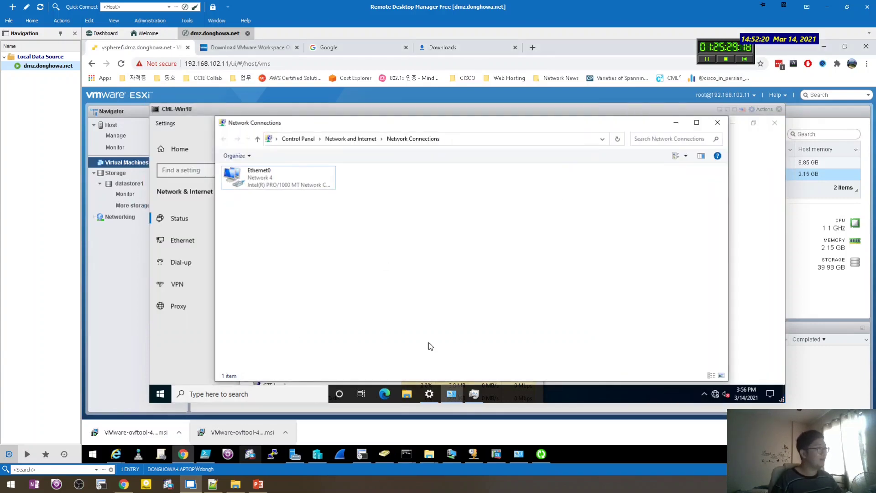
# Launch cmd in the VM through Task Manager's Run new task.
pyautogui.click(196, 338)
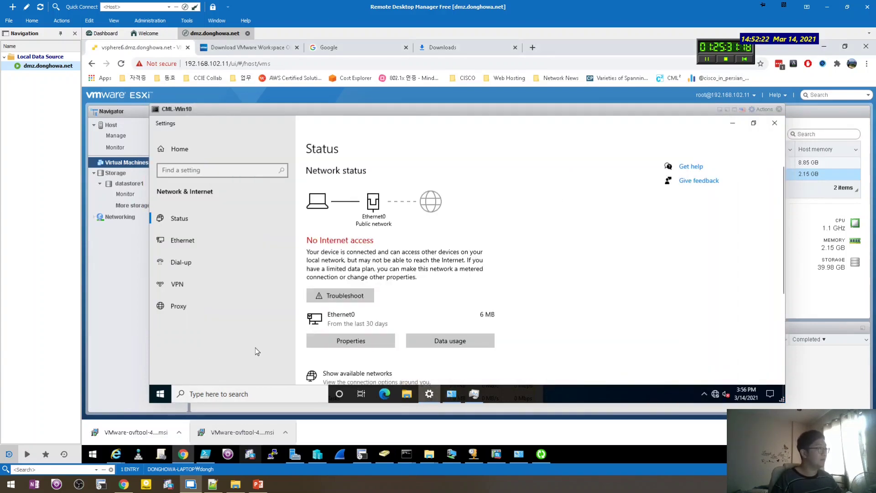
pyautogui.click(473, 394)
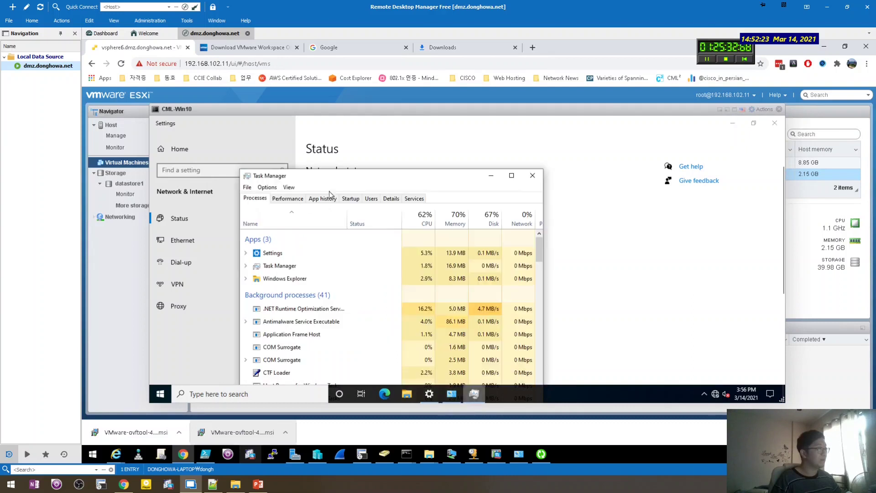
pyautogui.click(249, 187)
pyautogui.click(264, 188)
pyautogui.click(247, 188)
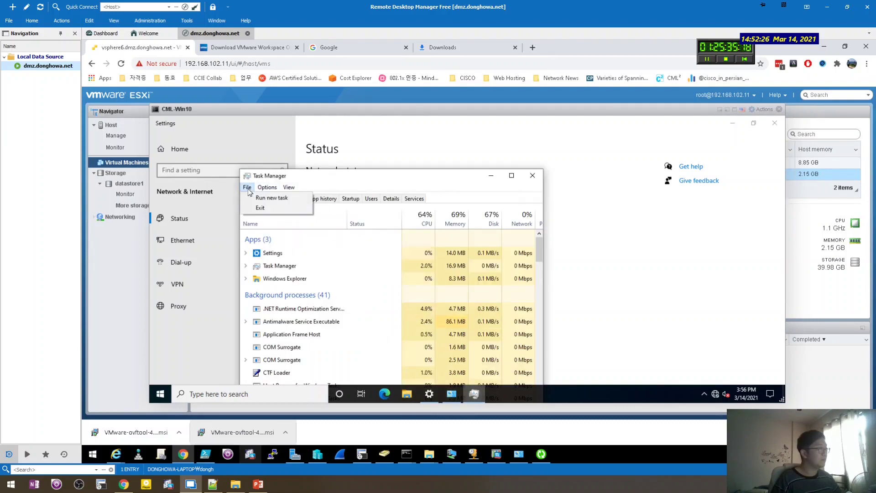
pyautogui.click(257, 198)
pyautogui.write('cmd')
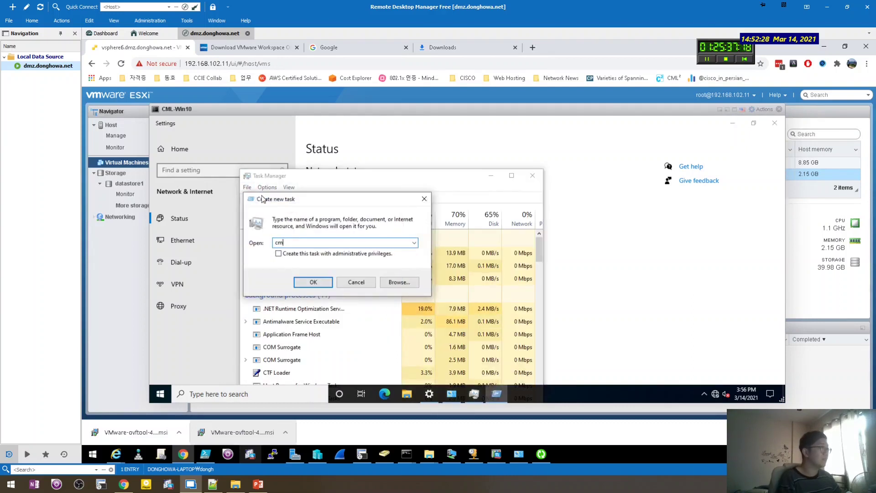
pyautogui.press('Return')
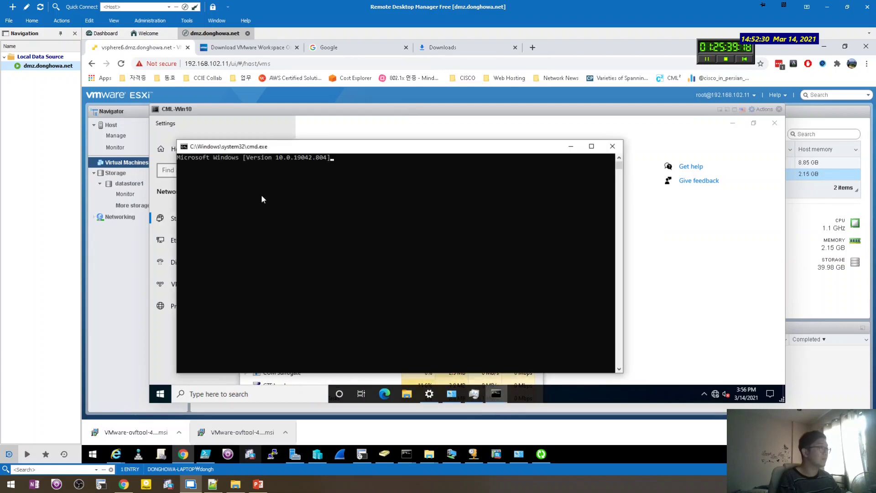
# Run ipconfig to confirm 192.168.104.50 and ping gateway 192.168.104.1 with replies.
pyautogui.write('ipocnifg')
pyautogui.press('Return')
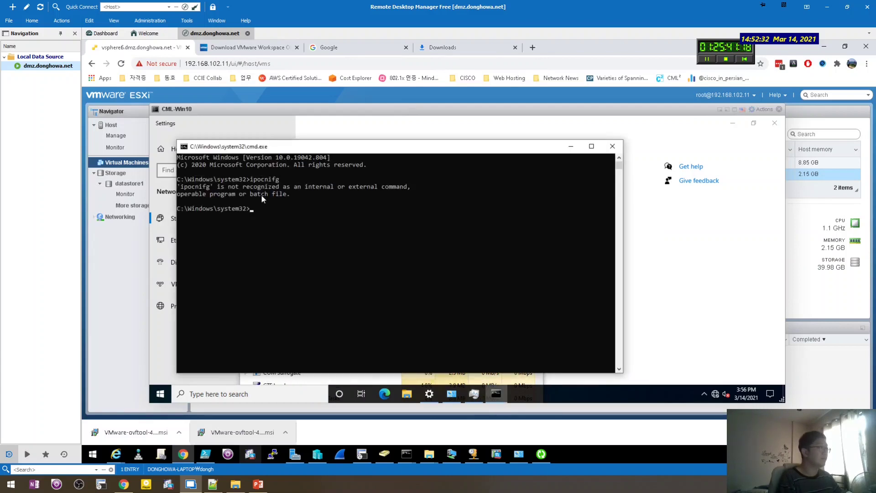
pyautogui.write('ipconfig')
pyautogui.press('Return')
pyautogui.write('ping ')
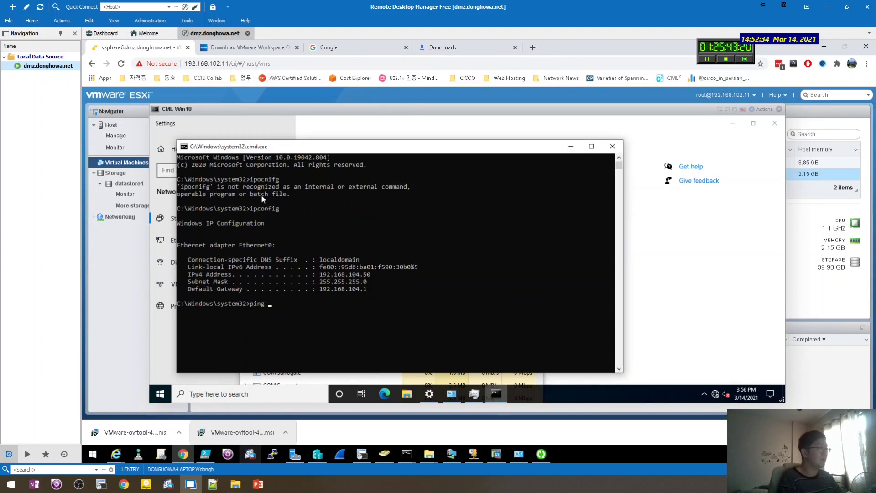
pyautogui.write('192.168.104.1')
pyautogui.press('Return')
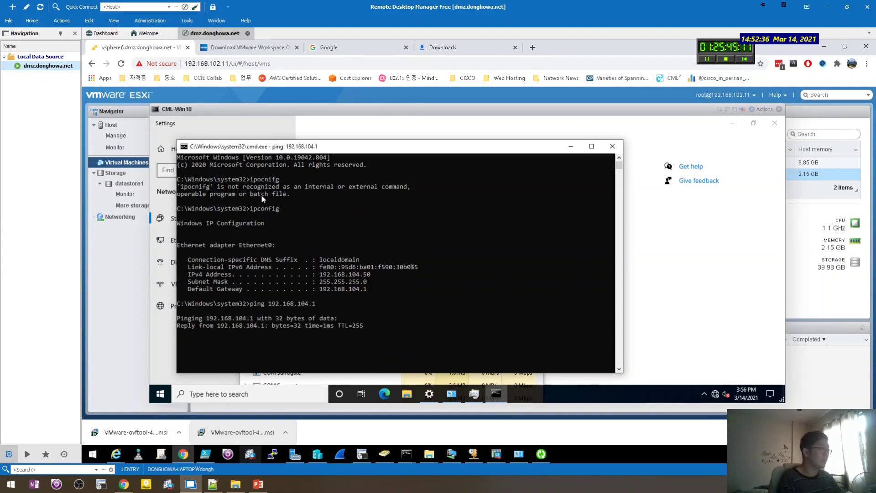
pyautogui.hotkey('ctrl', 'c')
# Ping 10.63.251.100 from the VM and find it unreachable.
pyautogui.write('ping 10.63.251.100')
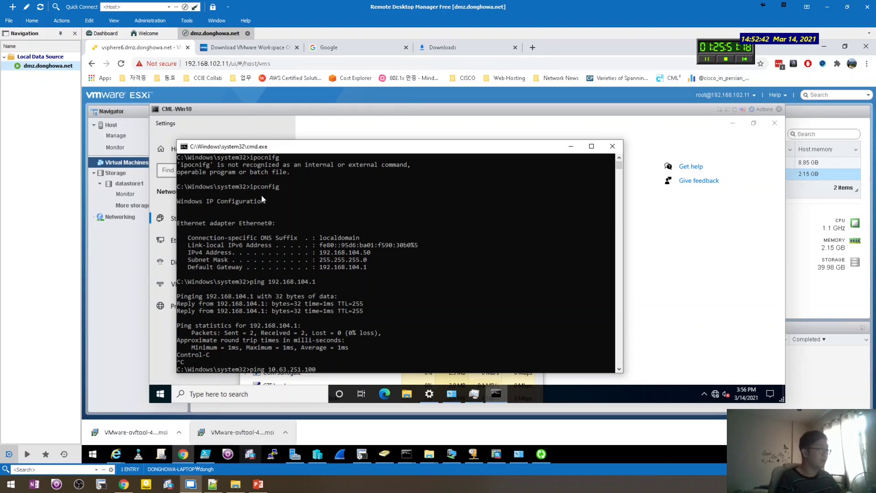
pyautogui.press('Return')
pyautogui.hotkey('ctrl', 'c')
pyautogui.press('Up')
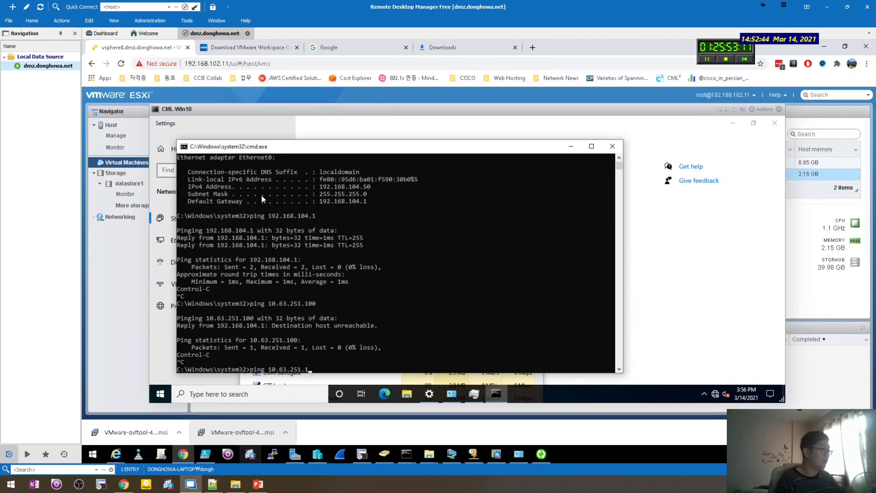
pyautogui.press('Escape')
pyautogui.write('\\')
pyautogui.press('Return')
pyautogui.press('Return')
pyautogui.press('Return')
pyautogui.press('Return')
pyautogui.press('Return')
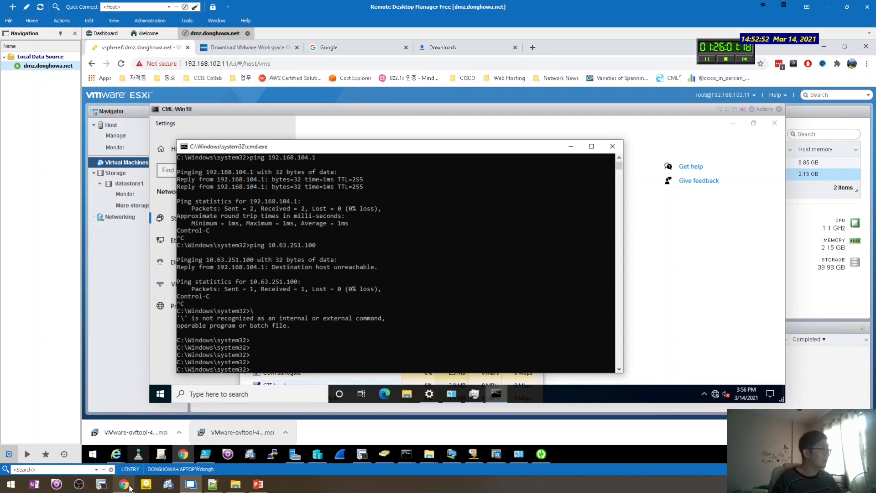
# Open the CSR-22 router's console in the Cisco Modeling Labs lab.
pyautogui.moveTo(128, 487)
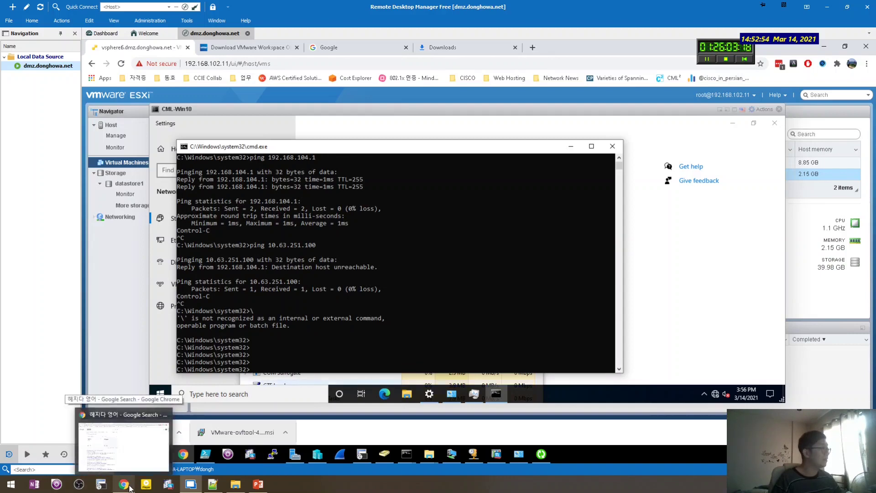
pyautogui.click(129, 487)
pyautogui.hotkey('ctrl', 'w')
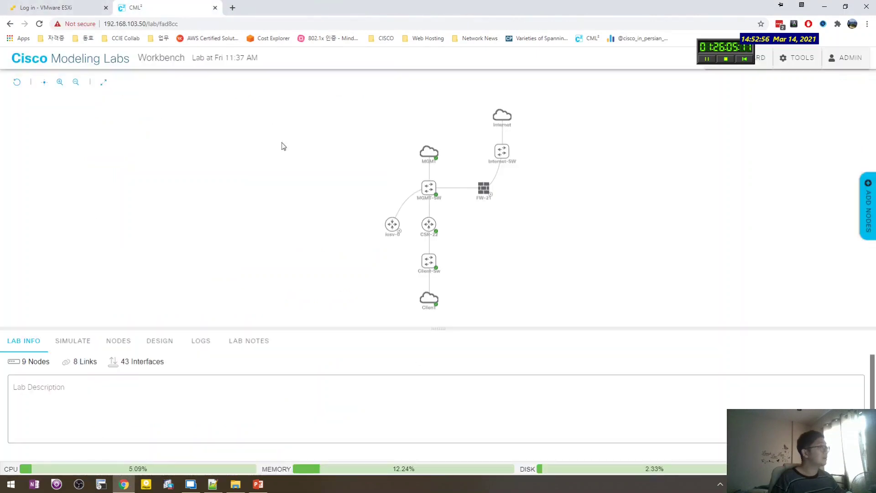
pyautogui.click(434, 223)
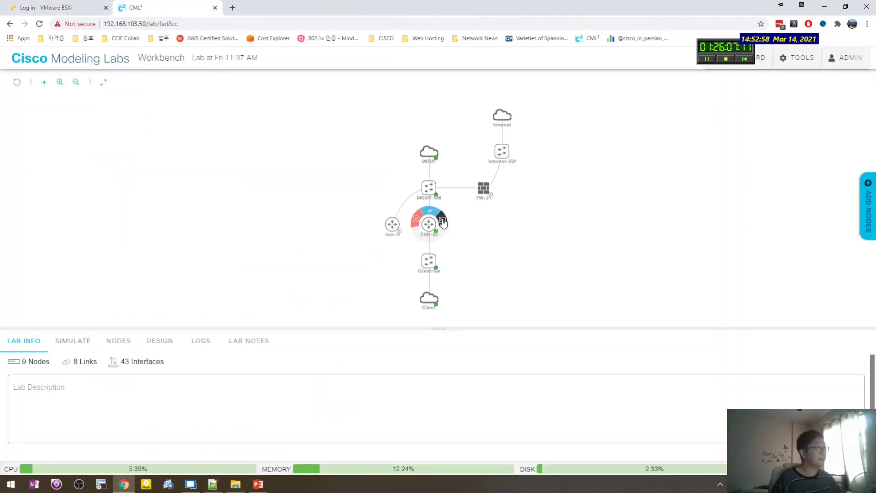
pyautogui.click(442, 222)
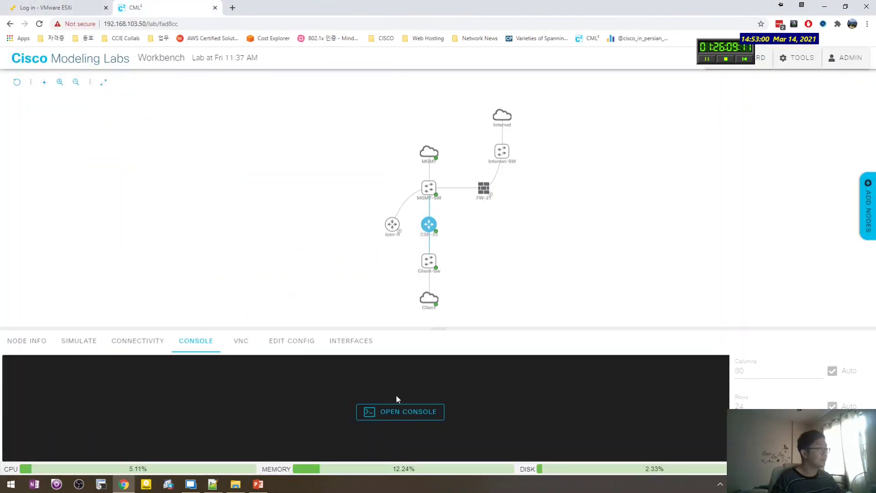
pyautogui.click(400, 410)
pyautogui.moveTo(444, 328); pyautogui.dragTo(438, 170)
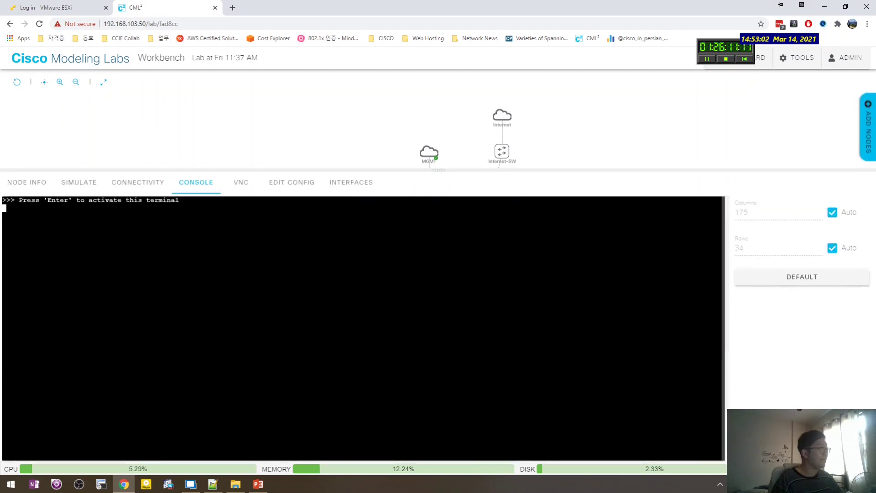
# Enter privileged mode, list interfaces with show ip int bri, and enter global configuration.
pyautogui.press('Return')
pyautogui.press('Return')
pyautogui.press('Return')
pyautogui.press('Return')
pyautogui.press('Return')
pyautogui.press('Return')
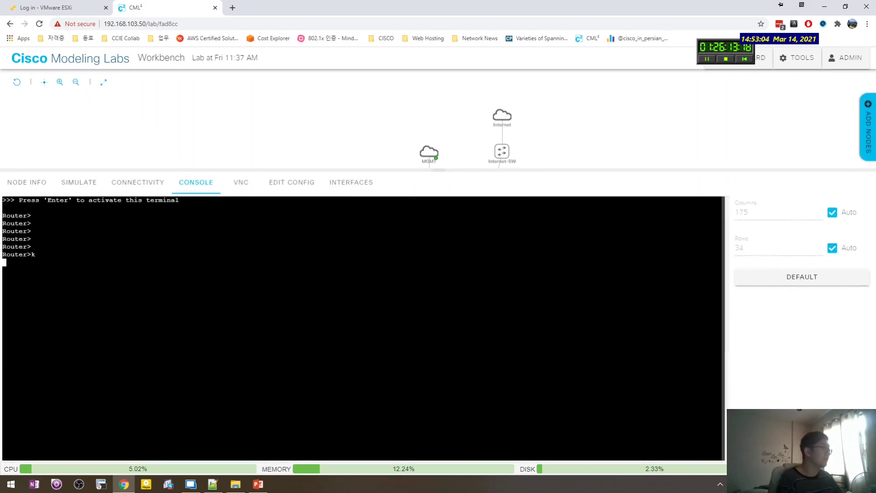
pyautogui.press('Return')
pyautogui.write('en')
pyautogui.press('Return')
pyautogui.press('Return')
pyautogui.press('Return')
pyautogui.write('conf t')
pyautogui.press('Return')
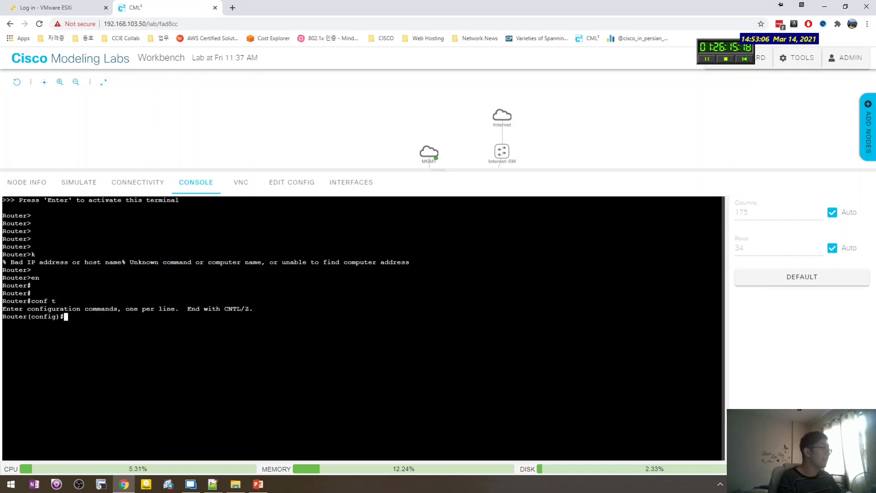
pyautogui.write('end')
pyautogui.press('Return')
pyautogui.write('showip int bri')
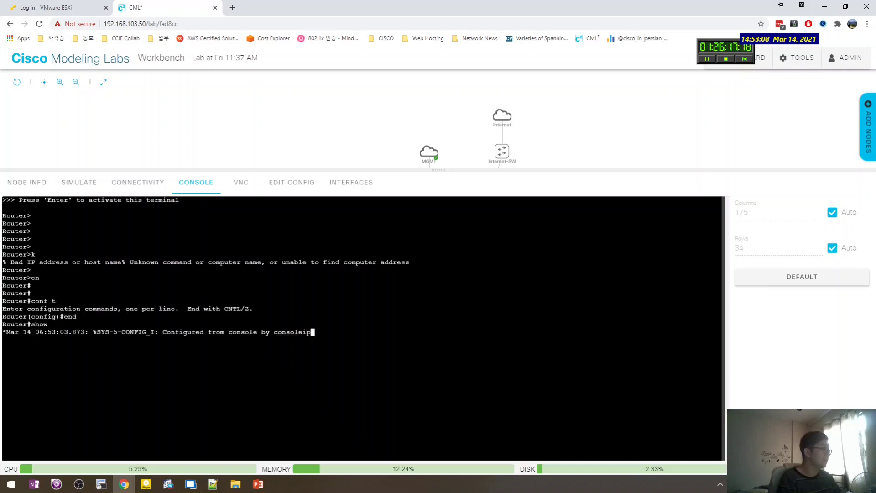
pyautogui.press('Return')
pyautogui.press('Return')
# Make GigabitEthernet1 the NAT outside interface with ip nat outside.
pyautogui.press('Return')
pyautogui.write('conf t')
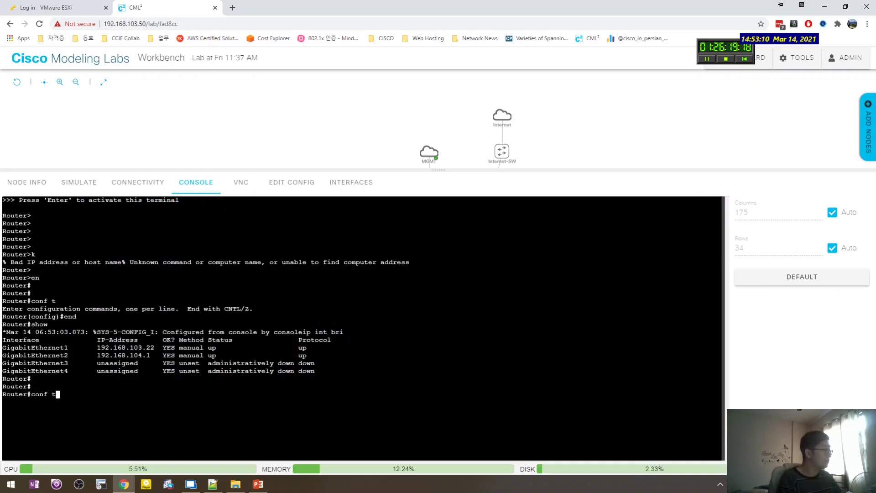
pyautogui.press('Return')
pyautogui.write('int gi 1')
pyautogui.press('Return')
pyautogui.press('Return')
pyautogui.press('Return')
pyautogui.write('ip nat ?')
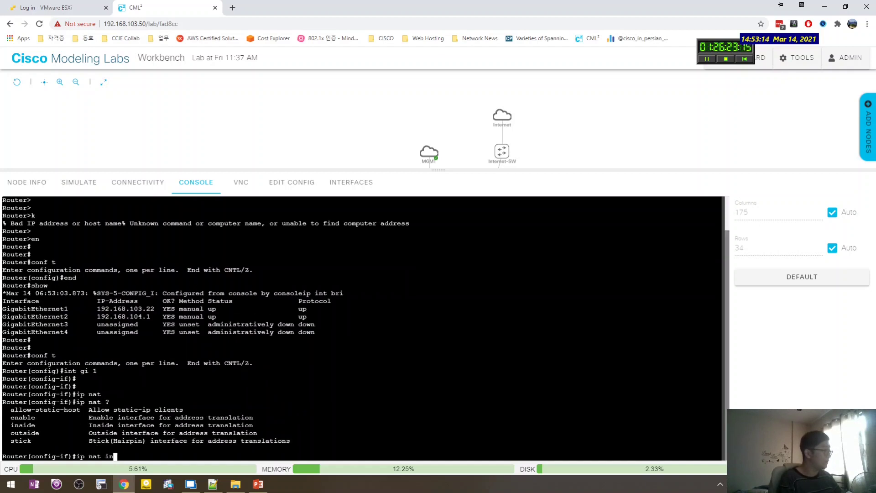
pyautogui.press('BackSpace')
pyautogui.press('BackSpace')
pyautogui.write('out')
pyautogui.press('Tab')
pyautogui.press('Return')
# Move to GigabitEthernet2 and begin entering ip nat inside.
pyautogui.write('int gi 2')
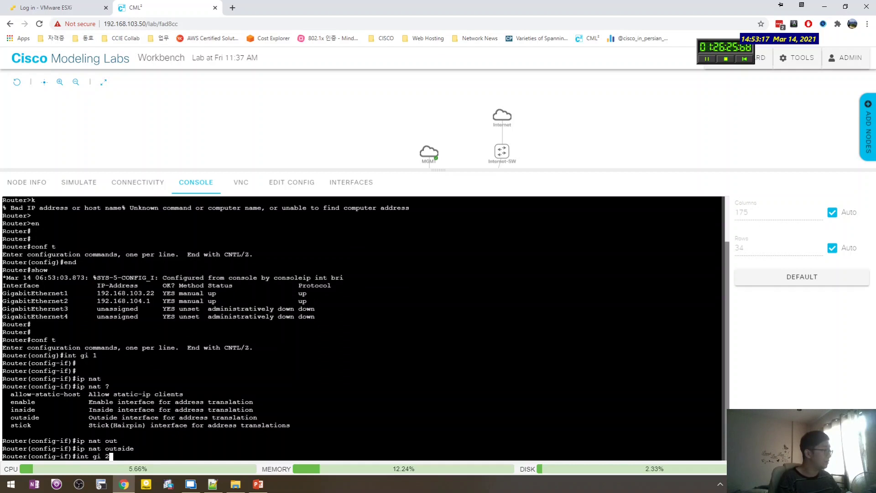
pyautogui.press('Return')
pyautogui.write('ip nat')
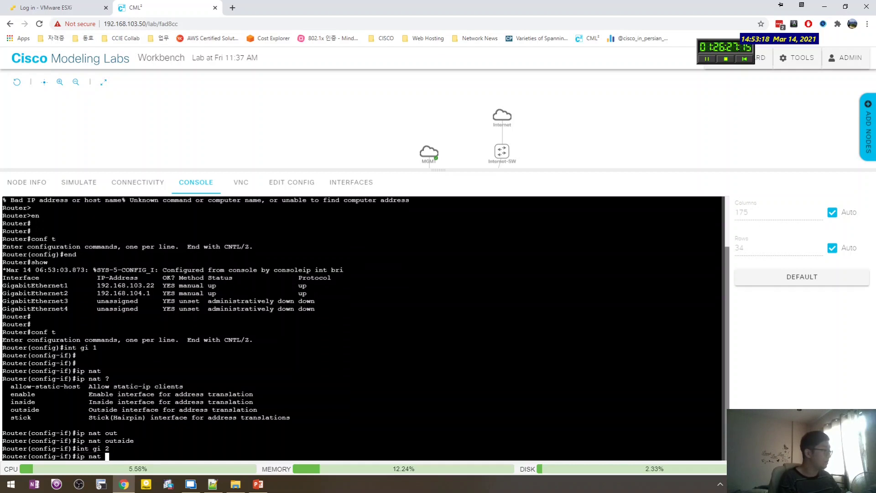